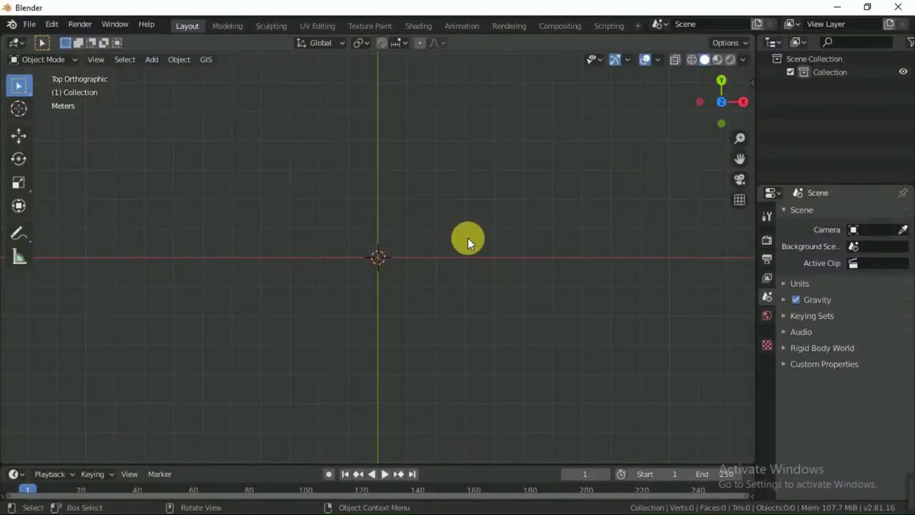
Step: Add the balloon sketch as a reference image in the front view
key("KP_1")
middle_click_drag(453, 262, 479, 288, "shift")
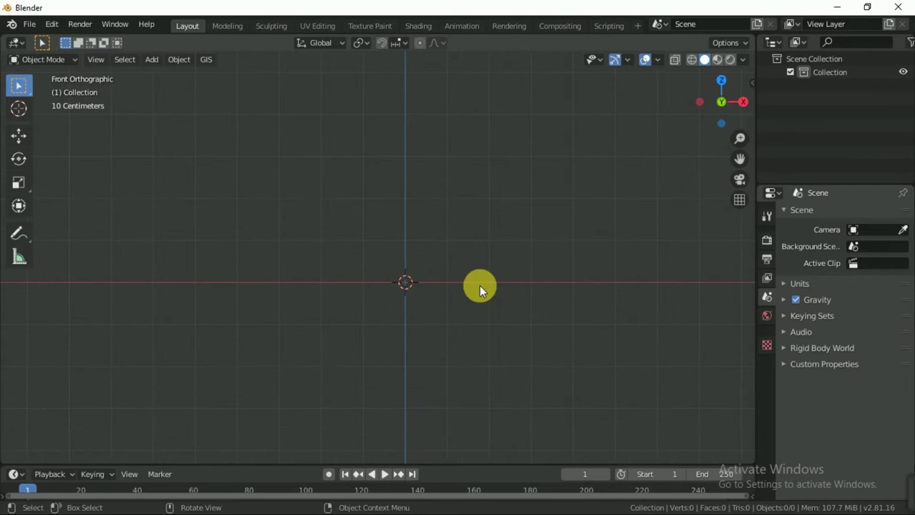
key("shift+a")
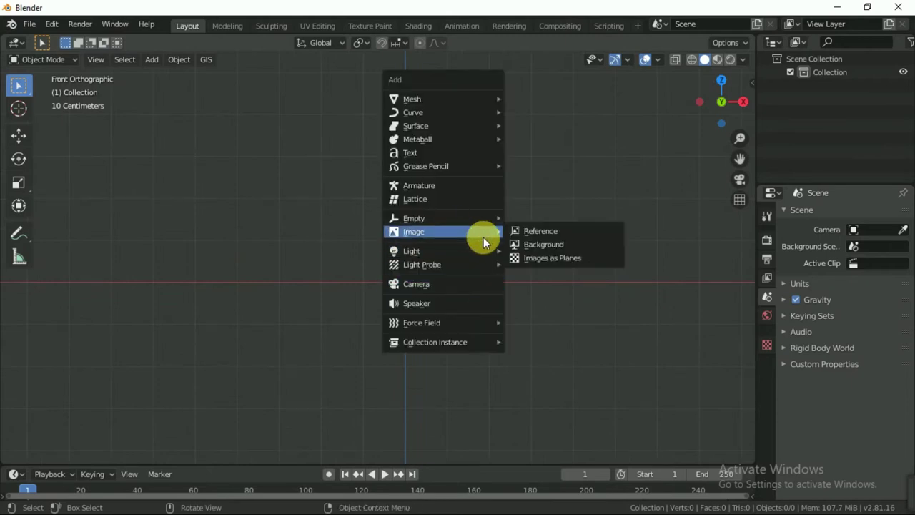
left_click(541, 233)
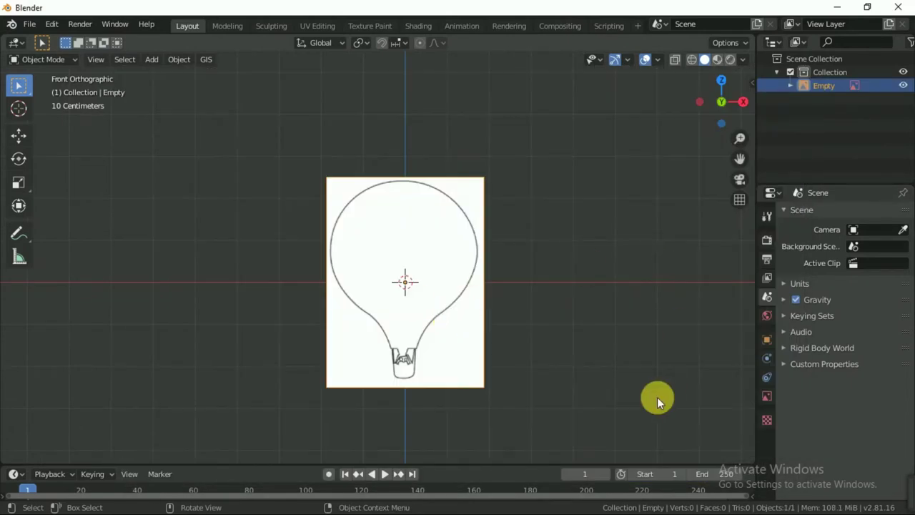
scroll(593, 373, "up", 2)
middle_click_drag(593, 373, 578, 341, "shift")
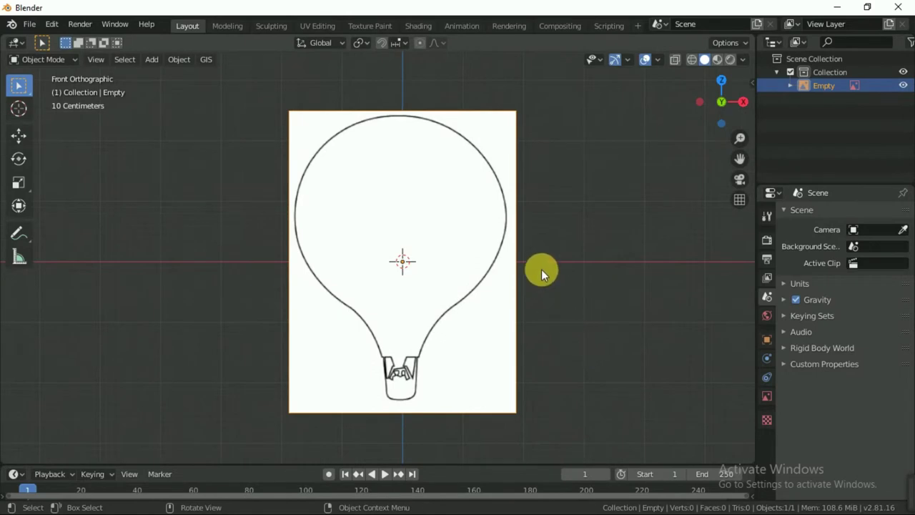
scroll(541, 269, "down", 3)
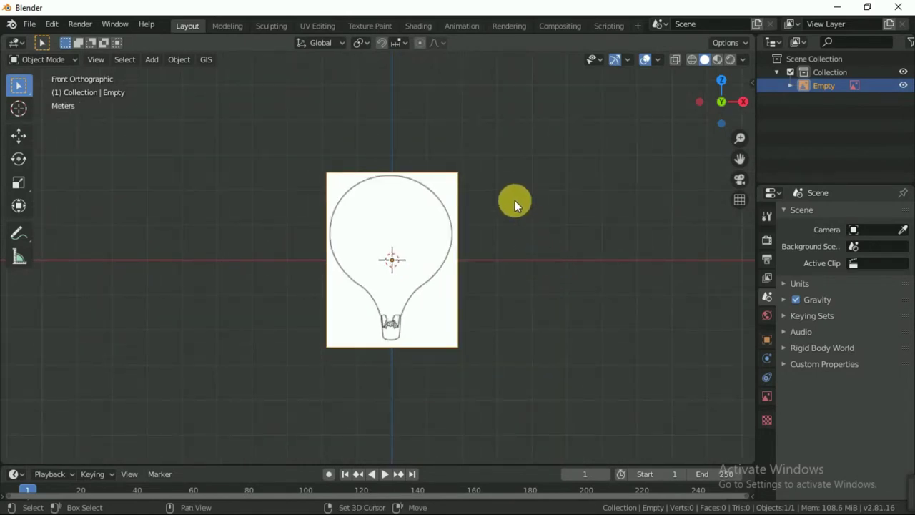
key("shift+a")
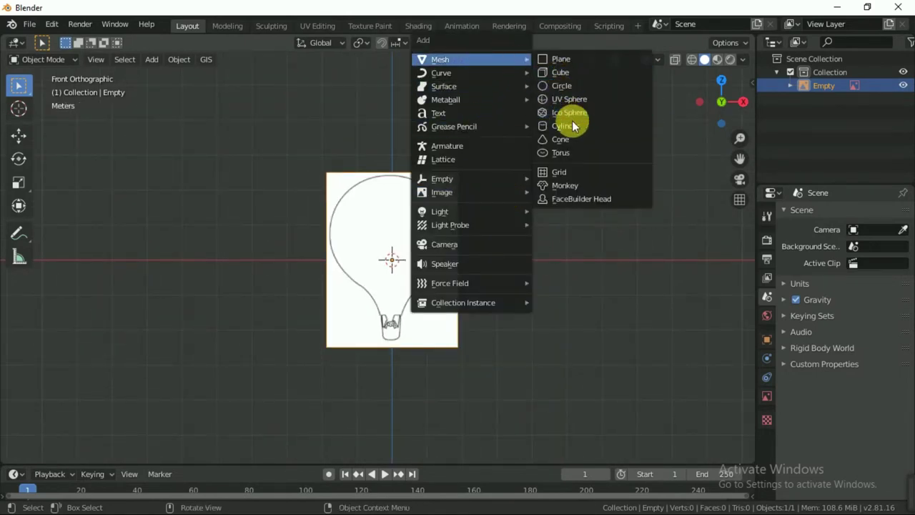
Step: Add a cylinder mesh and set its vertex count to 18, correcting an initial 21
left_click(571, 129)
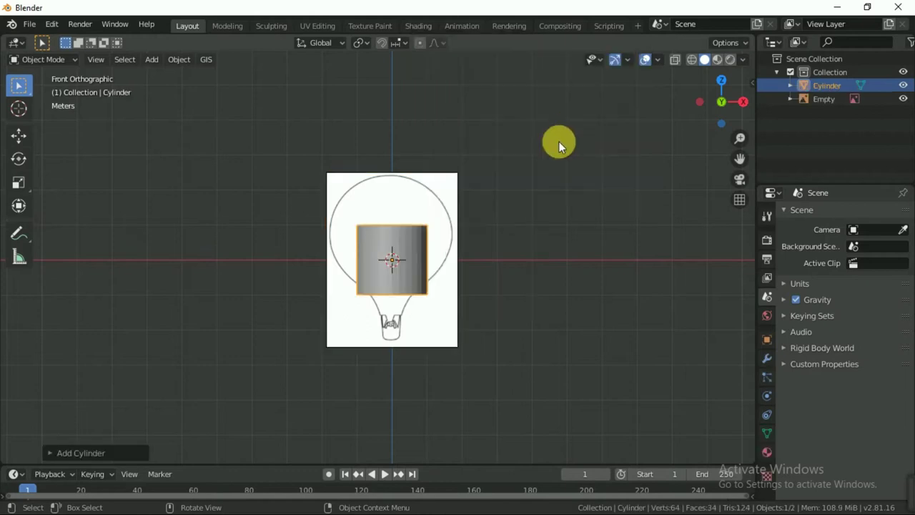
left_click(80, 453)
left_click(181, 293)
type("28")
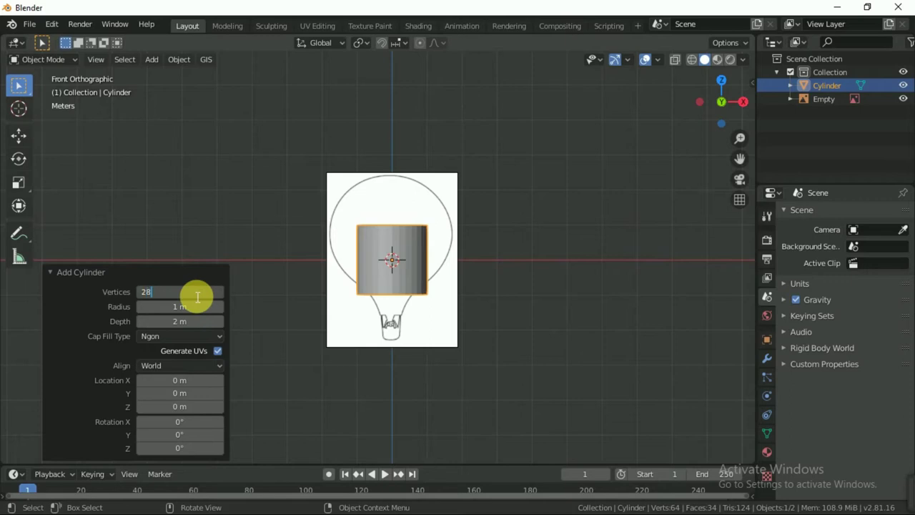
left_click(182, 292)
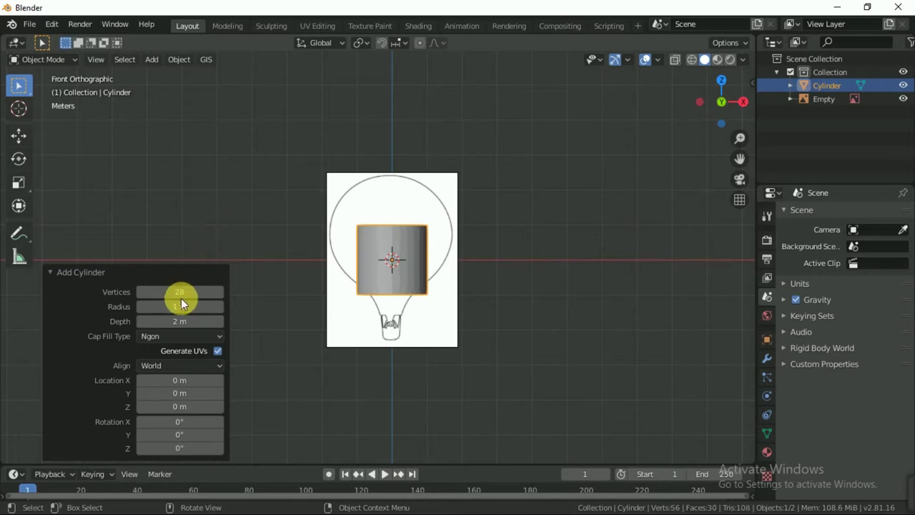
type("21")
key("Return")
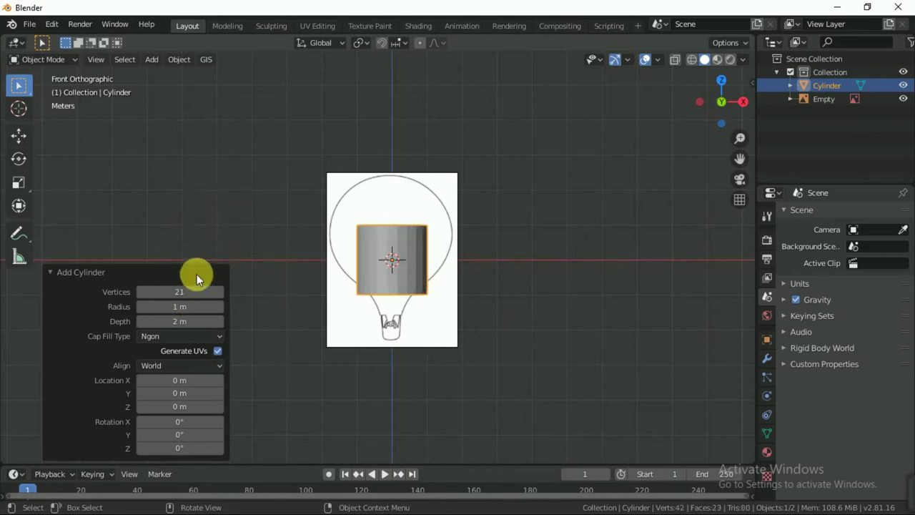
left_click(196, 293)
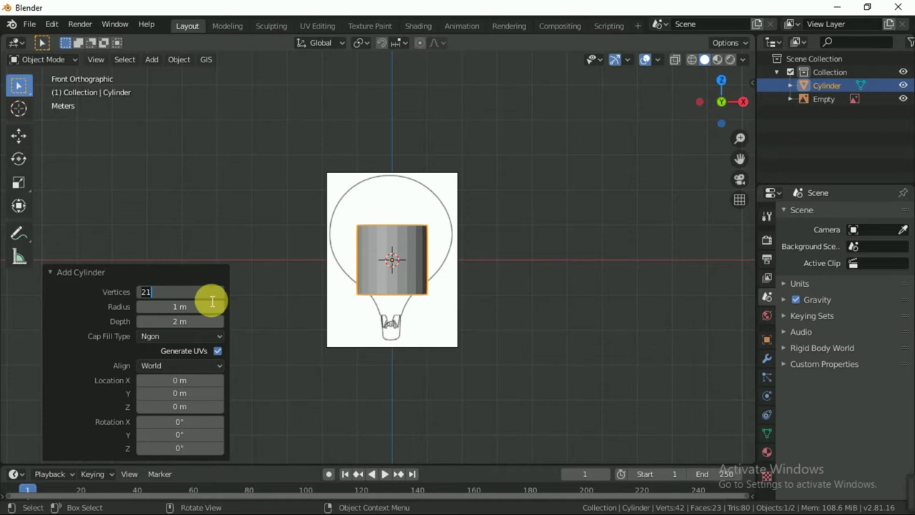
type("18")
key("Return")
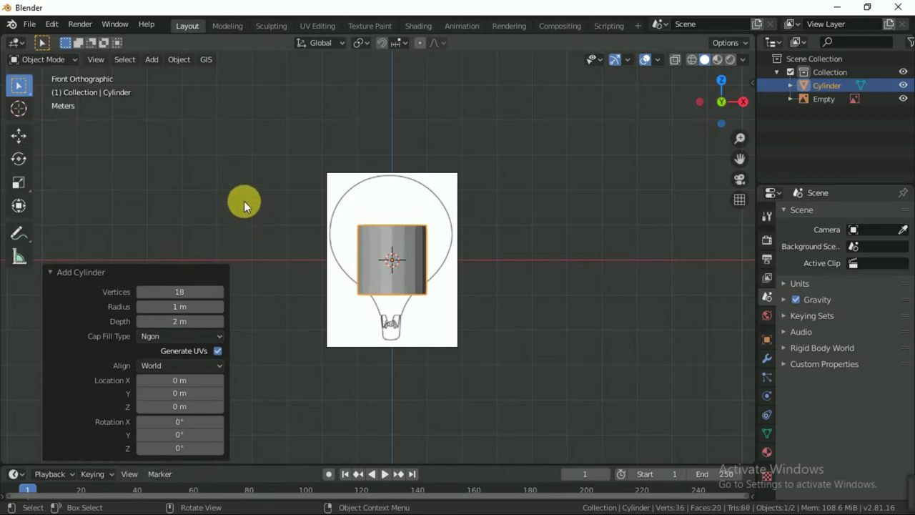
left_click(384, 256)
left_click(19, 134)
scroll(456, 282, "up", 2)
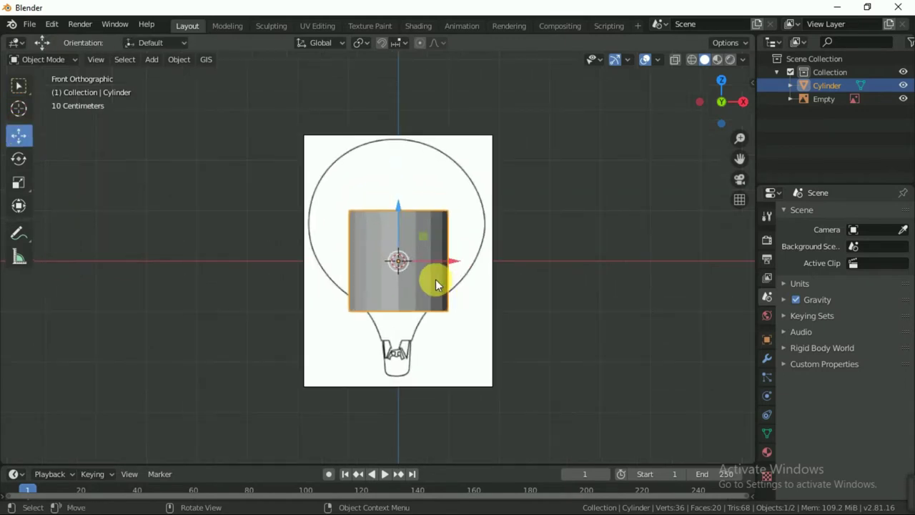
Step: In Edit Mode, stretch the cylinder along Z and enable X-ray to see the sketch
key("Tab")
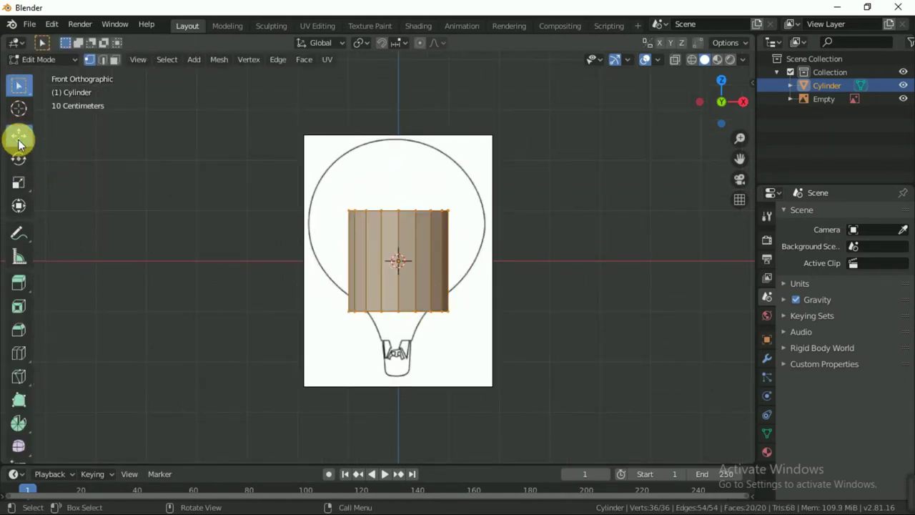
left_click(19, 134)
key("s")
key("z")
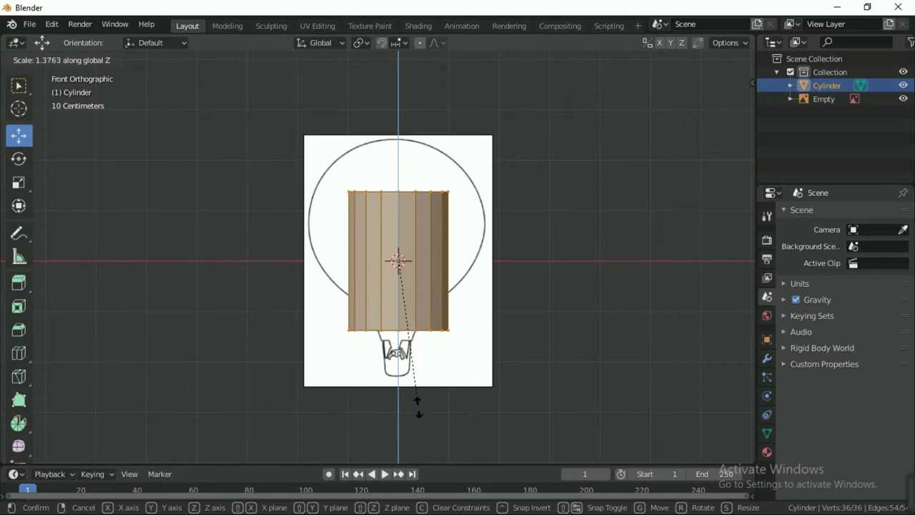
left_click(415, 449)
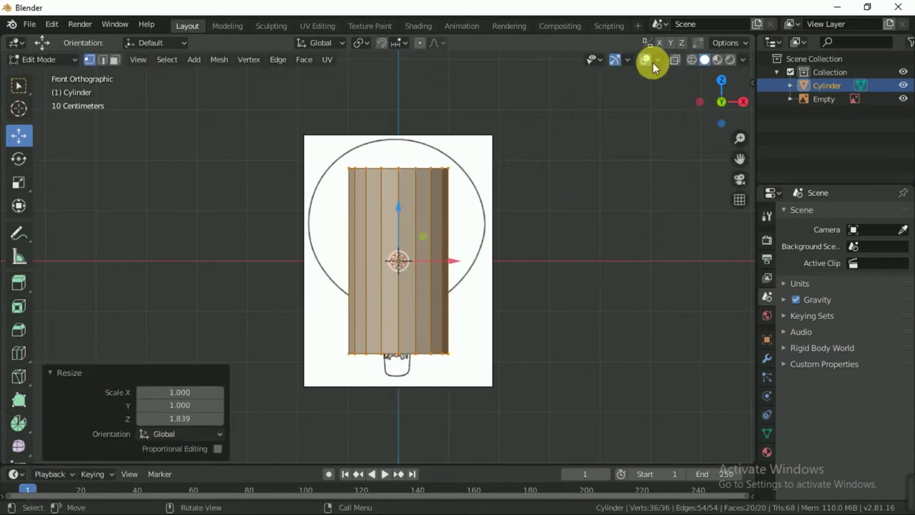
left_click(675, 59)
left_click_drag(401, 213, 398, 184)
Step: Fine-tune the cylinder's vertical scale and position to span balloon top to just above the basket
key("s")
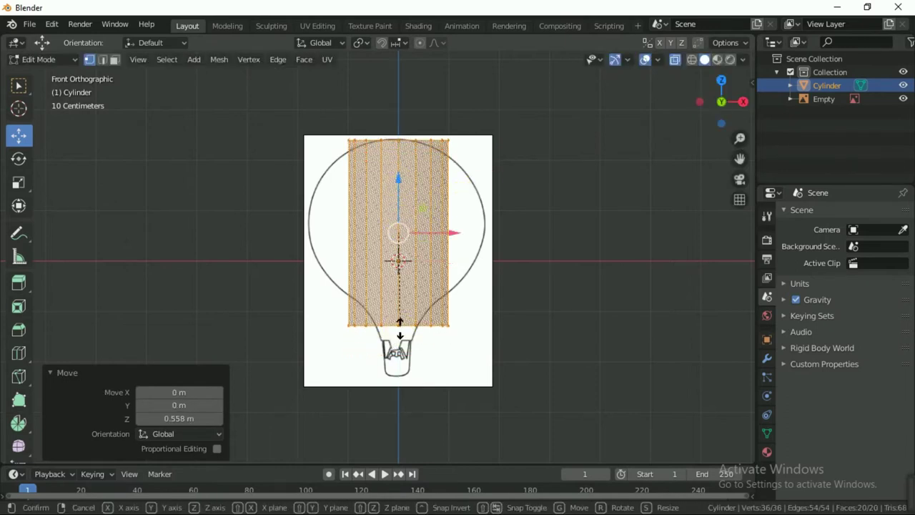
key("z")
left_click(398, 333)
left_click_drag(403, 187, 405, 190)
key("s")
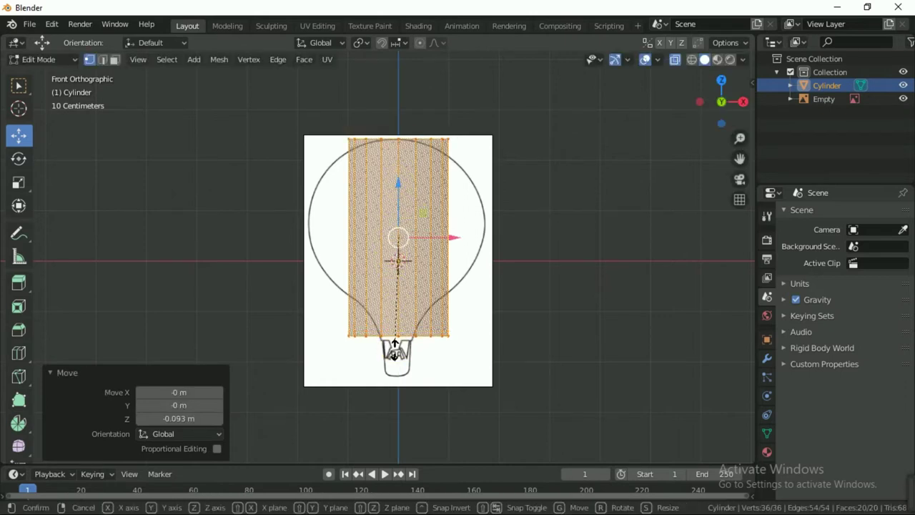
key("z")
left_click(394, 351)
left_click_drag(403, 195, 403, 199)
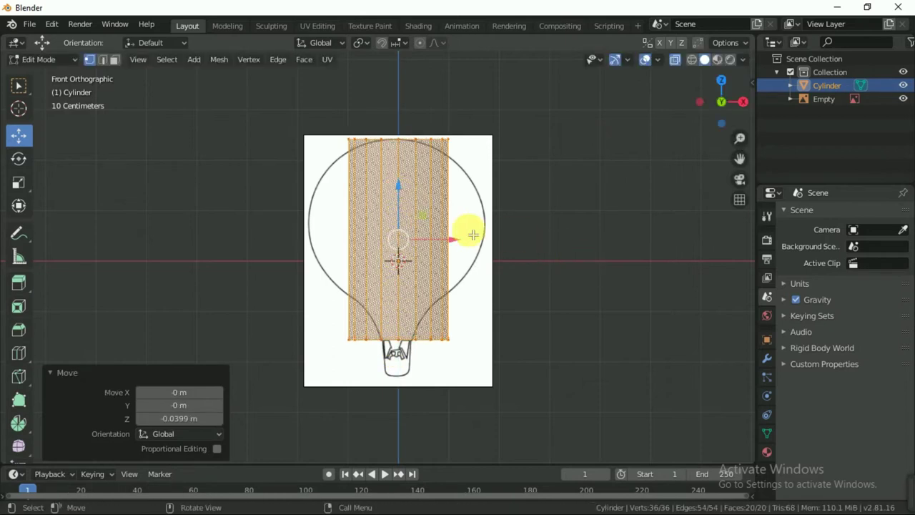
key("ctrl+r")
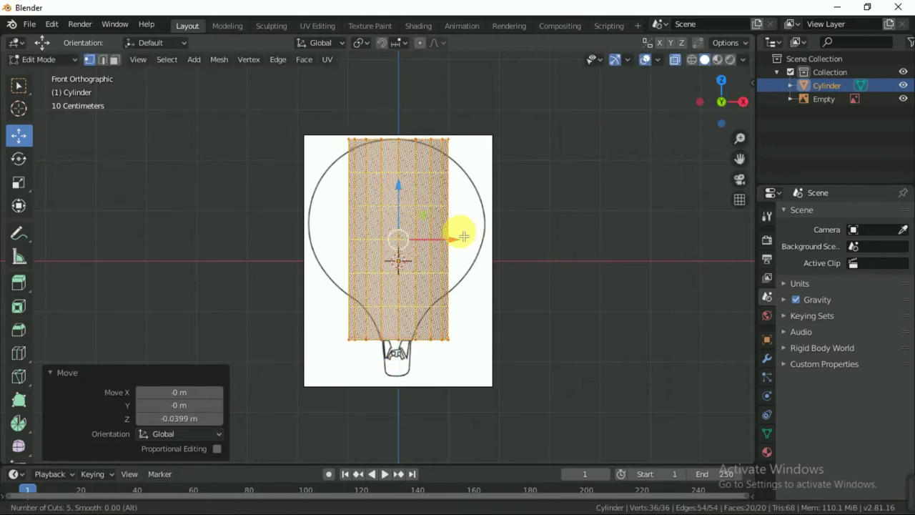
Step: Add six loop cuts with Sphere falloff and 0.410 smoothness to bulge the cylinder
left_click(463, 236)
right_click(459, 234)
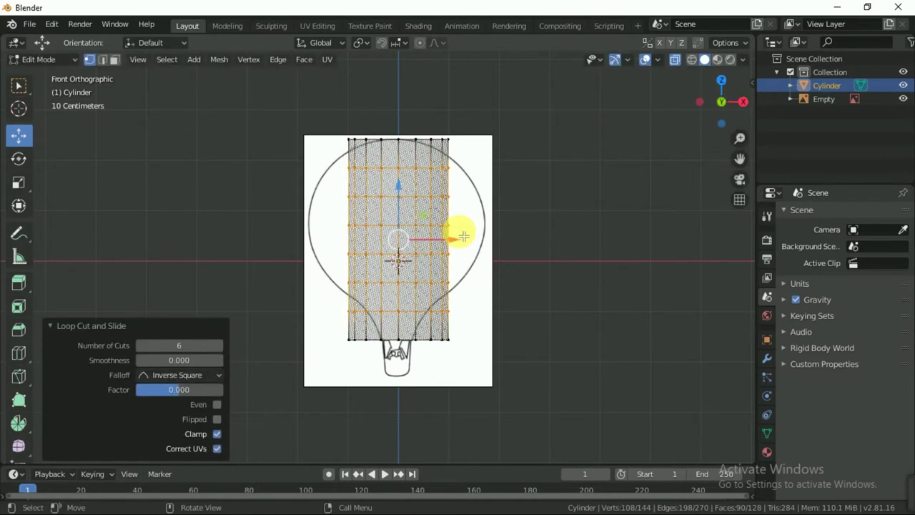
left_click(207, 378)
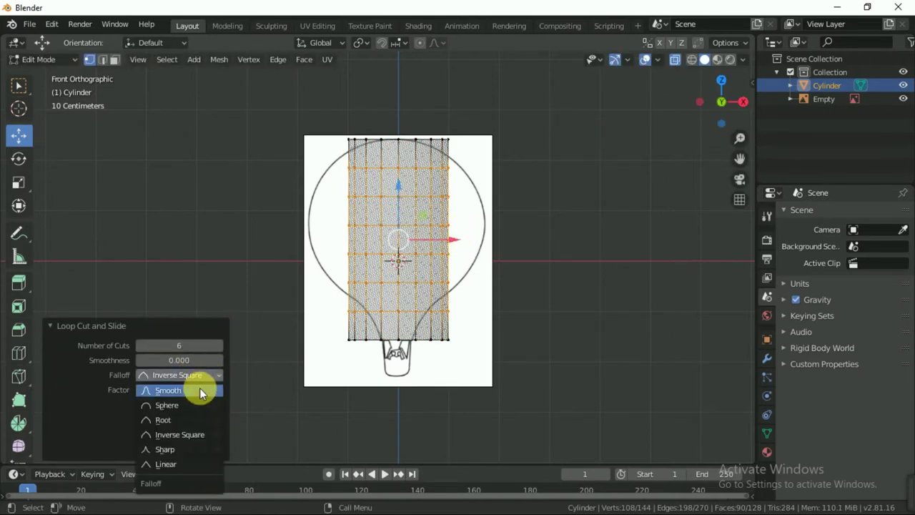
left_click(187, 408)
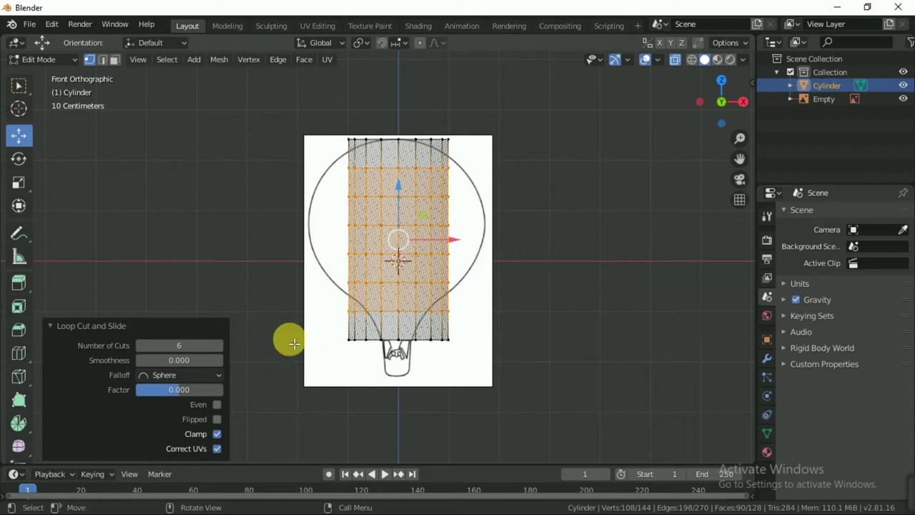
left_click_drag(204, 359, 263, 359)
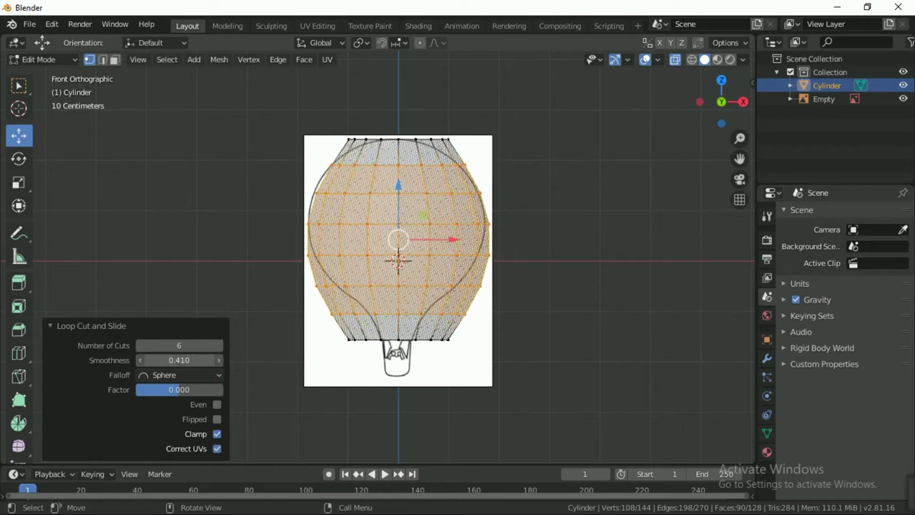
scroll(418, 251, "up", 2)
middle_click_drag(419, 251, 470, 288, "shift")
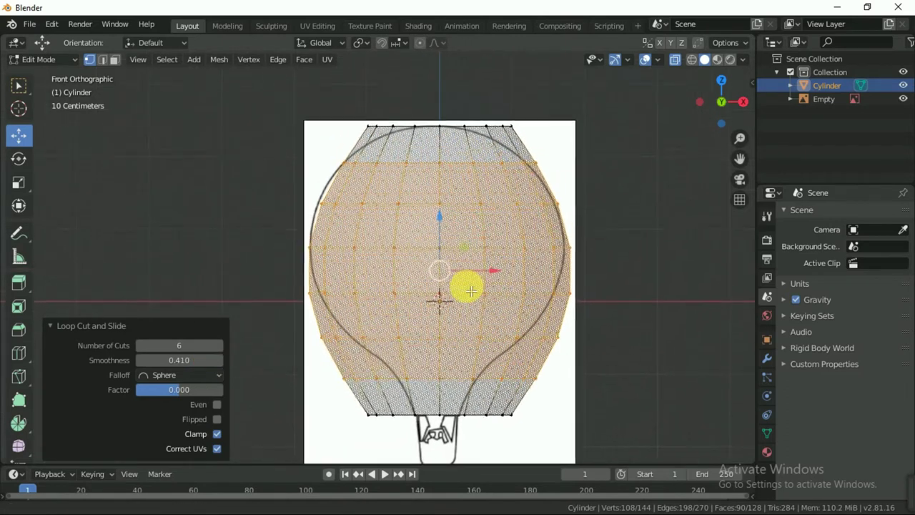
scroll(486, 280, "up", 1)
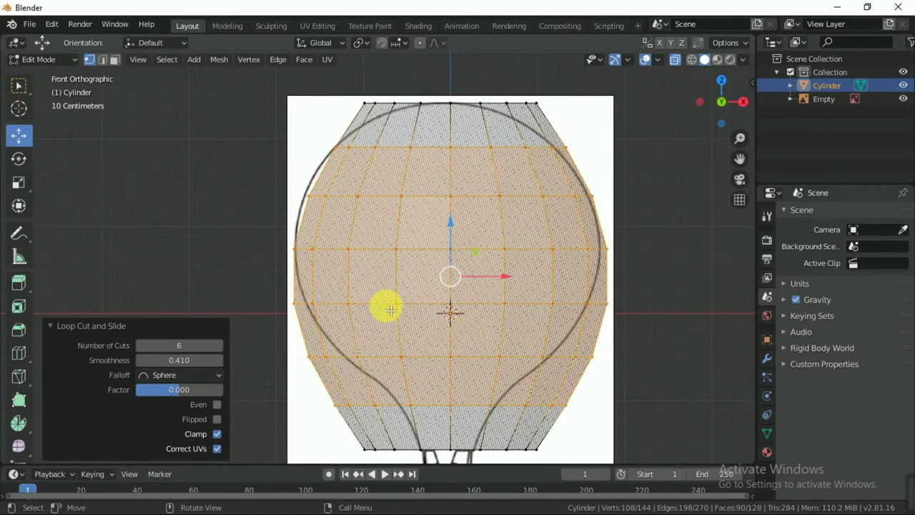
Step: Switch to edge selection and rescale the first two edge loops to the reference outline
left_click(102, 60)
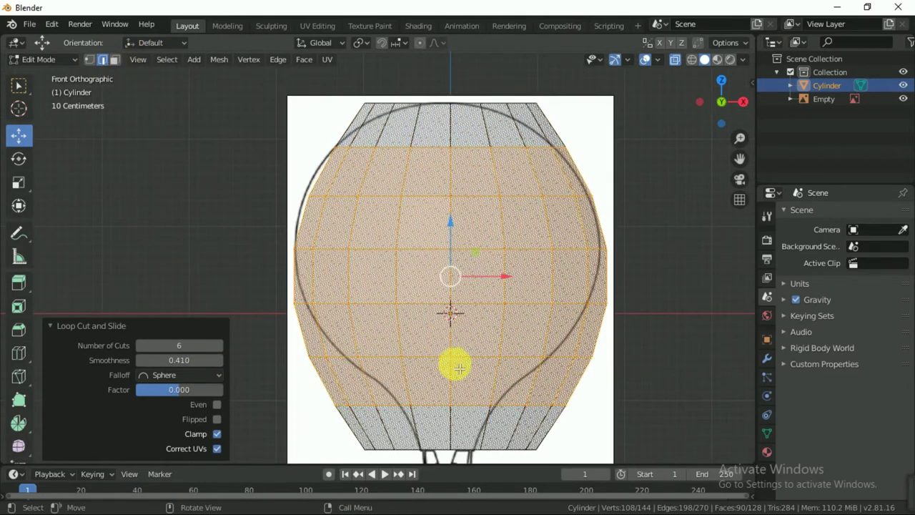
left_click(419, 305, "alt")
key("s")
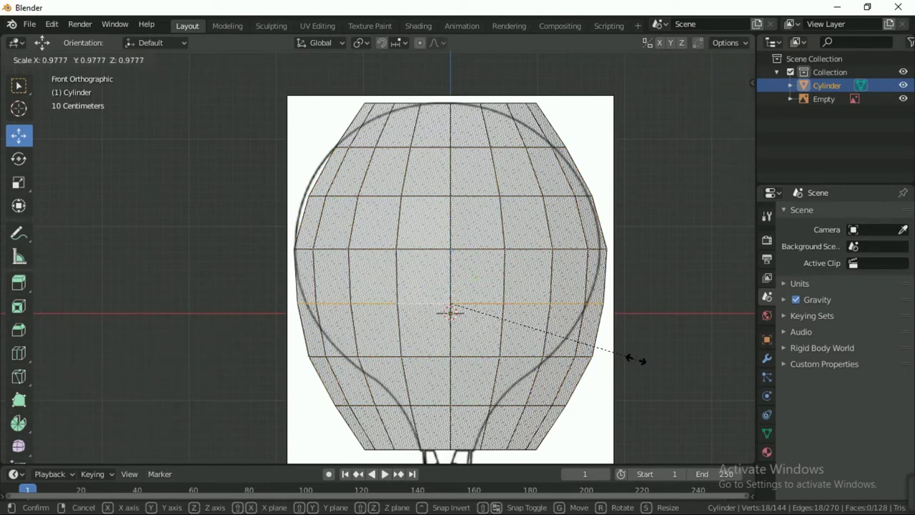
left_click(622, 356)
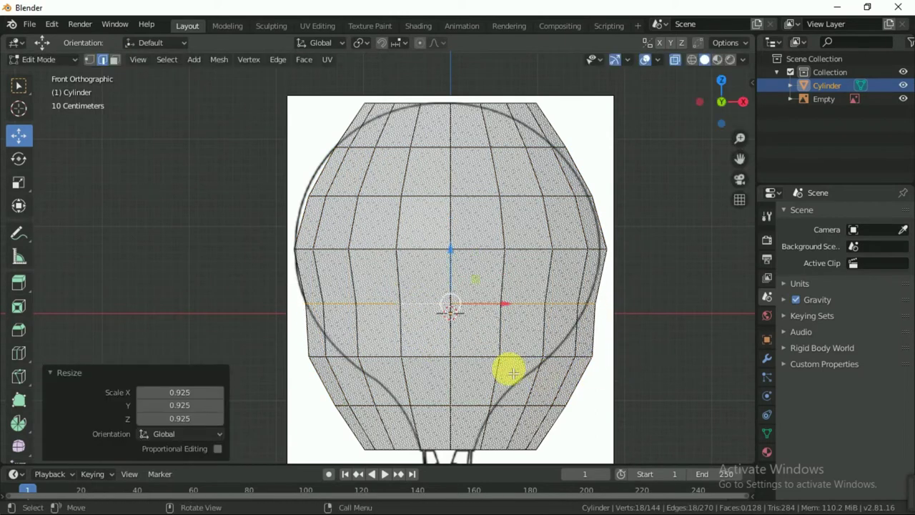
left_click(481, 358, "alt")
key("s")
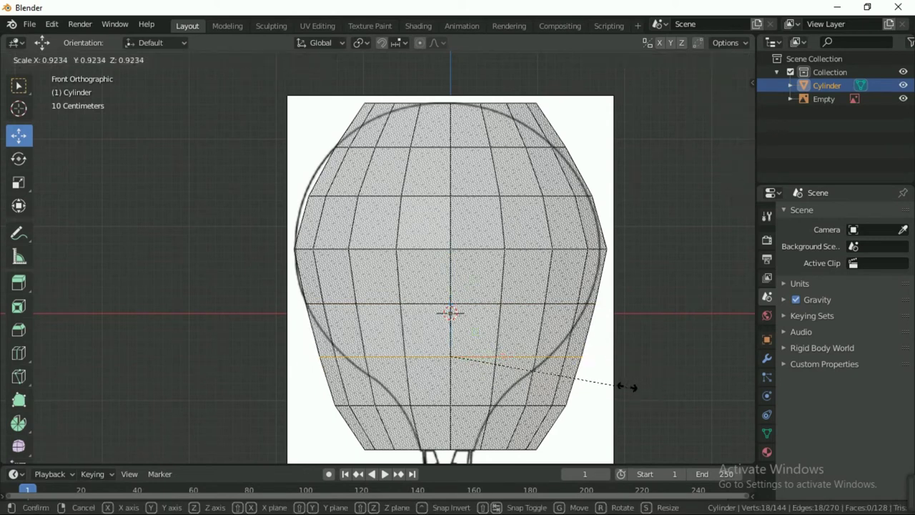
left_click(593, 380)
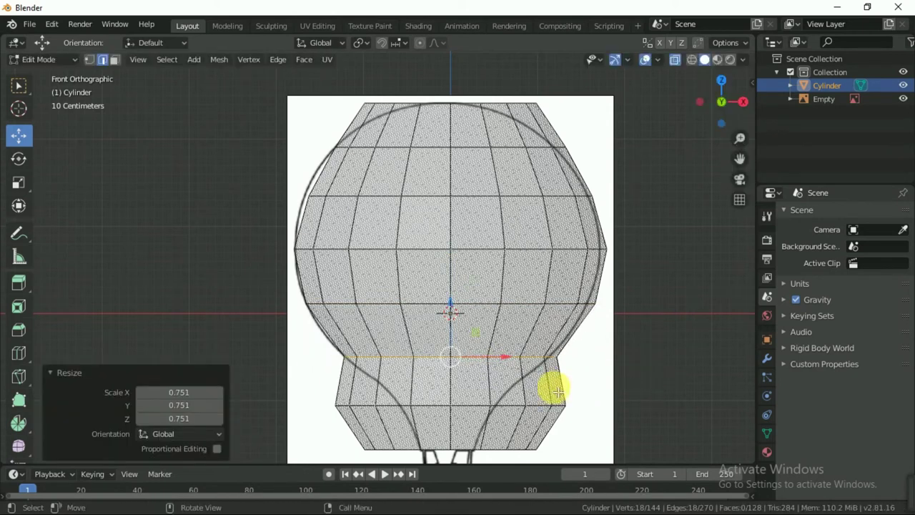
Step: Narrow the lower loops to about 0.4 and 0.3 and pinch the top loop nearly to a point
left_click(508, 404, "alt")
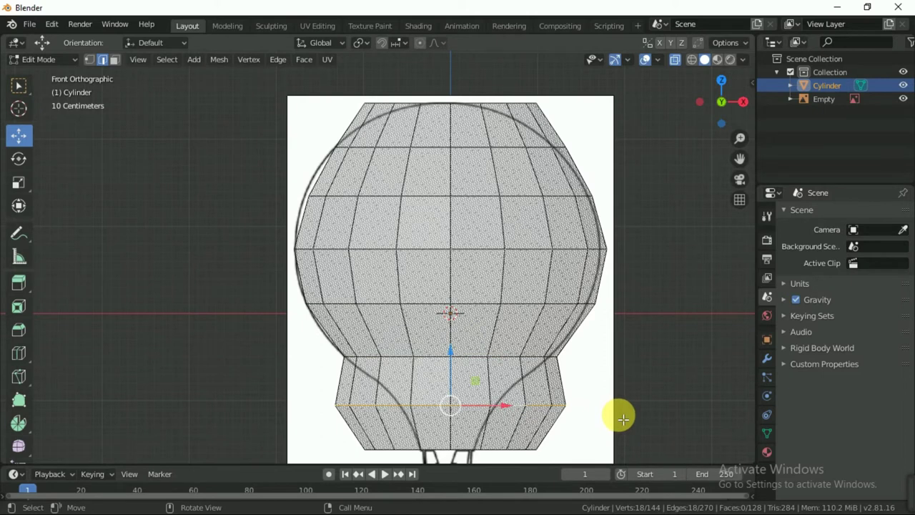
key("s")
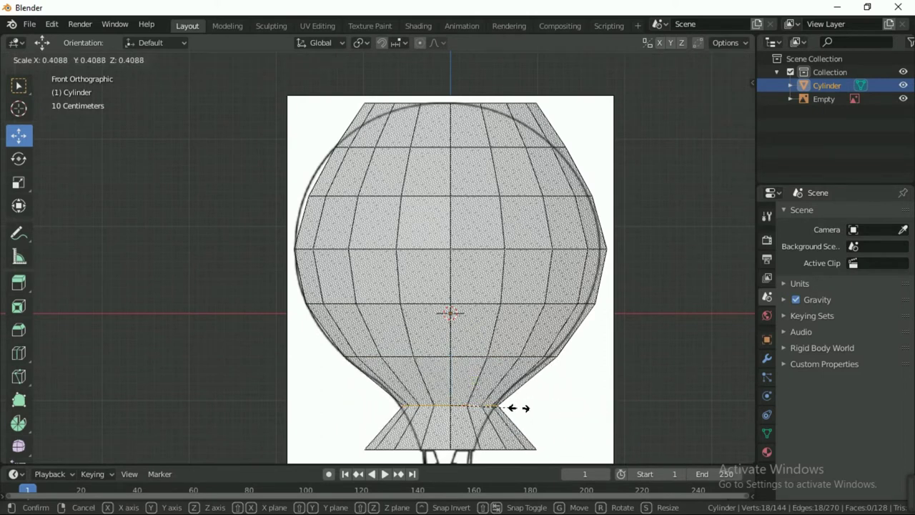
left_click(515, 409)
left_click(491, 448, "alt")
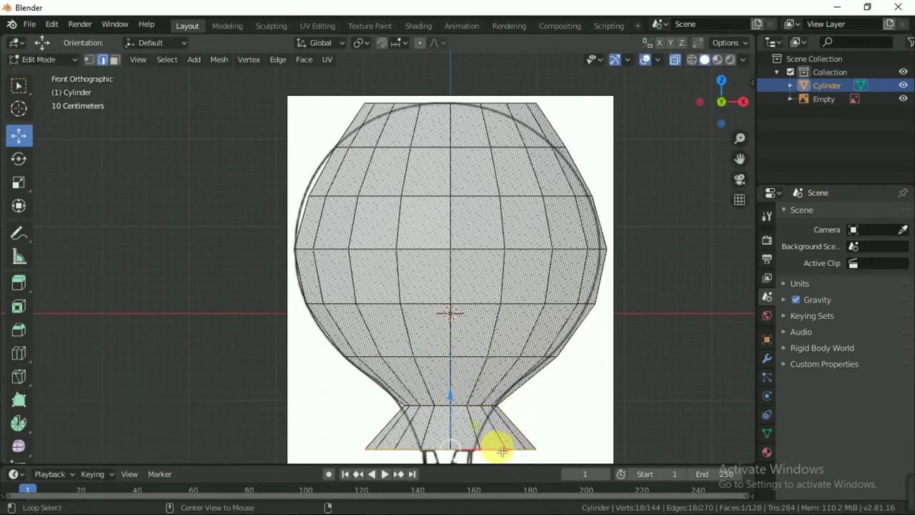
key("s")
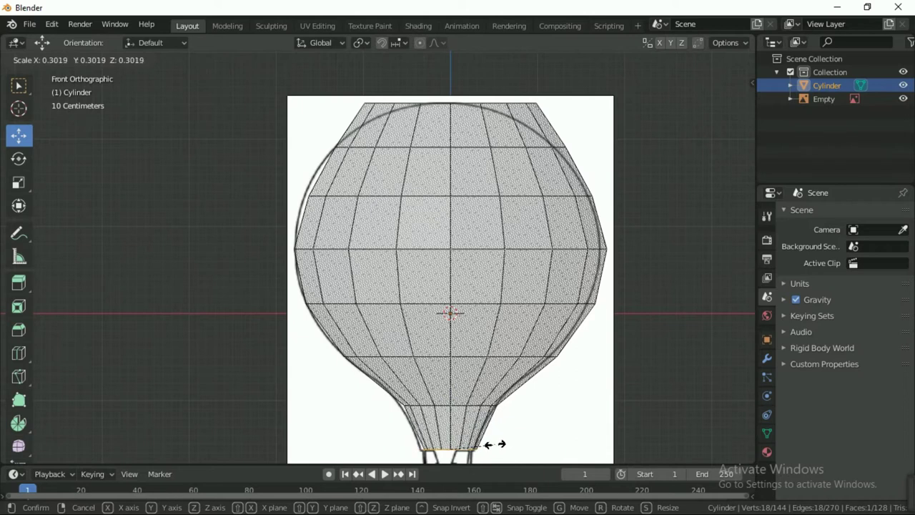
left_click(494, 443)
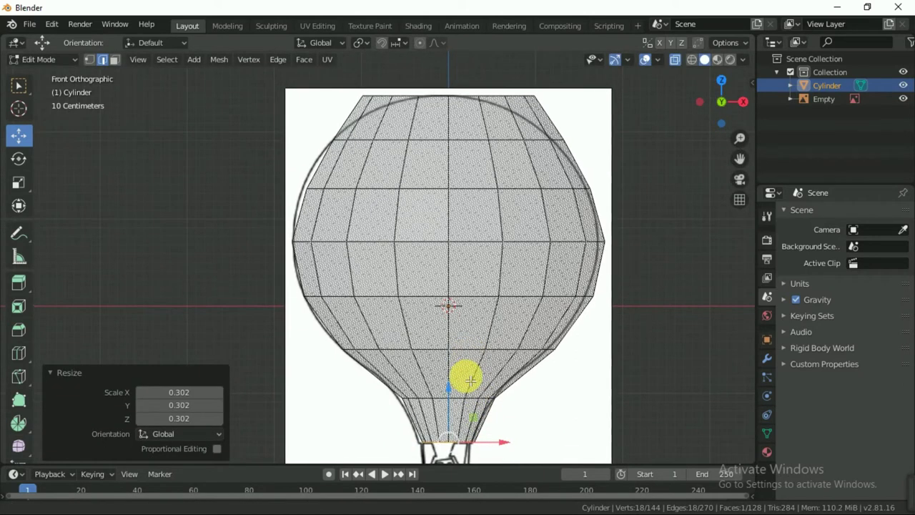
scroll(479, 286, "up", 3, "shift")
left_click(480, 162, "alt")
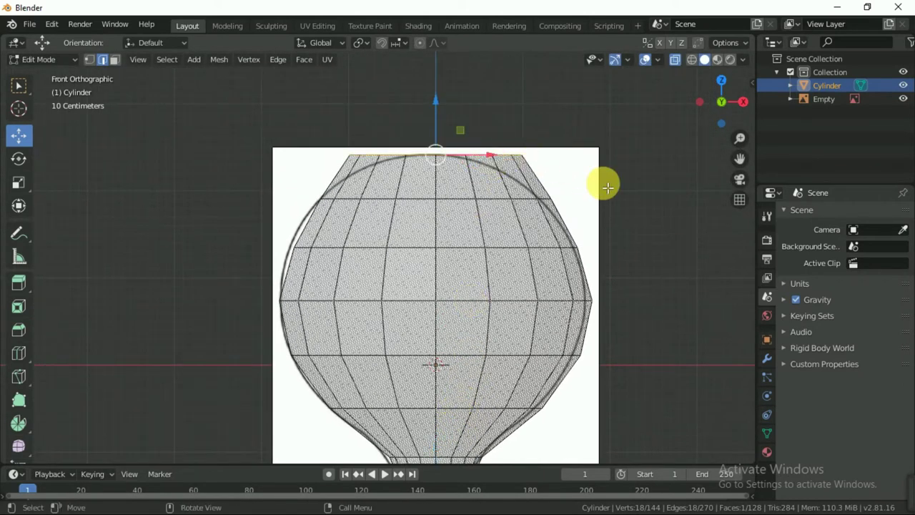
key("s")
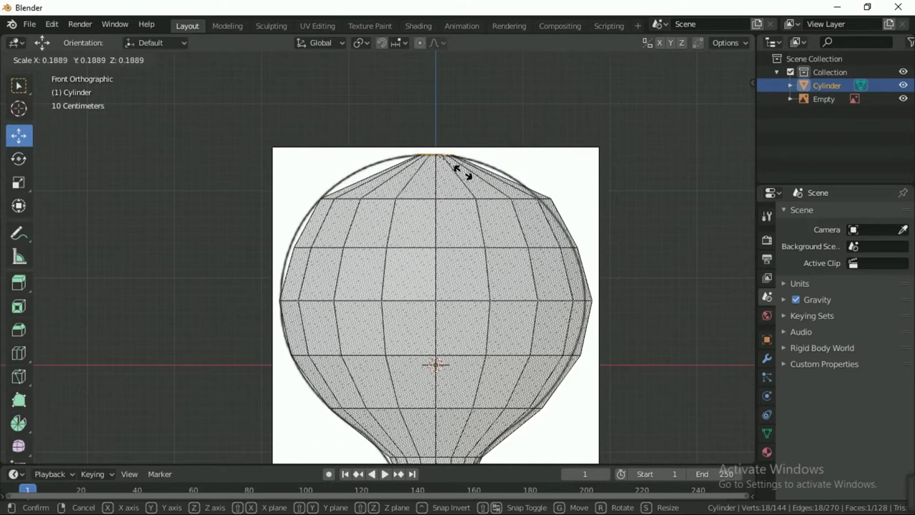
left_click(511, 178)
Step: Add two loop cuts near the top and widen them to round out the crown
key("ctrl+r")
left_click(562, 193)
right_click(562, 193)
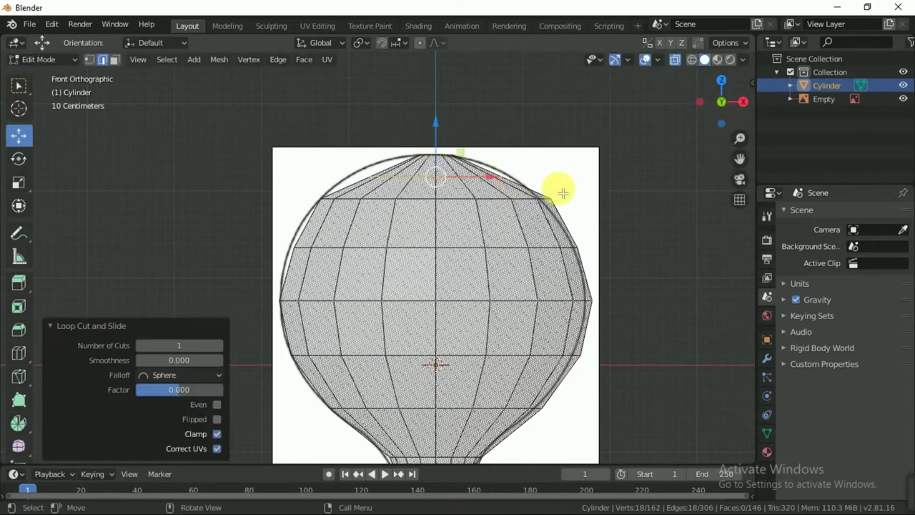
key("s")
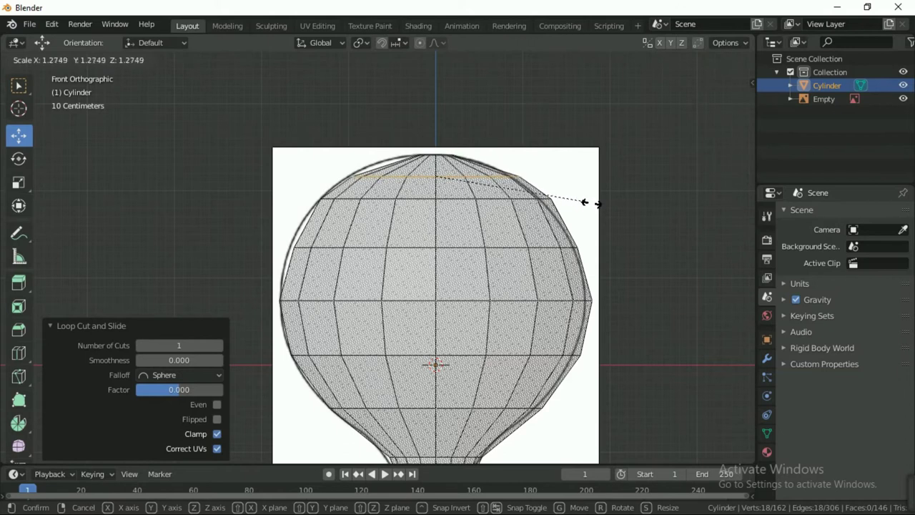
left_click(586, 203)
key("ctrl+r")
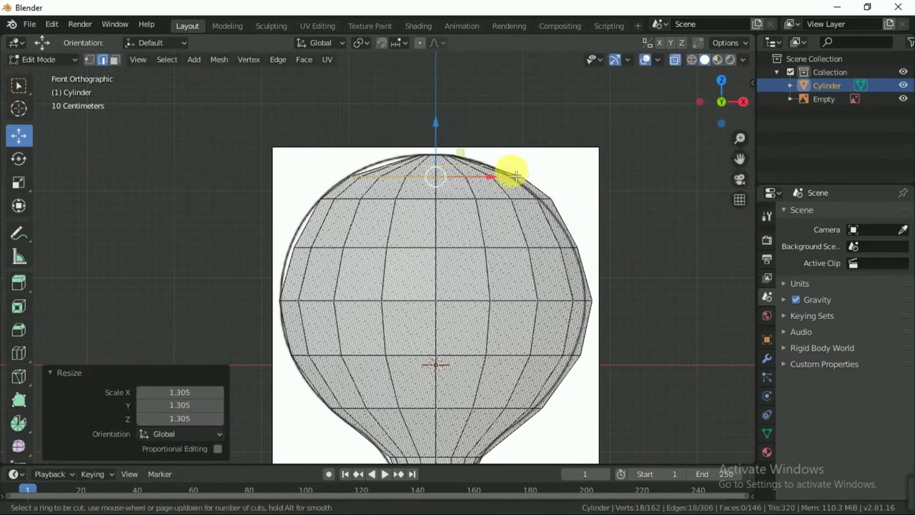
left_click(522, 178)
right_click(522, 177)
key("s")
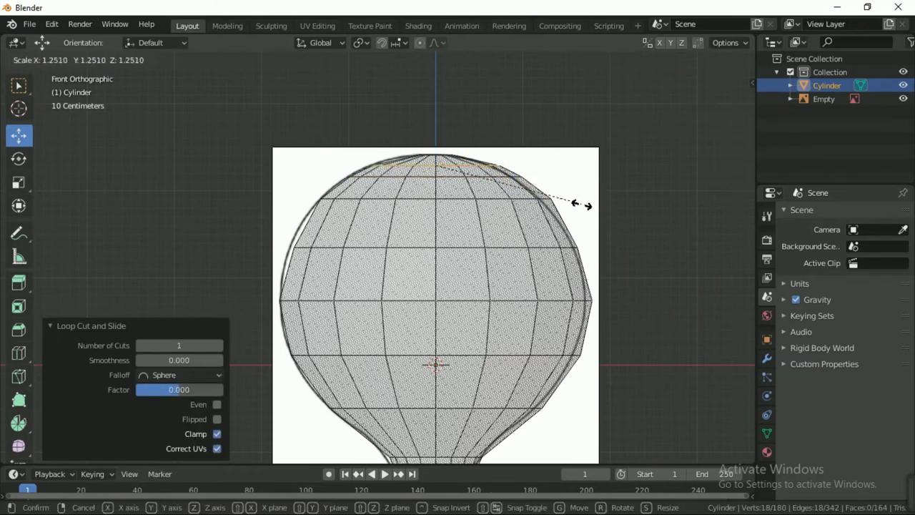
left_click(586, 208)
Step: Add loops in the upper and middle envelope, widening them slightly, one to 1.032
key("ctrl+r")
left_click(532, 228)
right_click(595, 248)
key("s")
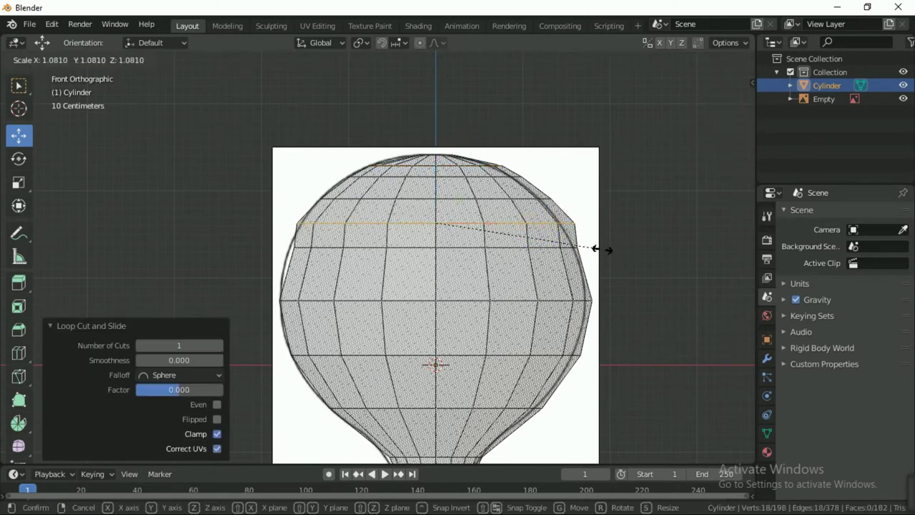
left_click(587, 250)
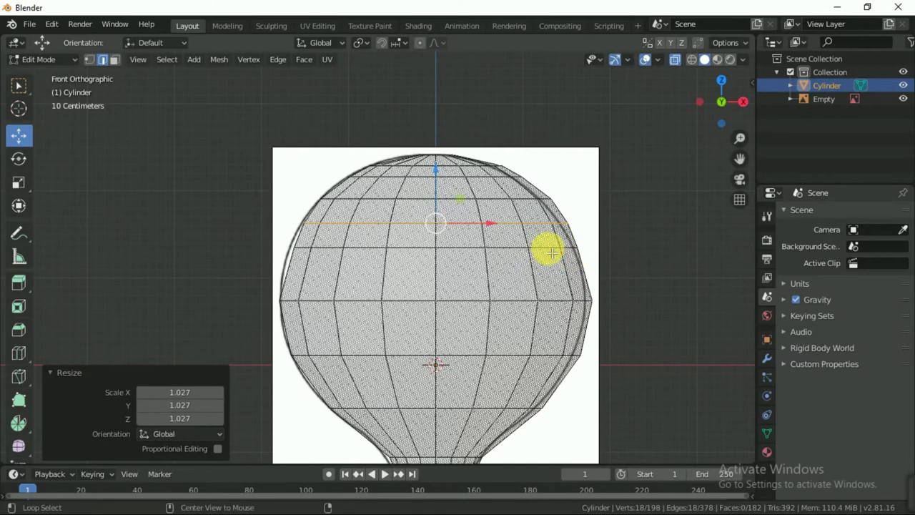
left_click(590, 263, "alt")
key("s")
left_click(584, 274)
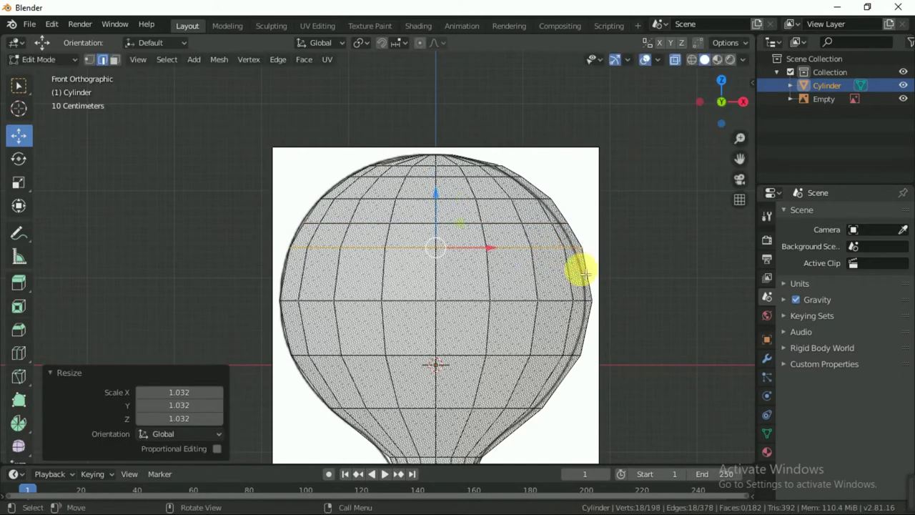
key("ctrl+r")
left_click(565, 284)
right_click(566, 284)
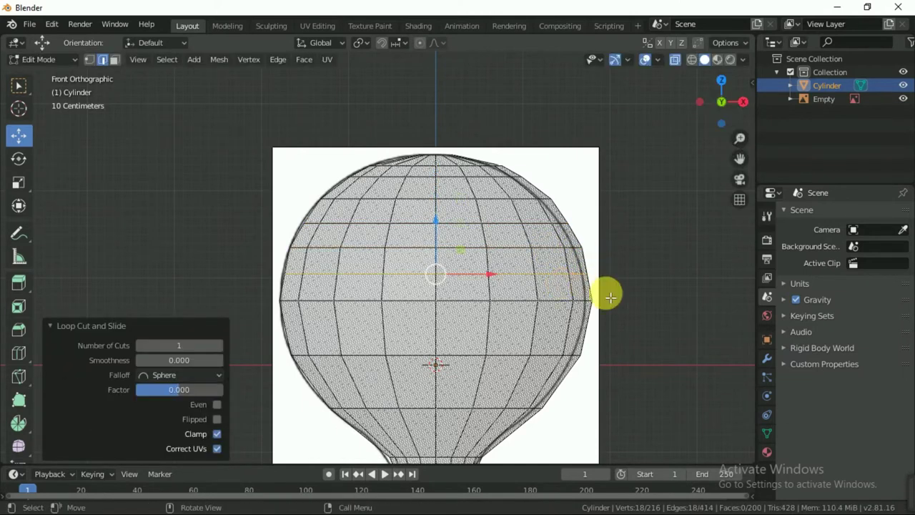
key("s")
left_click(601, 293)
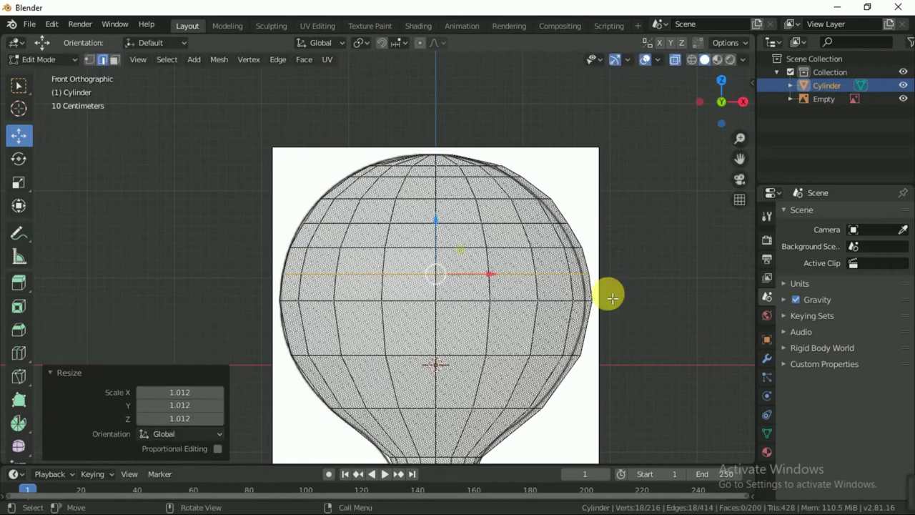
Step: Add two loop cuts below the widest part, scaling the lower one to 1.030
key("ctrl+r")
left_click(578, 326)
right_click(577, 326)
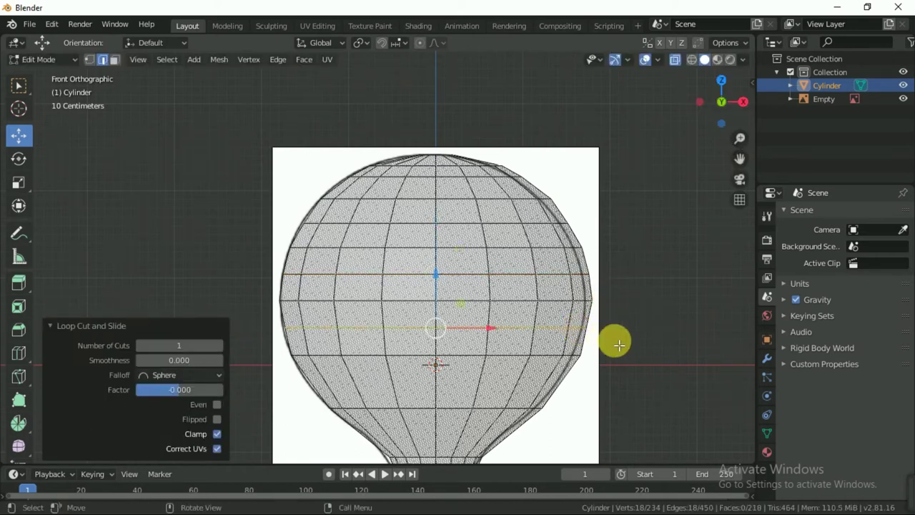
key("s")
left_click(612, 343)
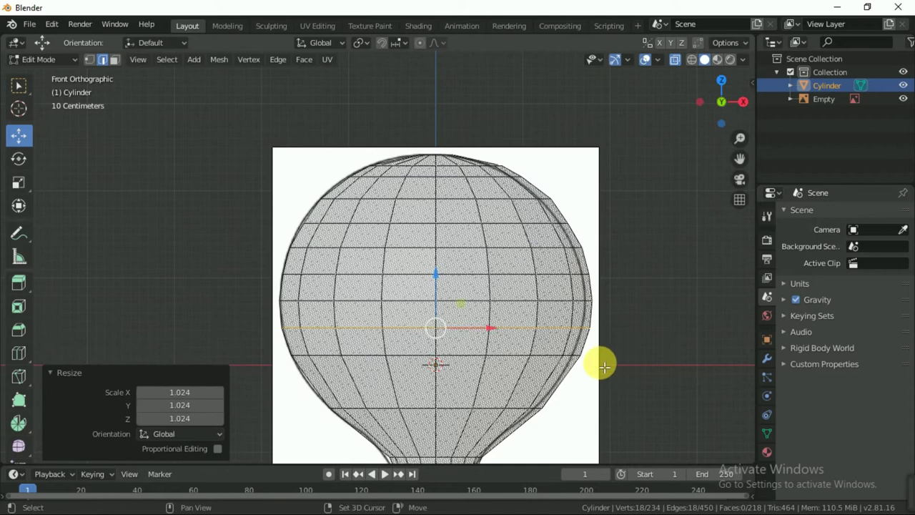
middle_click_drag(594, 363, 570, 292, "shift")
key("ctrl+r")
left_click(561, 303)
right_click(562, 303)
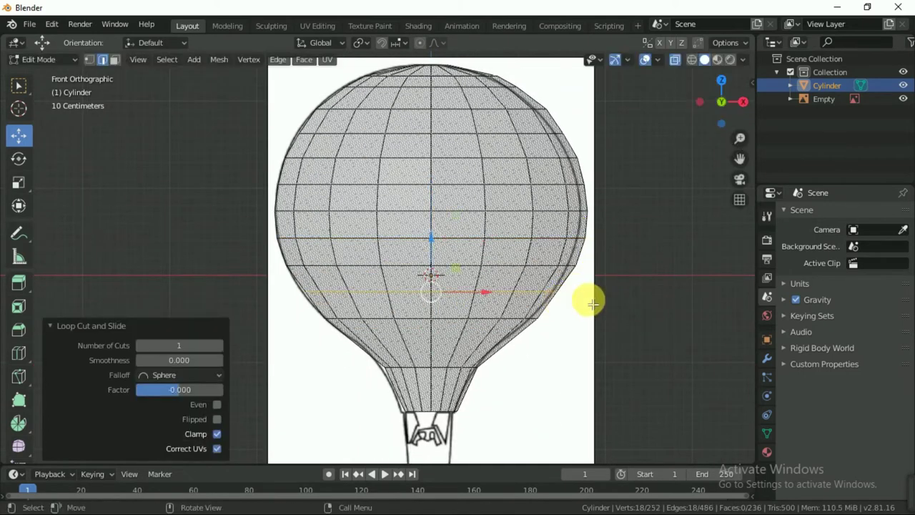
key("s")
left_click(597, 304)
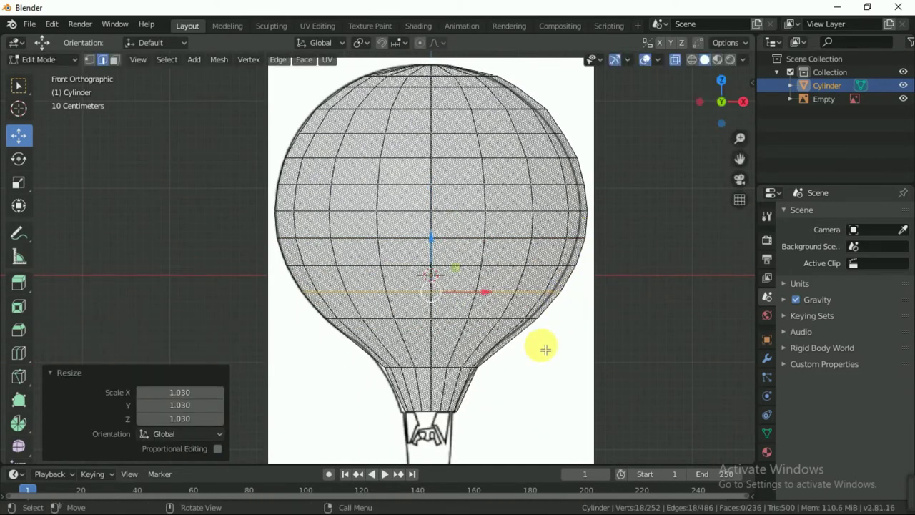
Step: Add loops toward the neck: narrow one to 0.969, widen the neck to 1.075, resize the last by 0.902
key("ctrl+r")
left_click(525, 351)
right_click(525, 351)
key("s")
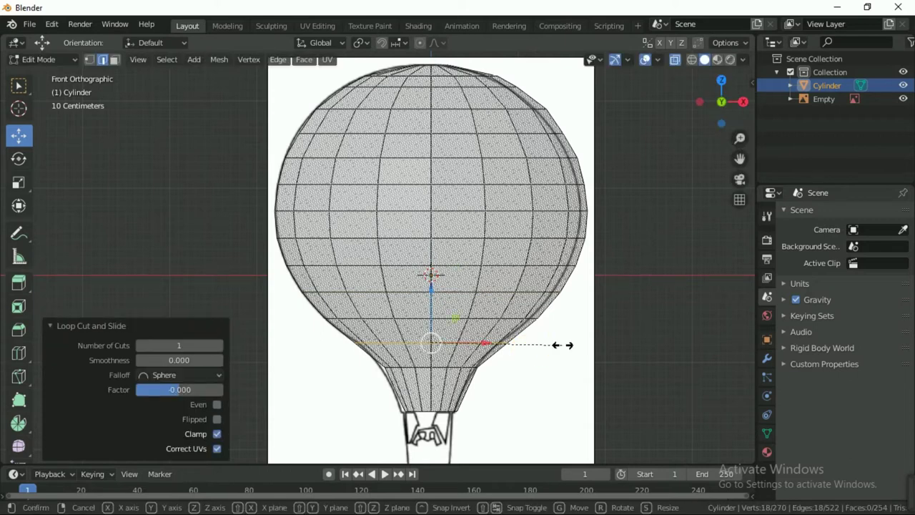
left_click(554, 347)
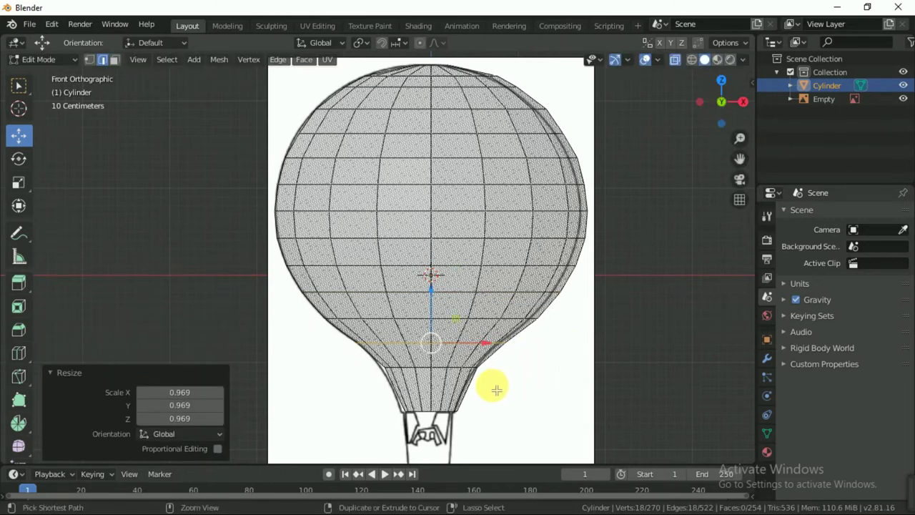
left_click(478, 371, "alt")
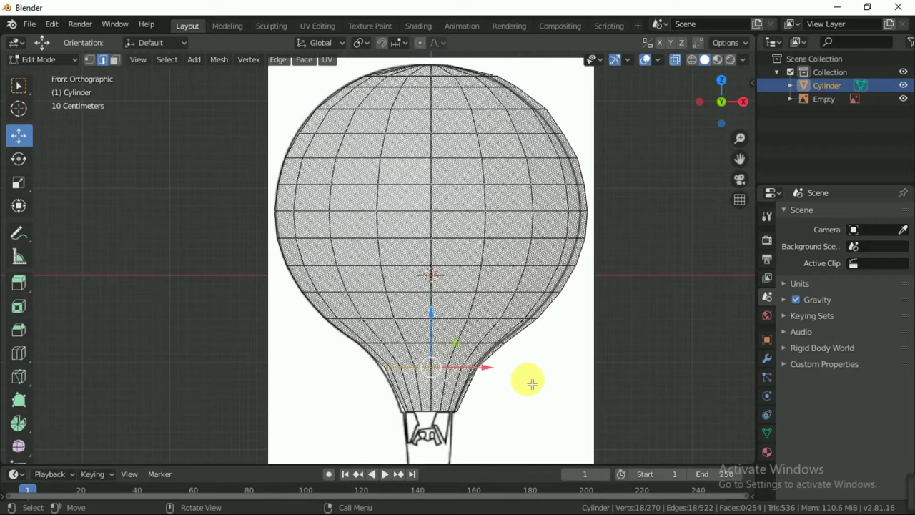
key("s")
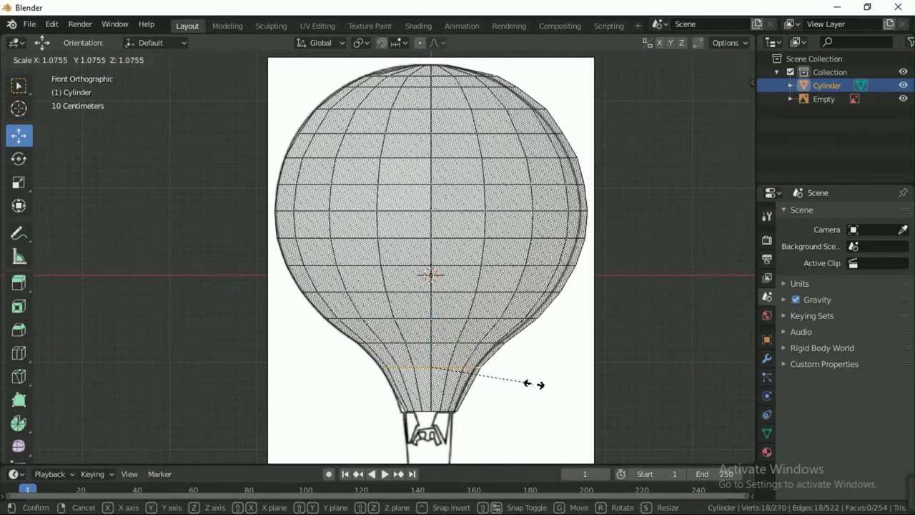
left_click(533, 383)
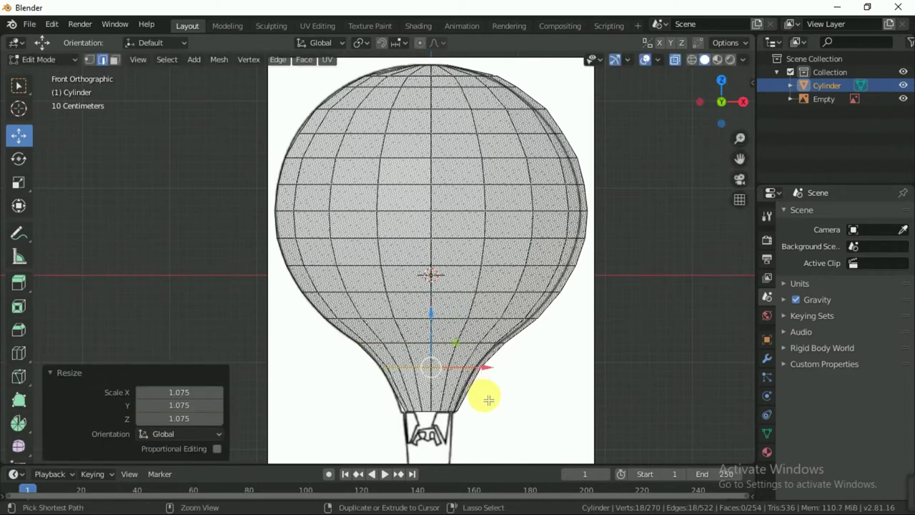
key("ctrl+r")
left_click(484, 392)
right_click(529, 404)
key("s")
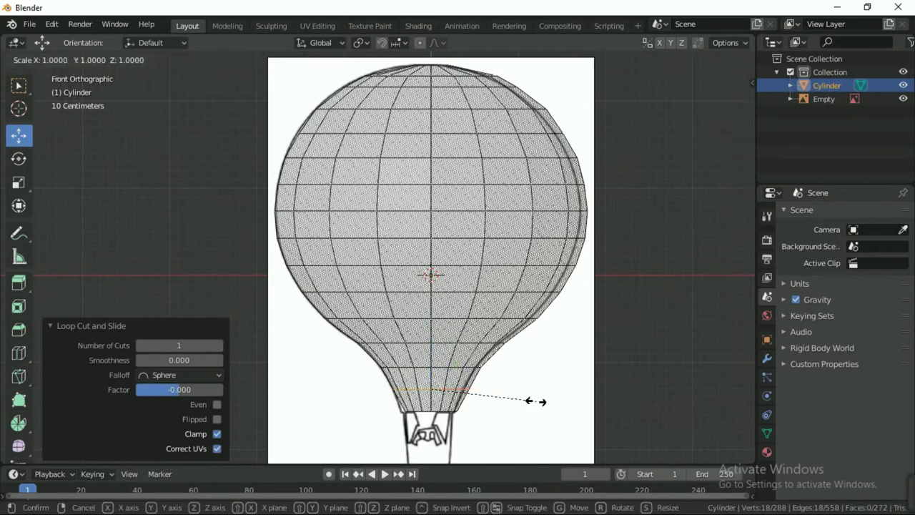
left_click(530, 400)
scroll(526, 395, "down", 5)
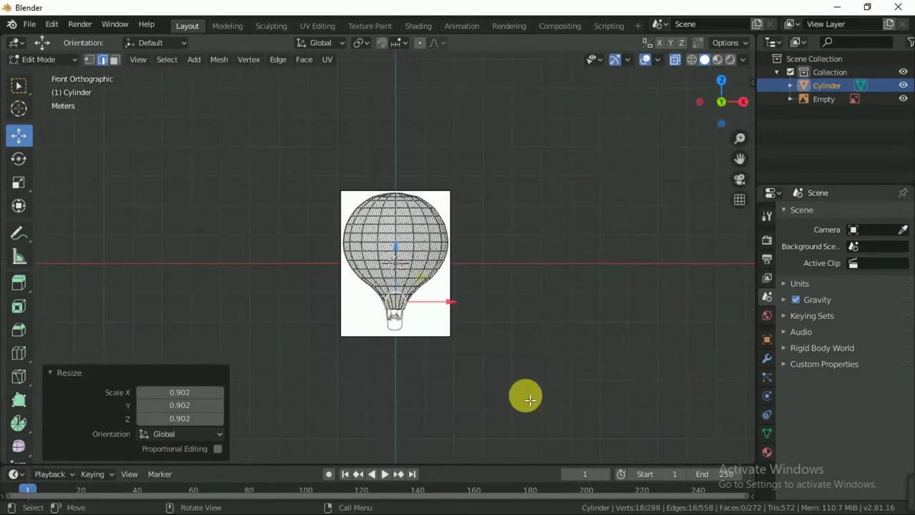
Step: Return to Object Mode, turn off X-ray and hide the reference image
key("Tab")
left_click(513, 321)
scroll(507, 316, "up", 3)
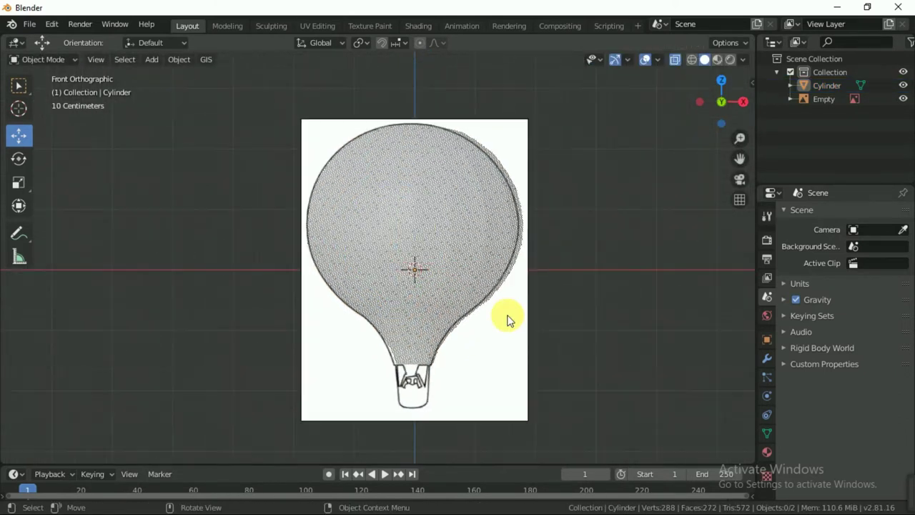
scroll(502, 317, "down", 3)
mouse_move(449, 282)
middle_mouse_down()
mouse_move(513, 337)
mouse_move(615, 373)
mouse_move(654, 369)
mouse_move(241, 307)
mouse_move(547, 360)
mouse_move(458, 354)
mouse_move(605, 247)
middle_mouse_up()
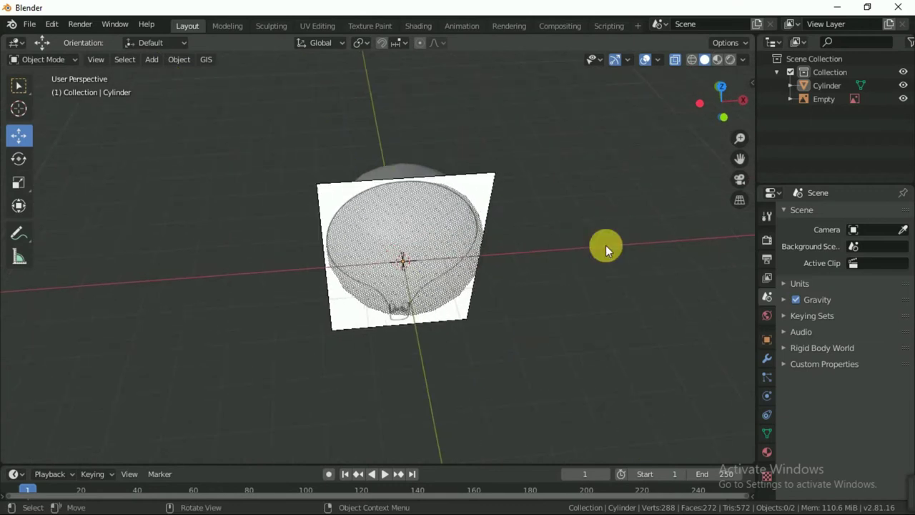
left_click(675, 59)
scroll(549, 284, "down", 2)
middle_click_drag(548, 286, 832, 200)
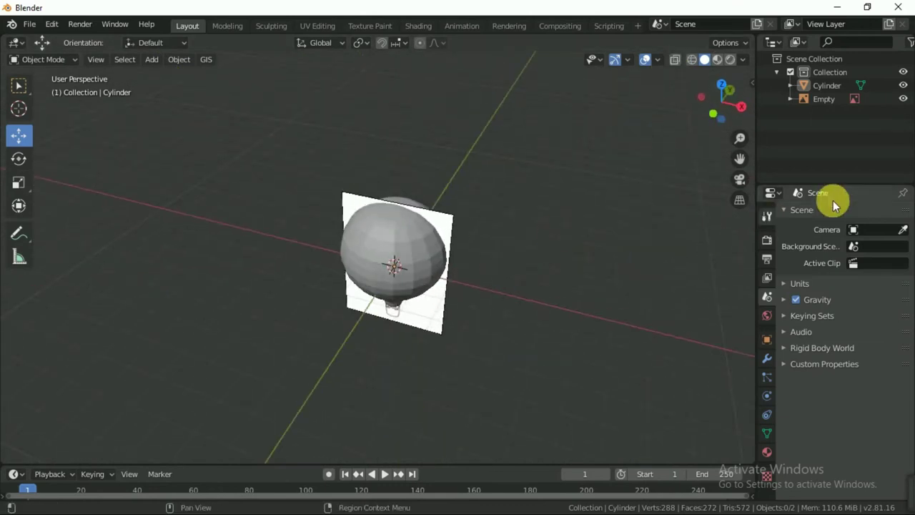
left_click(903, 99)
mouse_move(443, 347)
middle_mouse_down()
mouse_move(452, 285)
mouse_move(552, 272)
middle_mouse_up()
scroll(506, 357, "up", 2)
scroll(502, 357, "down", 2)
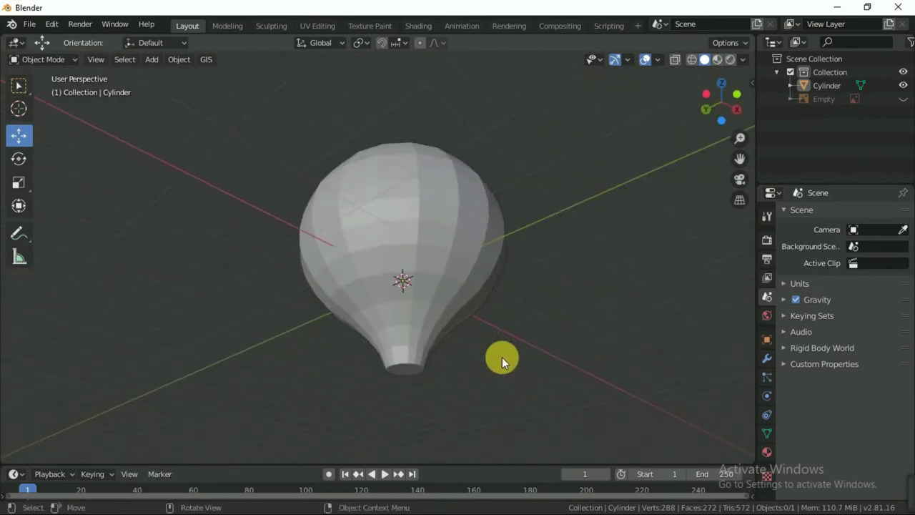
Step: In front view, scale the balloon by 2 and raise it 3 m along Z
key("KP_1")
scroll(446, 350, "down", 1)
type("a")
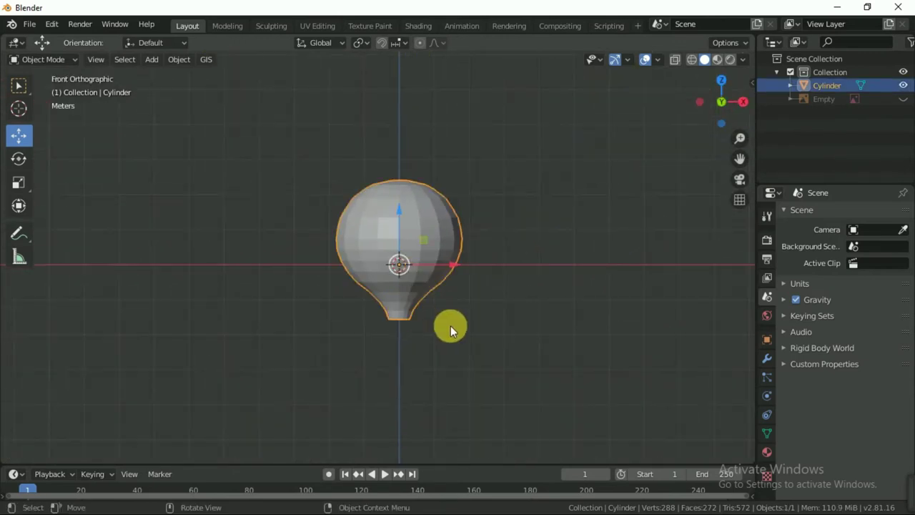
type("s2")
key("Return")
scroll(452, 326, "down", 1)
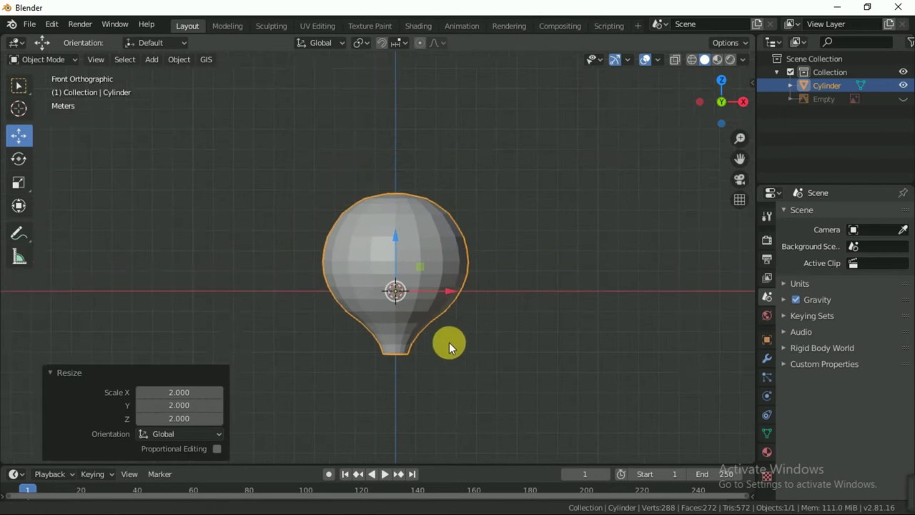
type("gz3")
key("Return")
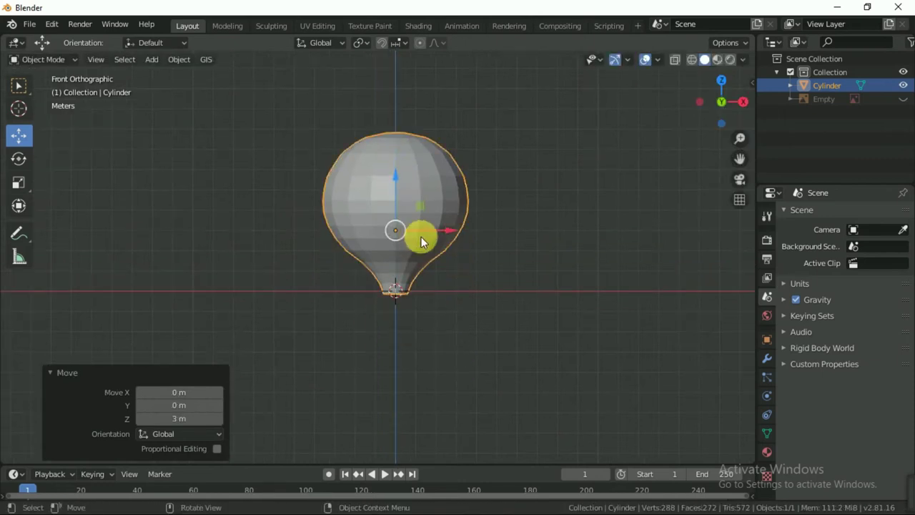
Step: Apply the balloon's scale and move it so its neck sits at the origin
key("ctrl+a")
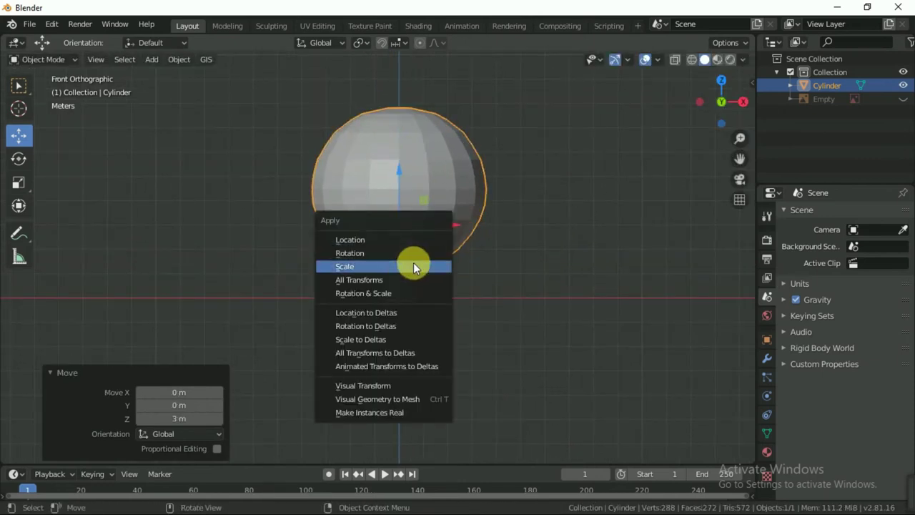
left_click(413, 263)
scroll(474, 266, "up", 1)
scroll(440, 351, "up", 2)
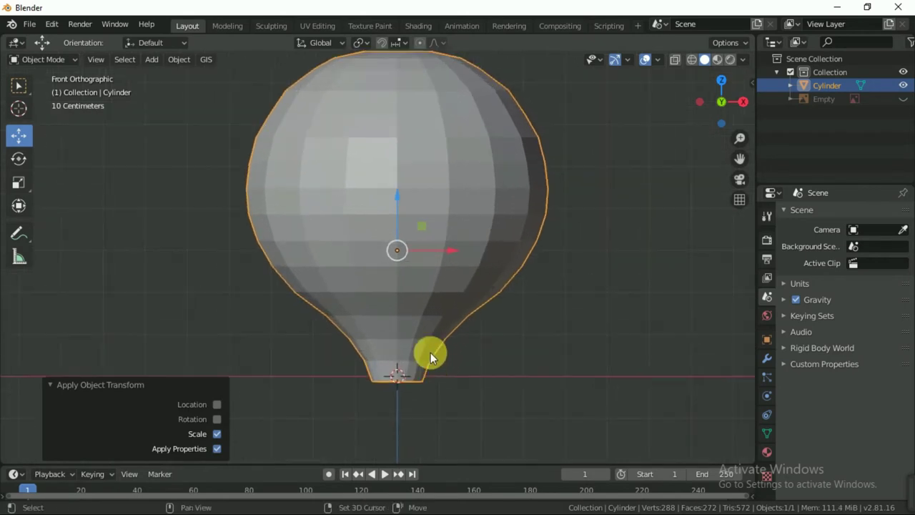
key("g")
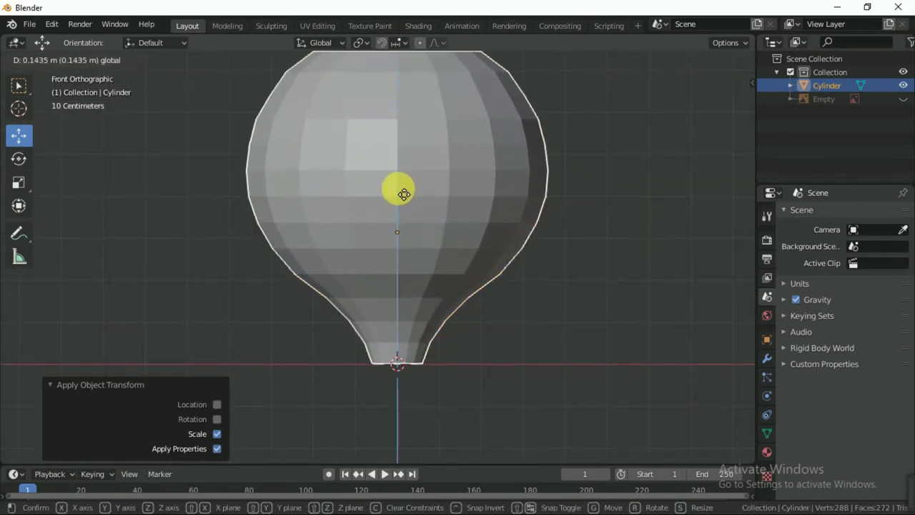
left_click(404, 192)
left_click(573, 360)
scroll(453, 286, "down", 3)
scroll(453, 290, "up", 2)
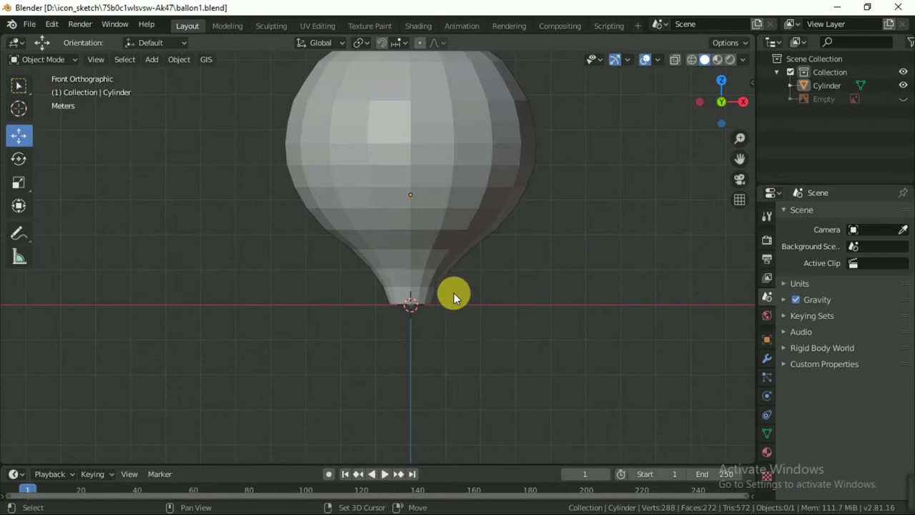
scroll(452, 283, "down", 2, "shift")
key("shift+a")
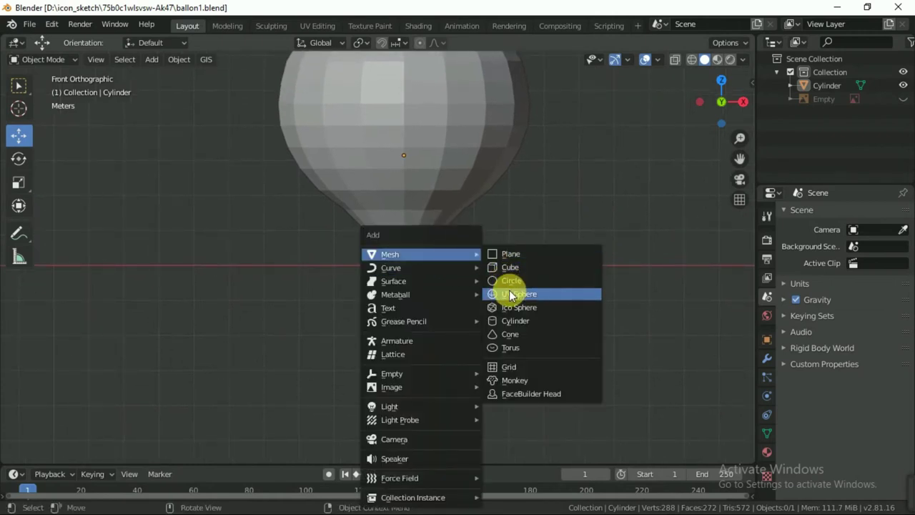
Step: Replace the unwanted cube with a 12-vertex cylinder and lower it beneath the balloon's neck
left_click(521, 266)
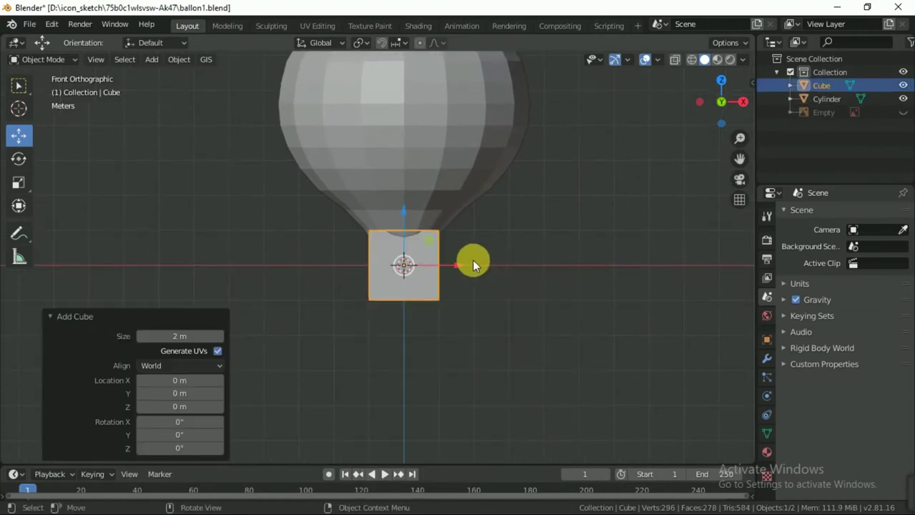
key("Delete")
key("shift+a")
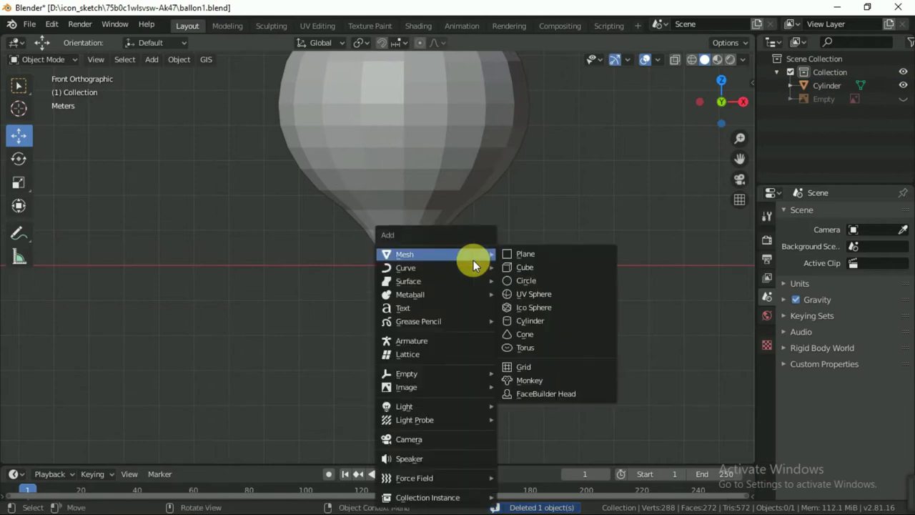
left_click(529, 322)
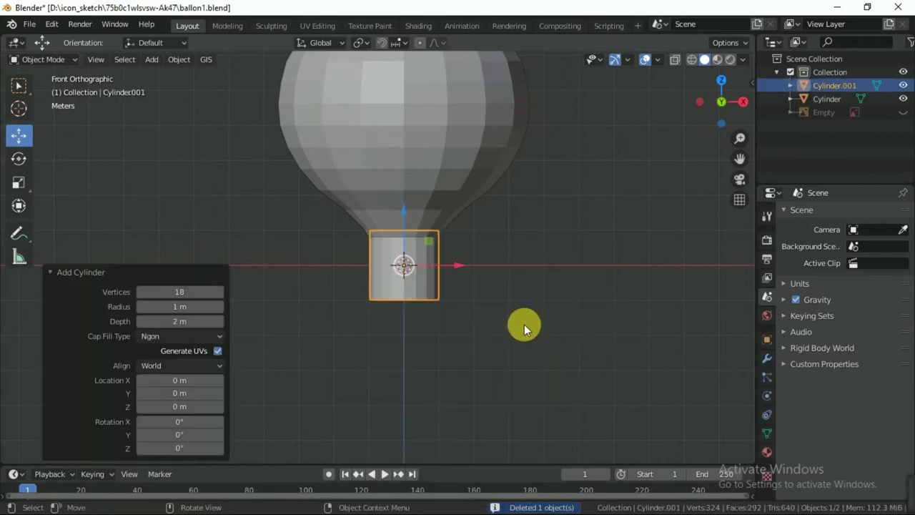
left_click(183, 291)
type("18")
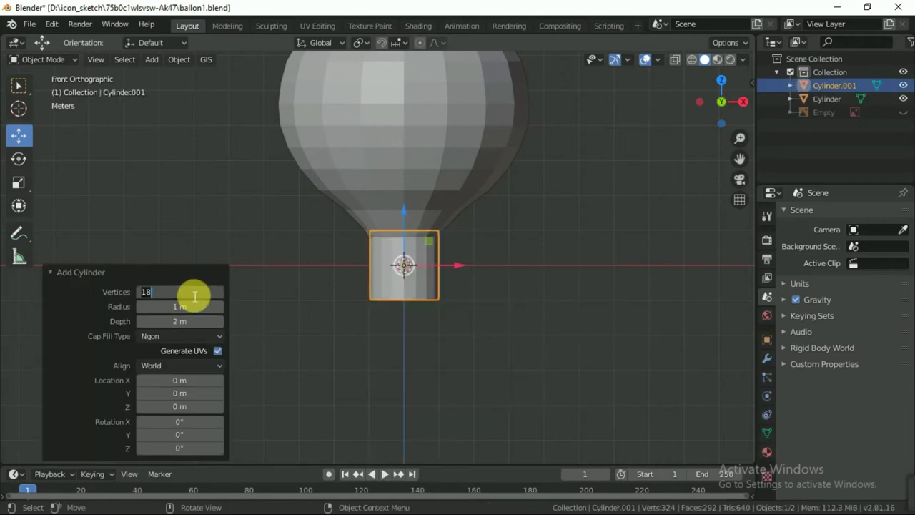
type("2")
key("Return")
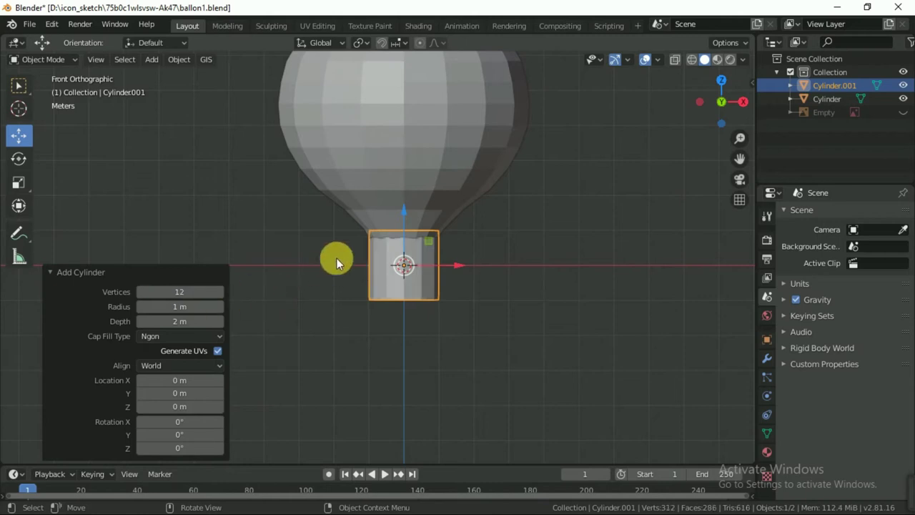
left_click_drag(398, 217, 406, 297)
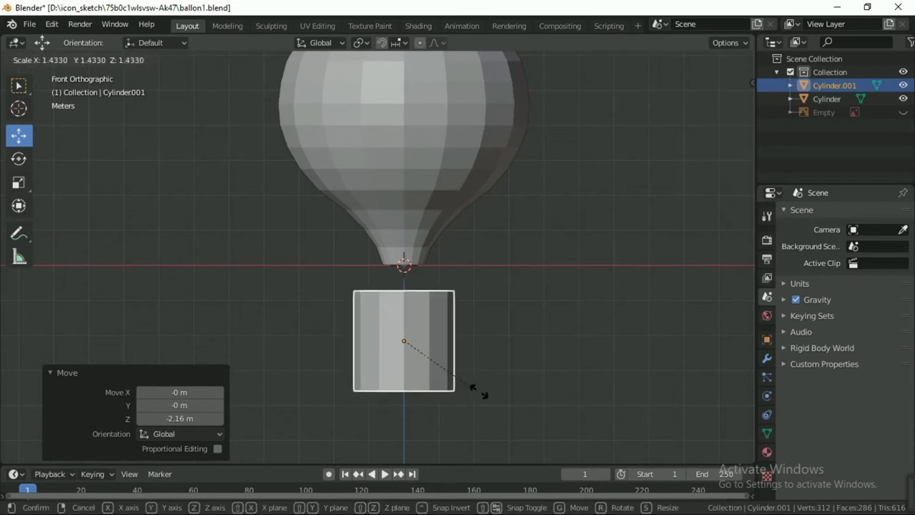
Step: Enlarge the cylinder to 1.393, flatten it along Z, and move it under the balloon's neck
left_click(474, 387)
scroll(428, 361, "up", 1)
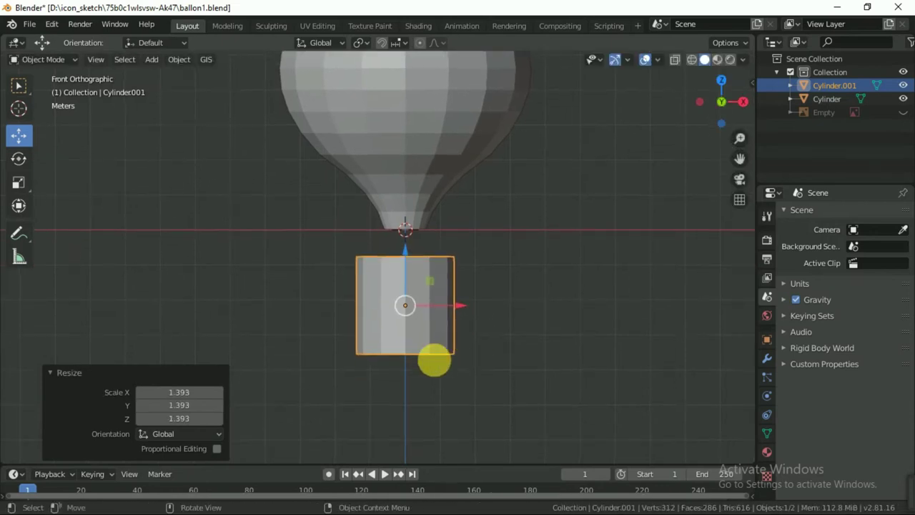
key("Tab")
scroll(422, 369, "up", 2)
key("s")
key("z")
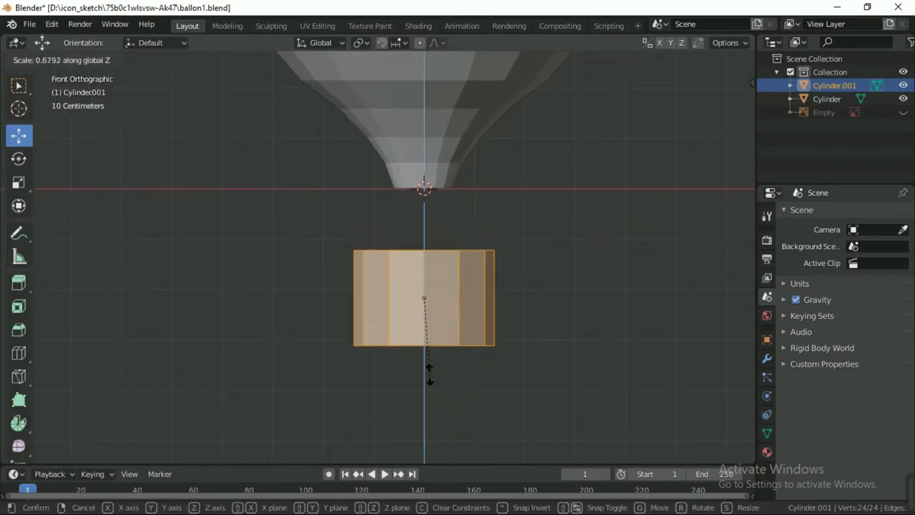
left_click(431, 361)
key("Tab")
mouse_move(434, 292)
left_mouse_down()
mouse_move(433, 263)
mouse_move(544, 259)
left_mouse_up()
left_click(545, 260)
Step: Select the basket's top face in face mode and inset it by 0.09564 m
scroll(545, 259, "down", 3)
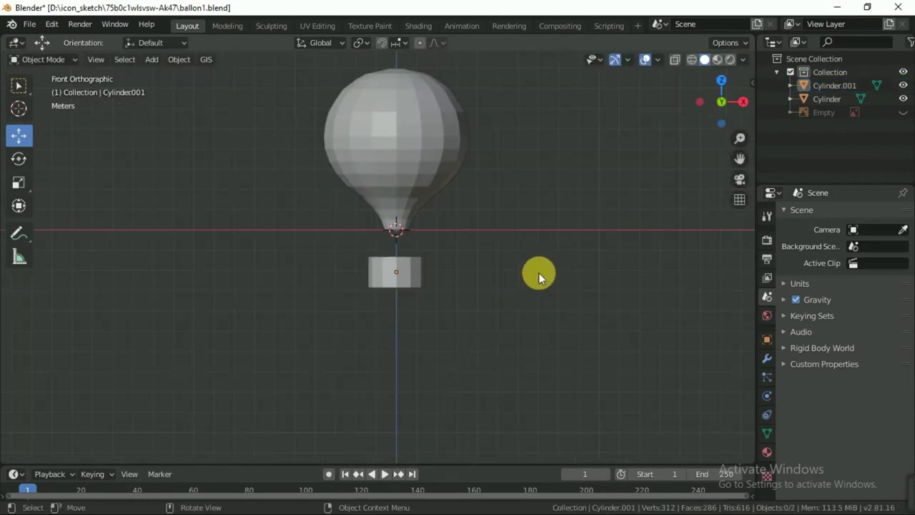
scroll(529, 271, "up", 3)
middle_click_drag(527, 271, 484, 308)
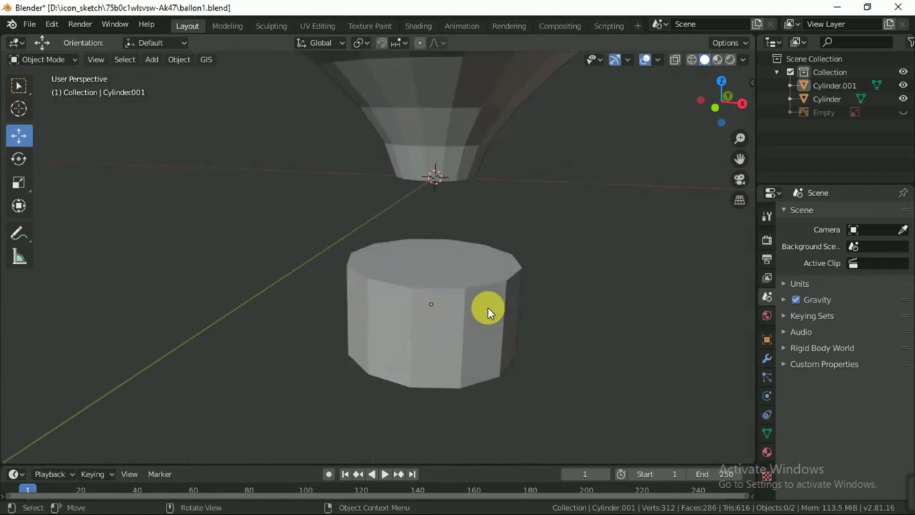
left_click(501, 320)
key("Tab")
left_click(115, 62)
left_click(585, 261)
key("i")
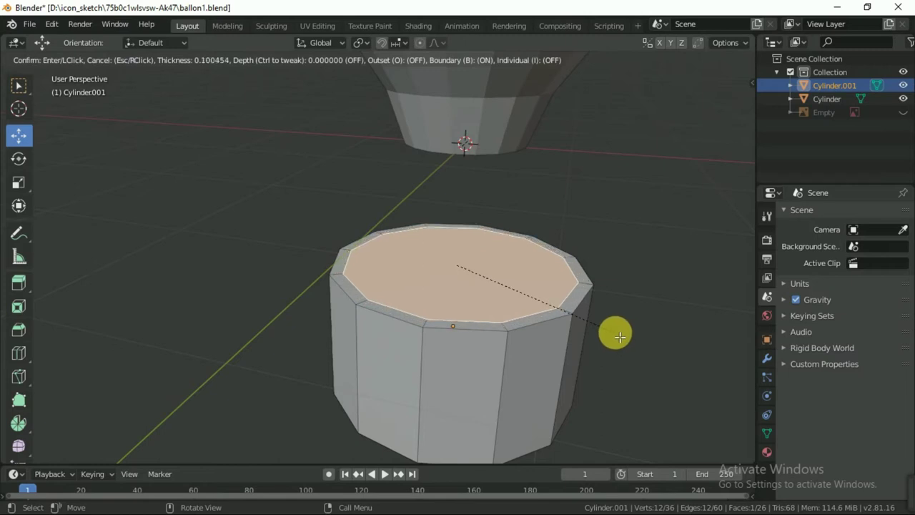
left_click(616, 335)
Step: Extrude the inset top face about 0.52 m downward to hollow the basket
key("e")
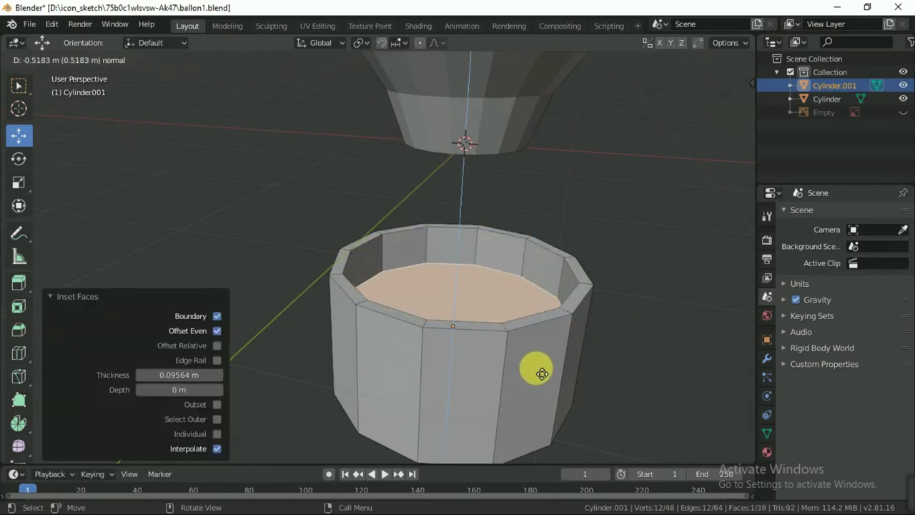
left_click(538, 386)
mouse_move(527, 376)
middle_mouse_down()
mouse_move(501, 379)
mouse_move(525, 360)
middle_mouse_up()
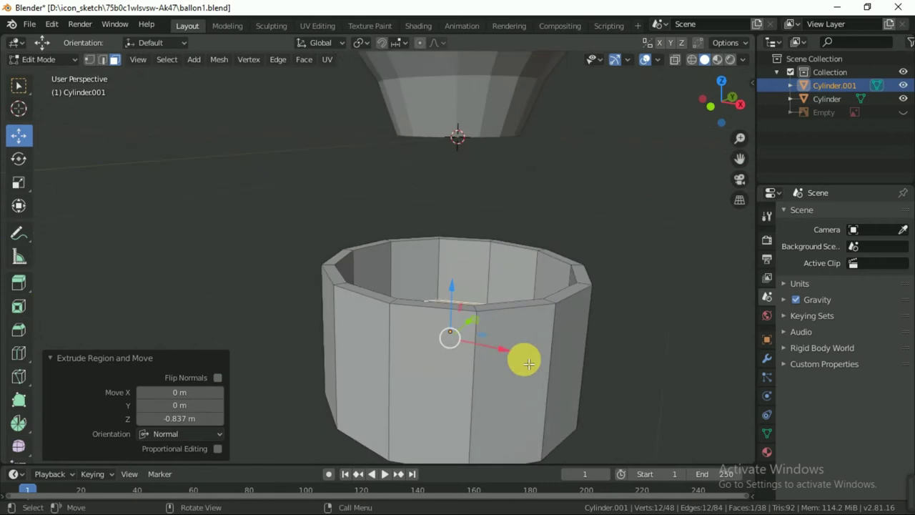
key("KP_1")
left_click(675, 64)
scroll(506, 402, "up", 1)
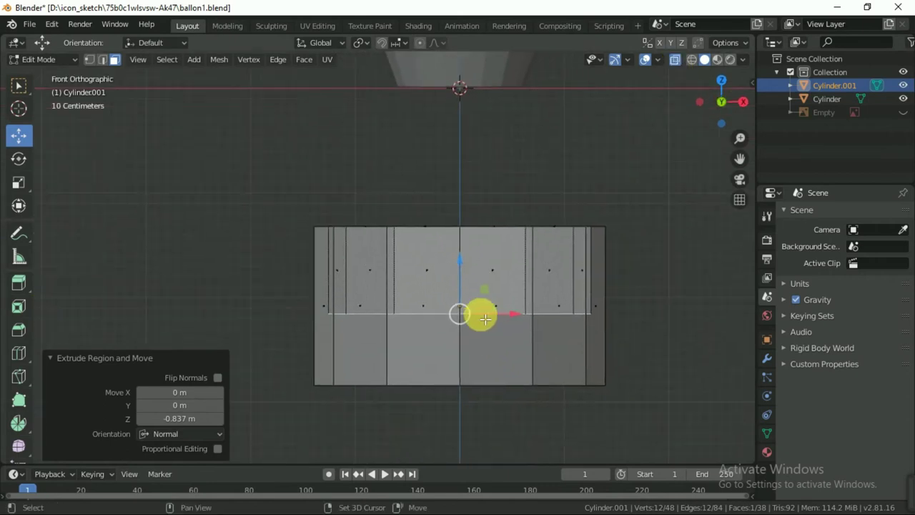
Step: In see-through front view, move the basket's inner floor vertically, then leave Edit Mode
key("g")
key("z")
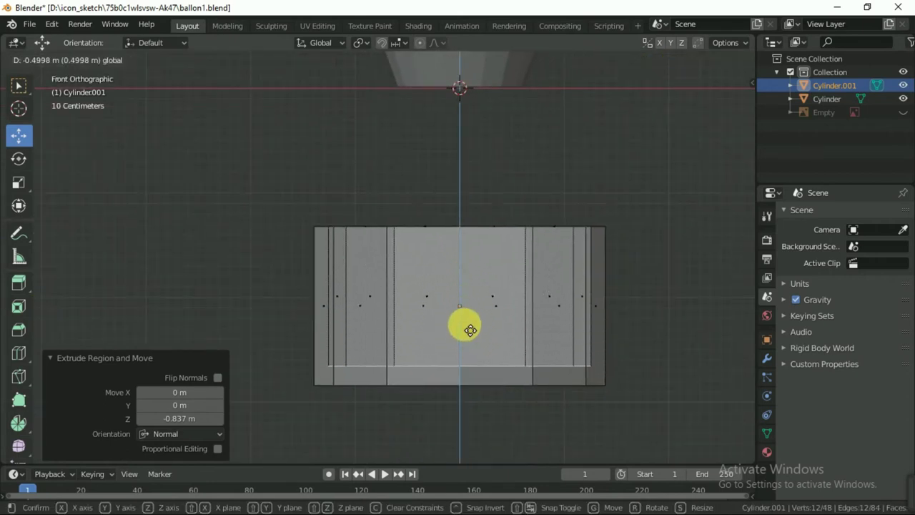
left_click(468, 330)
mouse_move(621, 355)
middle_mouse_down()
mouse_move(555, 388)
mouse_move(537, 453)
mouse_move(484, 278)
mouse_move(445, 276)
middle_mouse_up()
key("Tab")
left_click(549, 404)
left_click(675, 60)
Step: Select the basket's inner floor face and raise it 0.132 m along Z
left_click(484, 278)
key("Tab")
left_click(461, 303)
key("g")
key("z")
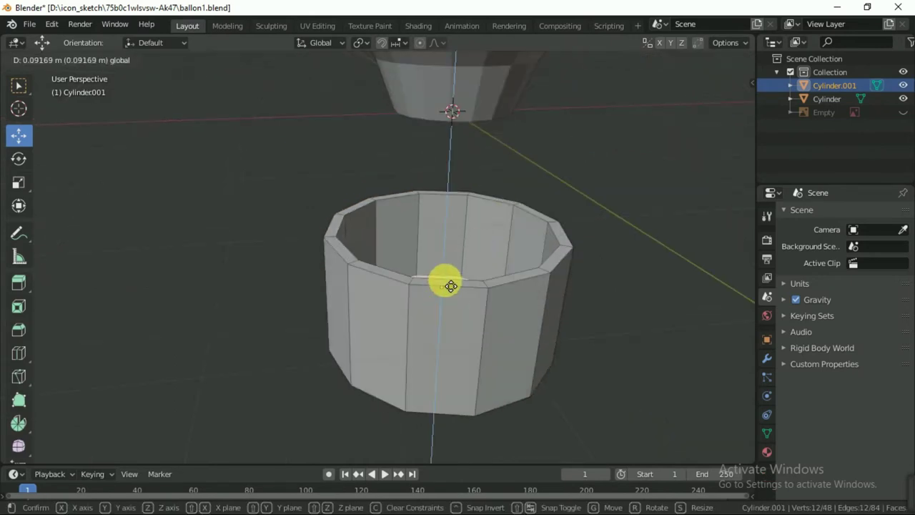
left_click(449, 283)
middle_click_drag(520, 318, 489, 366)
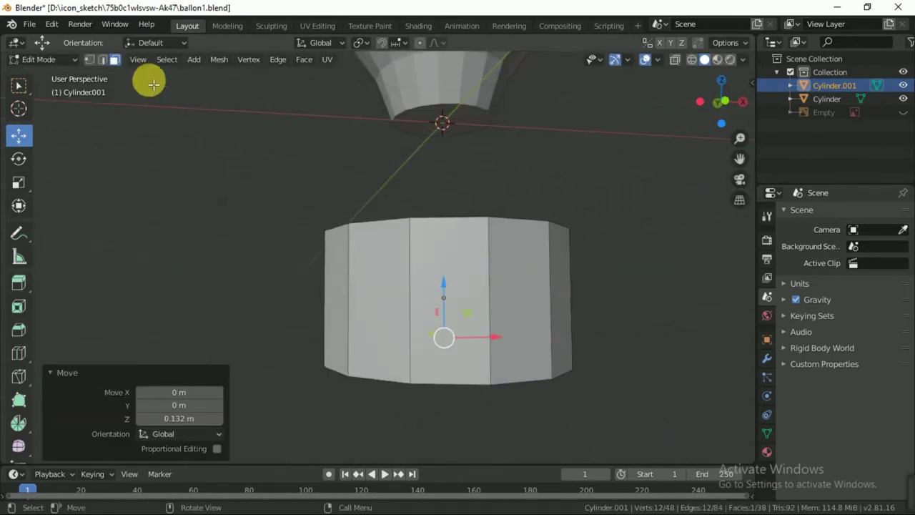
Step: Ring-select the cup's vertical edges in edge mode and bevel them
left_click(104, 61)
middle_click_drag(355, 309, 527, 343)
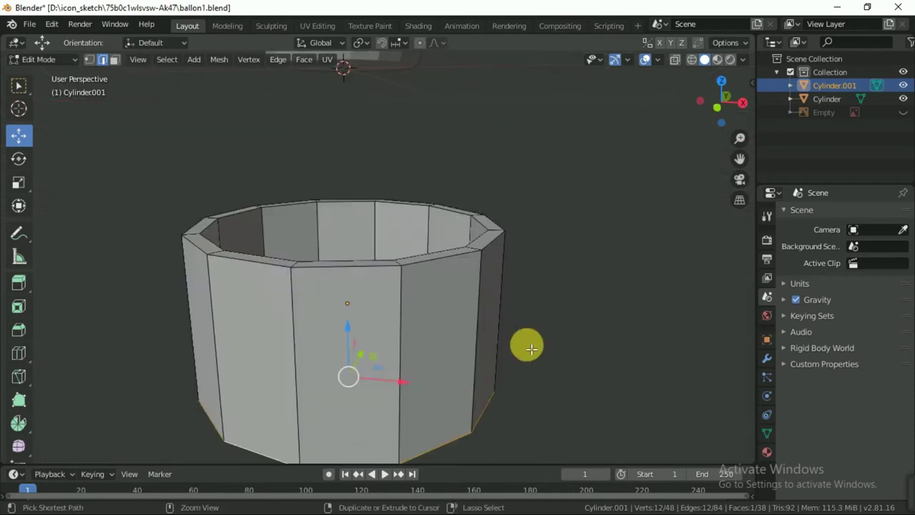
left_click(291, 333, "ctrl+alt")
middle_click_drag(233, 329, 525, 384)
key("ctrl+b")
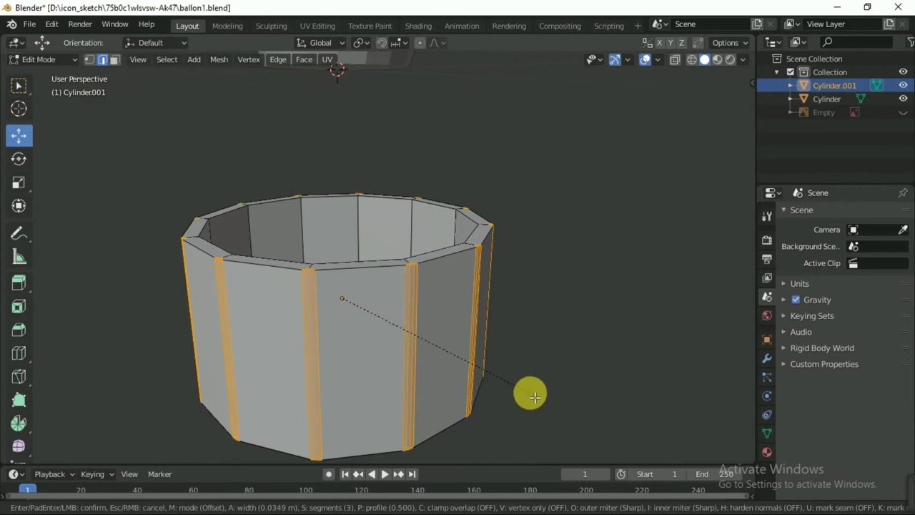
left_click(532, 395)
Step: Bevel the cup's bottom edge loop with 8 segments at 0.154 m width, then exit Edit Mode
mouse_move(529, 390)
middle_mouse_down()
mouse_move(516, 351)
mouse_move(379, 361)
middle_mouse_up()
left_click(378, 360, "alt")
key("ctrl+b")
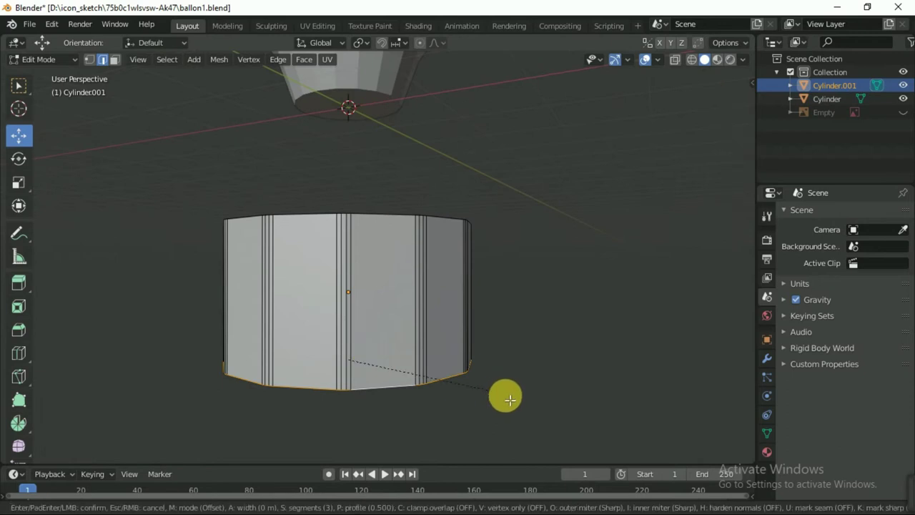
left_click(526, 407)
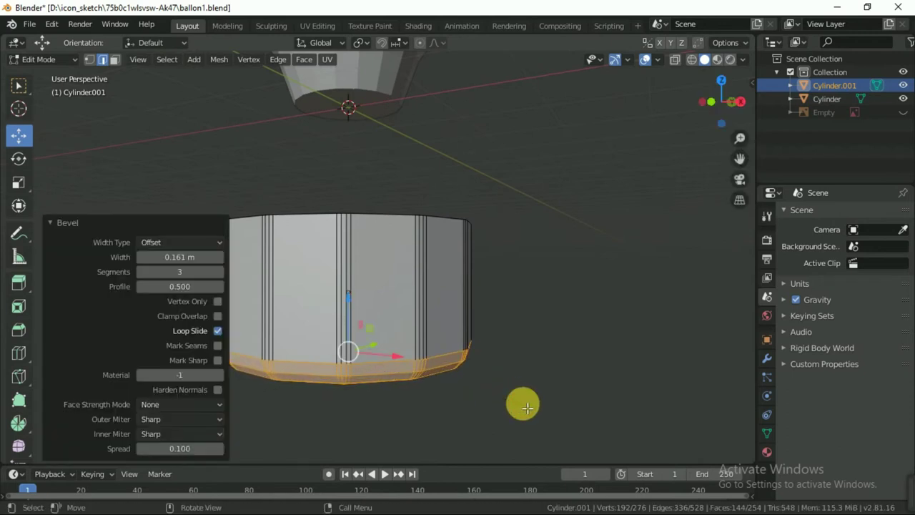
key("Tab")
scroll(523, 403, "down", 3)
left_click(523, 401)
mouse_move(522, 399)
middle_mouse_down()
mouse_move(476, 380)
mouse_move(410, 378)
mouse_move(510, 379)
mouse_move(500, 376)
middle_mouse_up()
Step: Try an extra bevel on the bottom loop, undo it, and return to Object Mode
key("ctrl+z")
key("Tab")
key("ctrl+b")
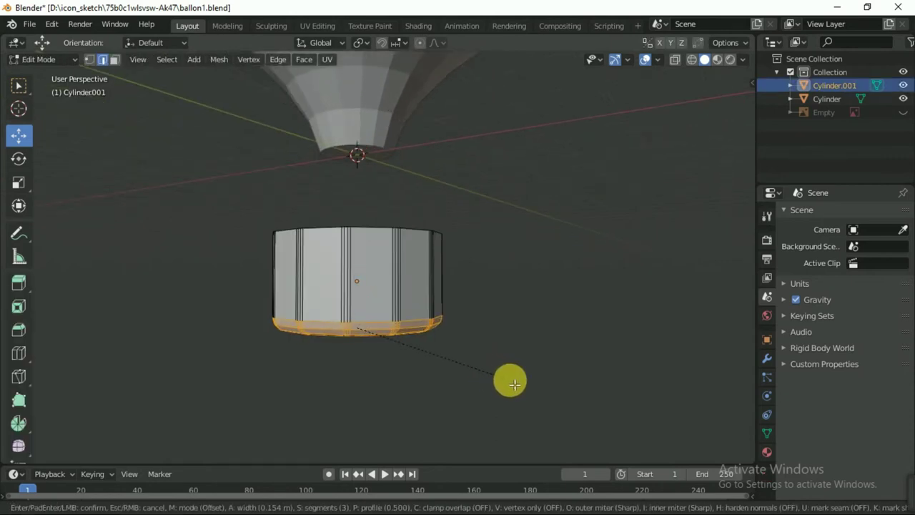
left_click(509, 379)
key("ctrl+z")
key("Tab")
mouse_move(510, 380)
middle_mouse_down()
mouse_move(465, 346)
mouse_move(459, 380)
middle_mouse_up()
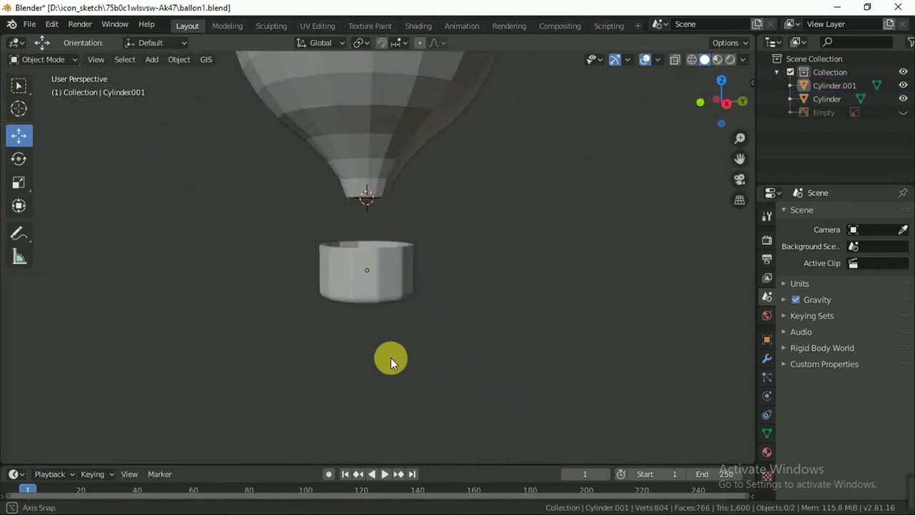
Step: Bevel the cup's inner vertical edges and rim loop, then undo that attempt
scroll(450, 351, "up", 3)
left_click(414, 320)
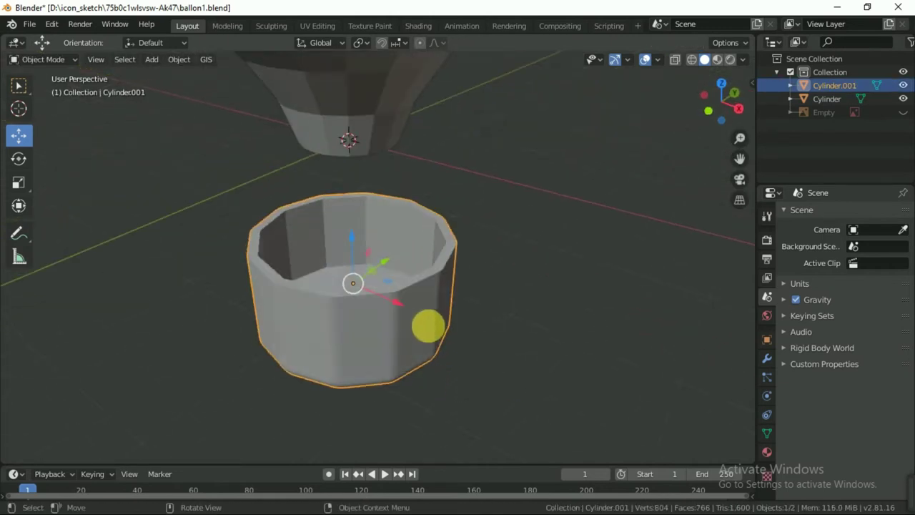
key("Tab")
scroll(426, 223, "up", 3)
mouse_move(336, 222)
middle_mouse_down()
mouse_move(262, 210)
mouse_move(247, 198)
mouse_move(392, 210)
mouse_move(543, 309)
middle_mouse_up()
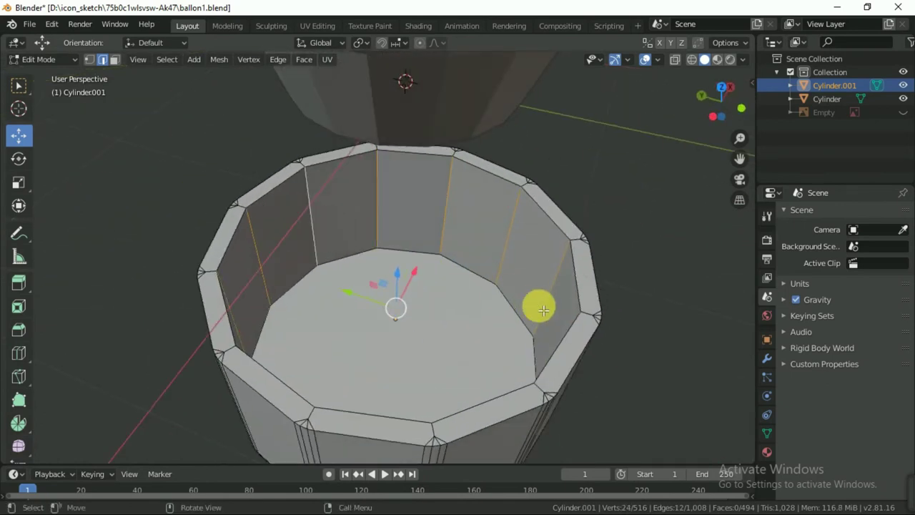
key("ctrl+b")
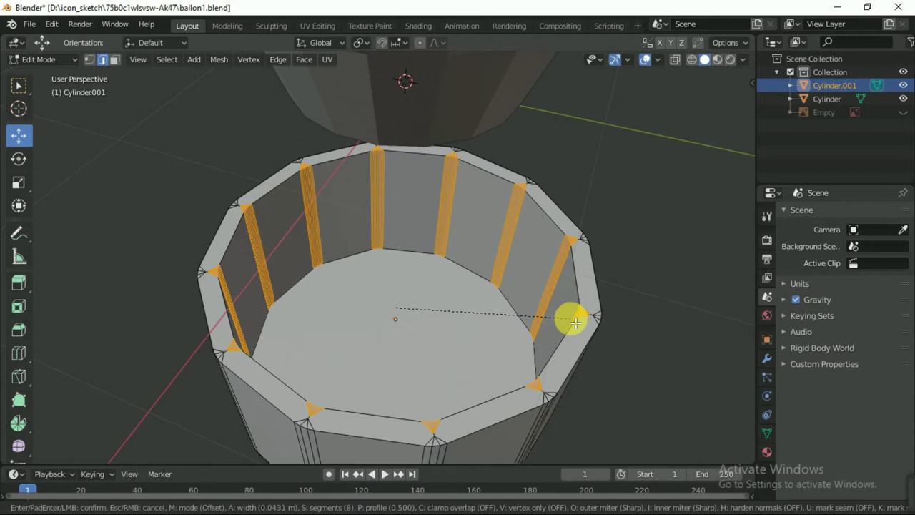
left_click(576, 322)
left_click(584, 289, "alt")
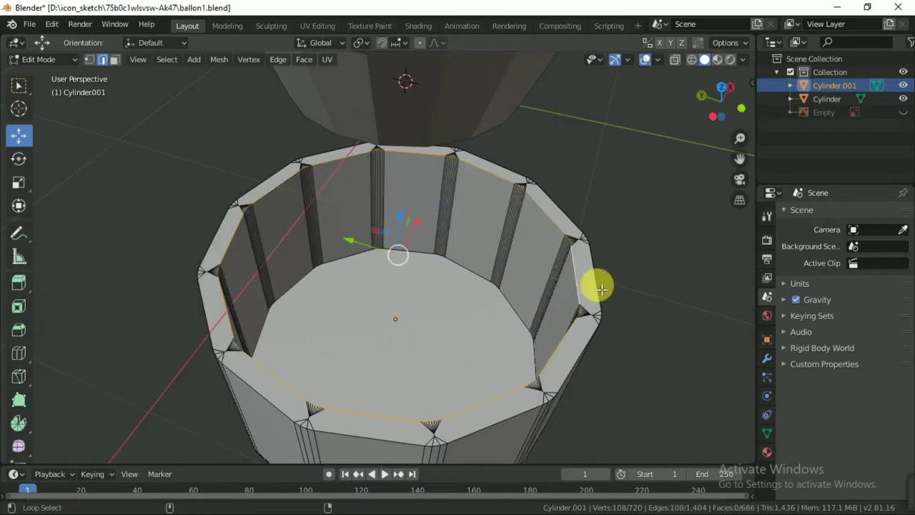
key("ctrl+b")
left_click(671, 374)
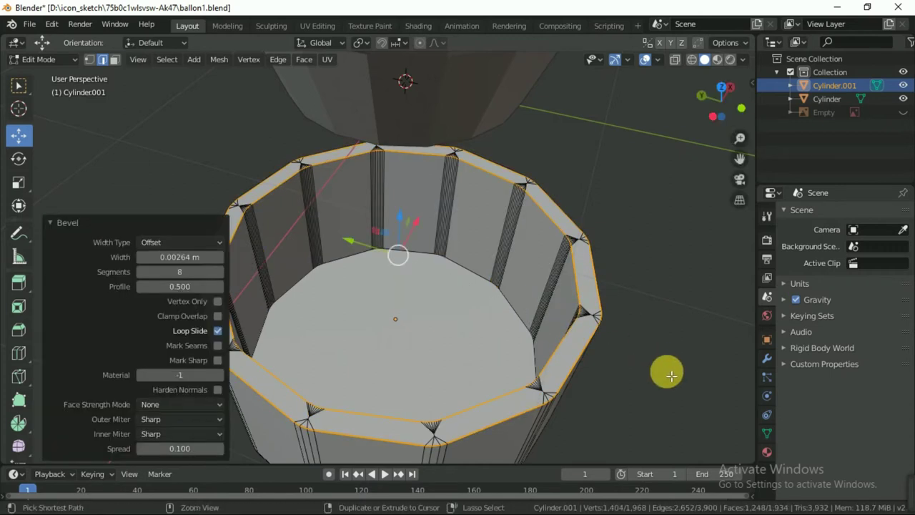
key("ctrl+z")
key("ctrl+z")
key("ctrl+z")
key("ctrl+z")
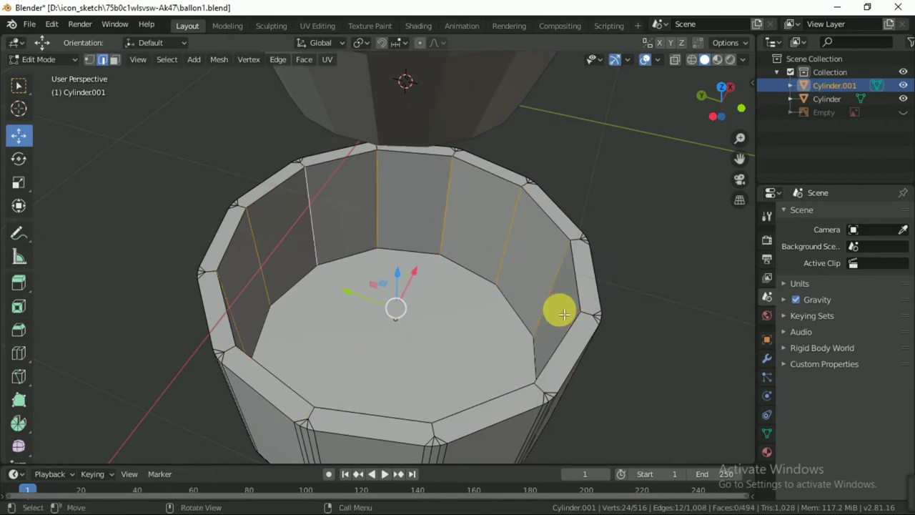
Step: Re-bevel the inner vertical edges 0.0431 m in 3 segments and round the top rim loop
key("ctrl+b")
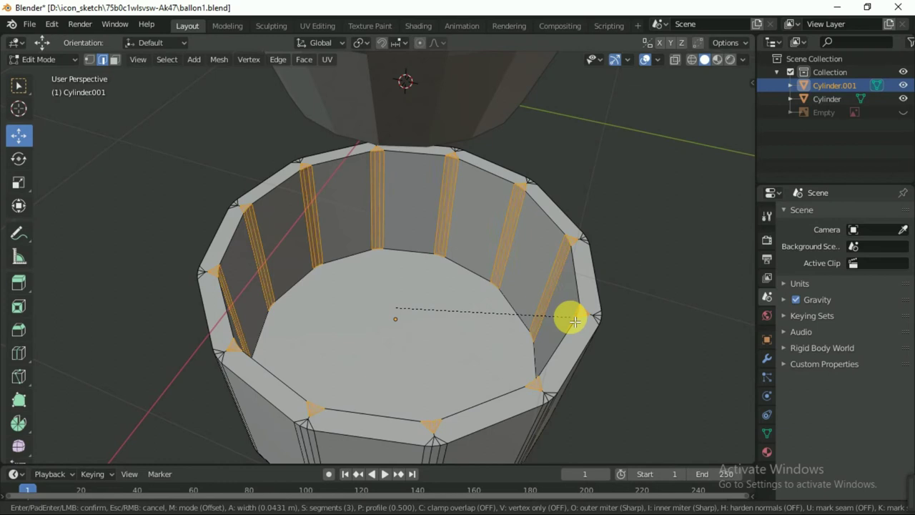
left_click(574, 322)
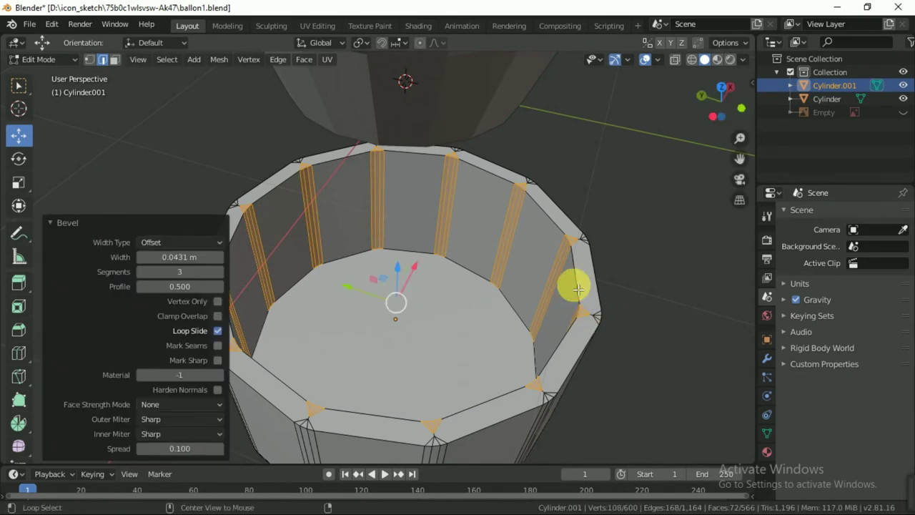
left_click(579, 288, "alt")
key("ctrl+b")
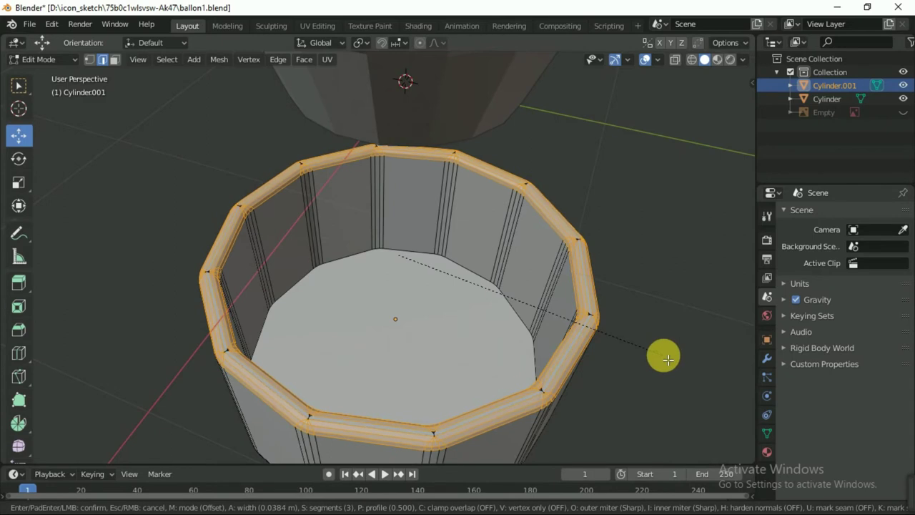
left_click(666, 357)
scroll(614, 361, "down", 5)
key("Tab")
mouse_move(597, 345)
middle_mouse_down()
mouse_move(574, 358)
mouse_move(643, 348)
mouse_move(569, 335)
mouse_move(634, 323)
mouse_move(592, 317)
mouse_move(612, 317)
middle_mouse_up()
scroll(652, 341, "up", 3)
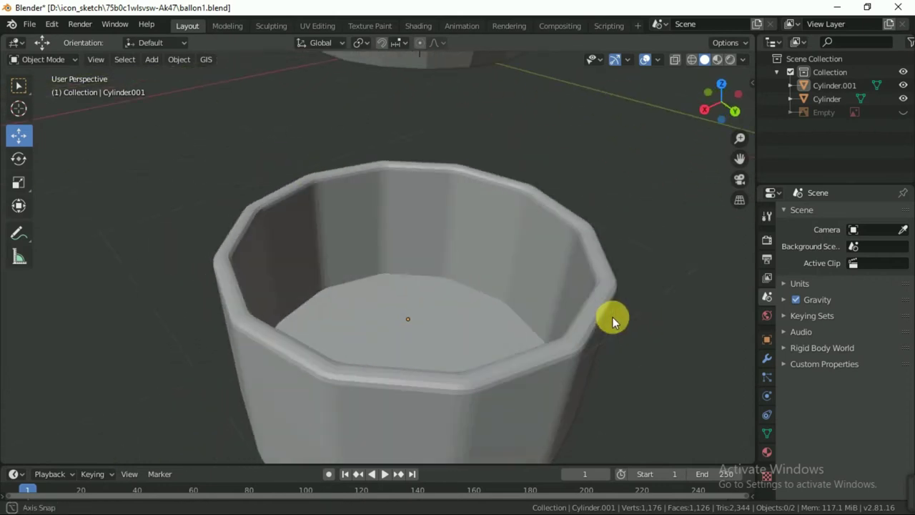
Step: Save ballon1.blend with the finished rounded basket
scroll(612, 317, "down", 3)
middle_click_drag(497, 319, 466, 322)
mouse_move(410, 322)
middle_mouse_down()
mouse_move(356, 305)
mouse_move(430, 269)
mouse_move(491, 276)
mouse_move(465, 290)
mouse_move(503, 290)
mouse_move(489, 298)
middle_mouse_up()
key("ctrl+s")
Step: Check the scene in front view, return to perspective, and bring up the Add menu
scroll(491, 276, "down", 2)
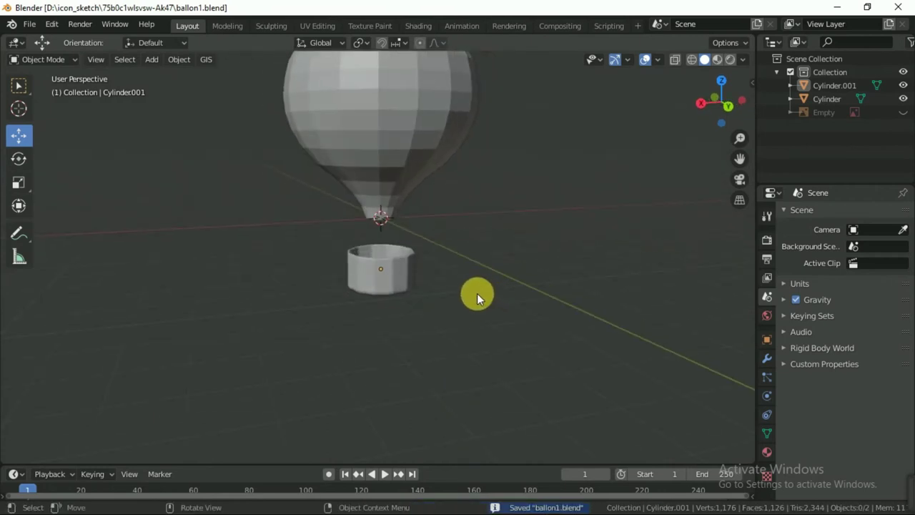
key("KP_1")
scroll(441, 282, "up", 1)
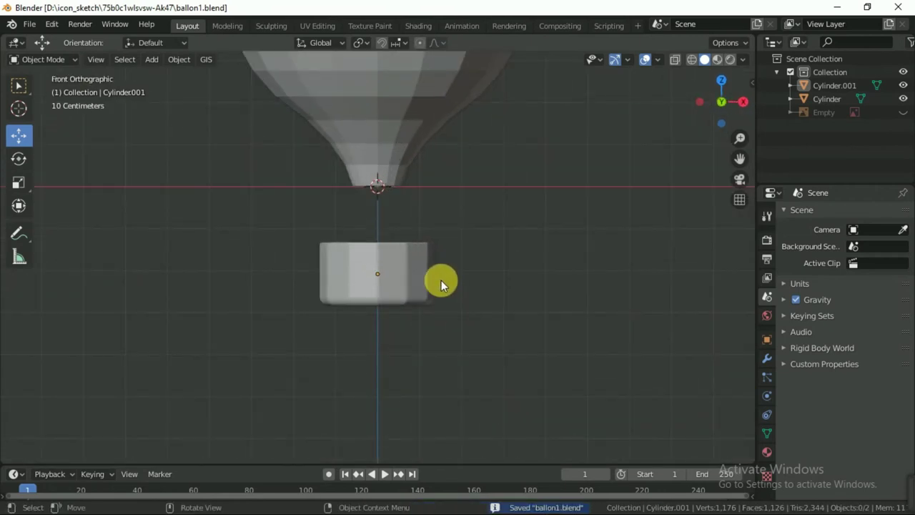
key("KP_5")
mouse_move(441, 274)
middle_mouse_down()
mouse_move(435, 288)
mouse_move(429, 278)
middle_mouse_up()
scroll(429, 278, "up", 1)
key("shift+a")
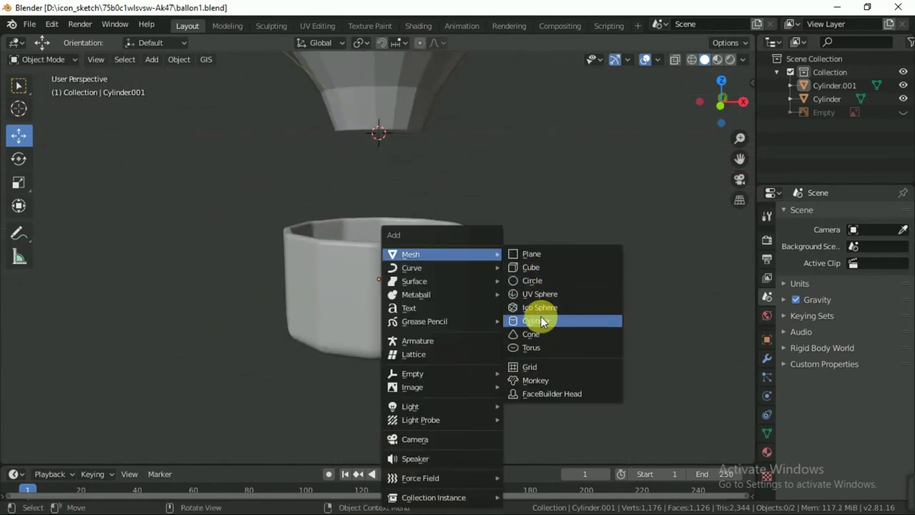
Step: Add a new cylinder and flatten it along Z into a thin disc
left_click(526, 321)
key("KP_1")
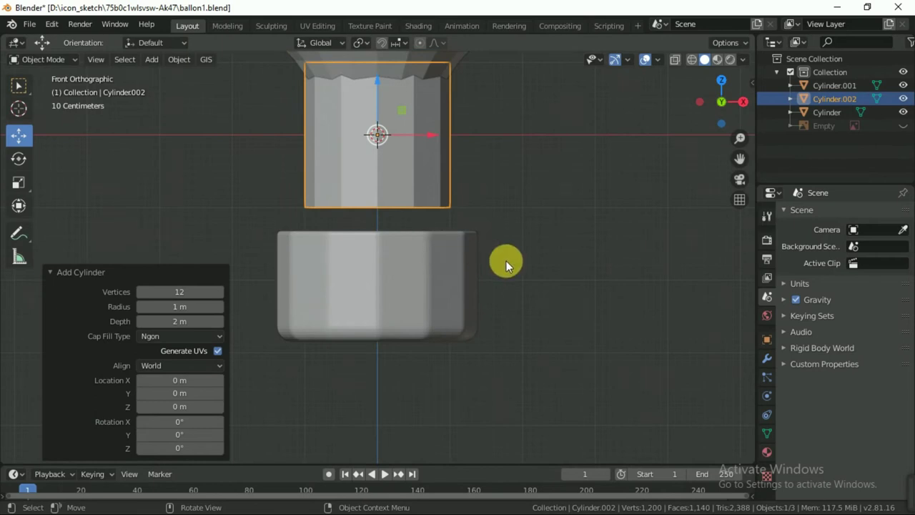
key("Tab")
key("s")
key("z")
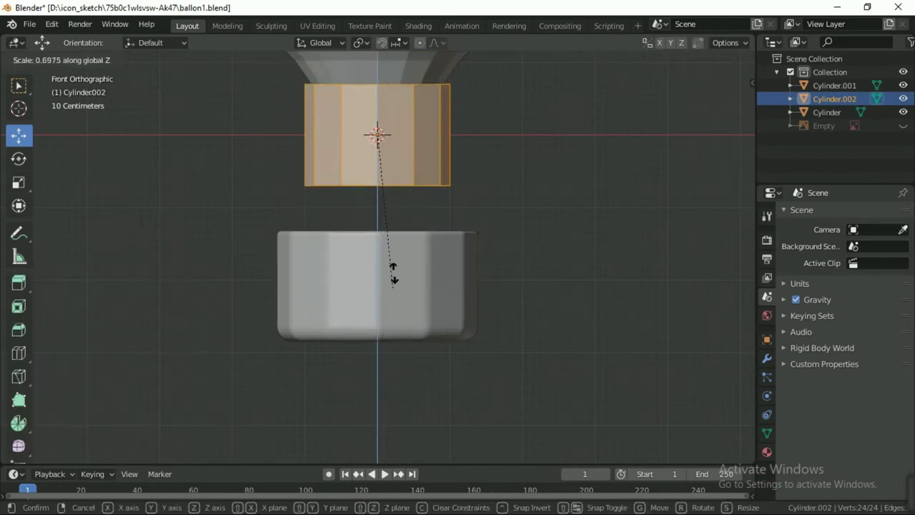
left_click(390, 145)
Step: Lower the disc 0.231 m along Z to sit between balloon and basket
key("Tab")
key("g")
key("z")
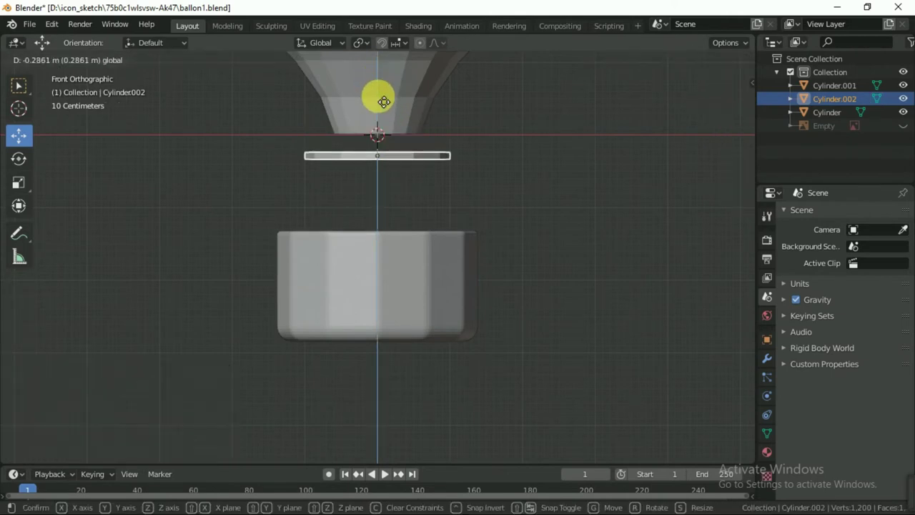
left_click(379, 90)
mouse_move(489, 174)
middle_mouse_down()
mouse_move(472, 231)
mouse_move(480, 180)
middle_mouse_up()
Step: Hide the balloon object and view the disc straight from above
key("Tab")
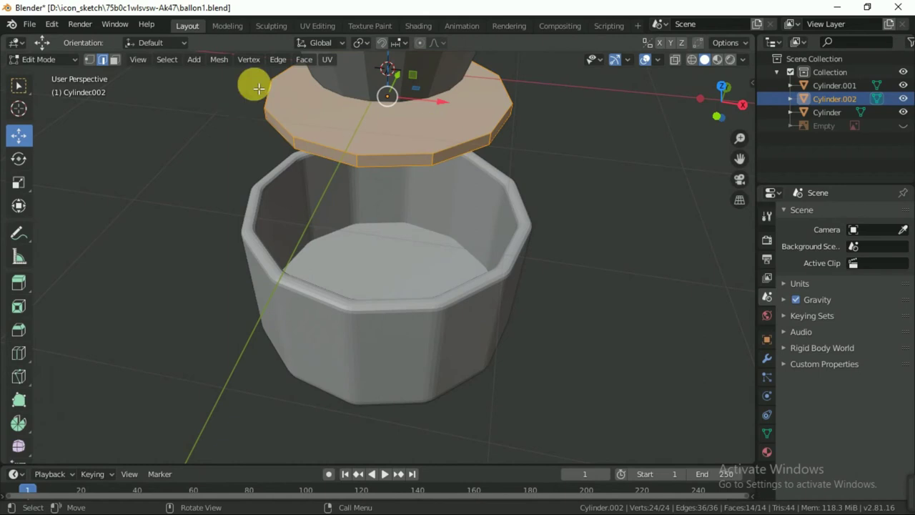
left_click(903, 85)
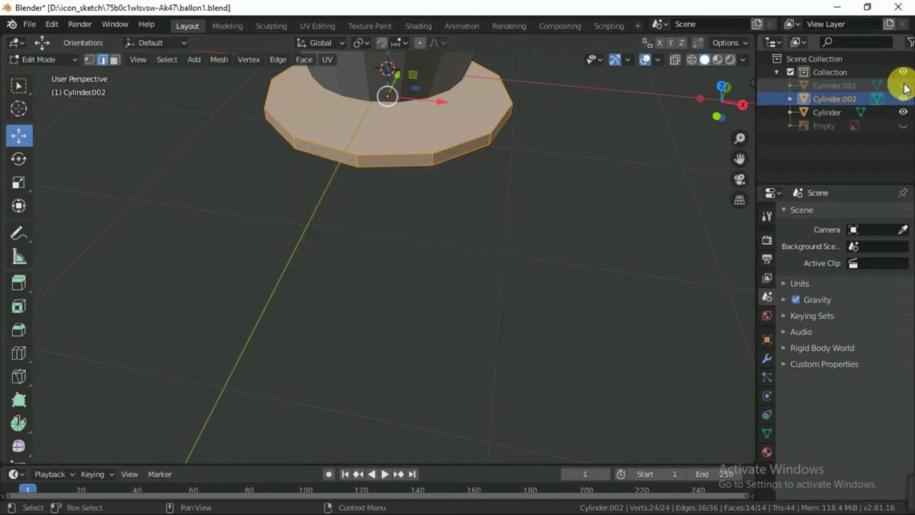
left_click(903, 85)
left_click(903, 112)
key("KP_7")
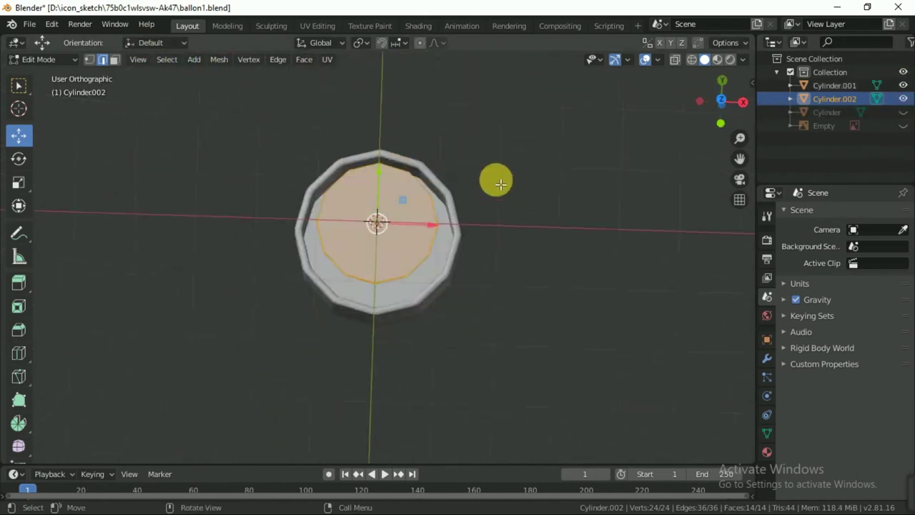
scroll(484, 240, "up", 3)
left_click(115, 59)
key("Tab")
key("Tab")
Step: Select the disc's top face and inset it by 0.138 m
left_click(379, 219)
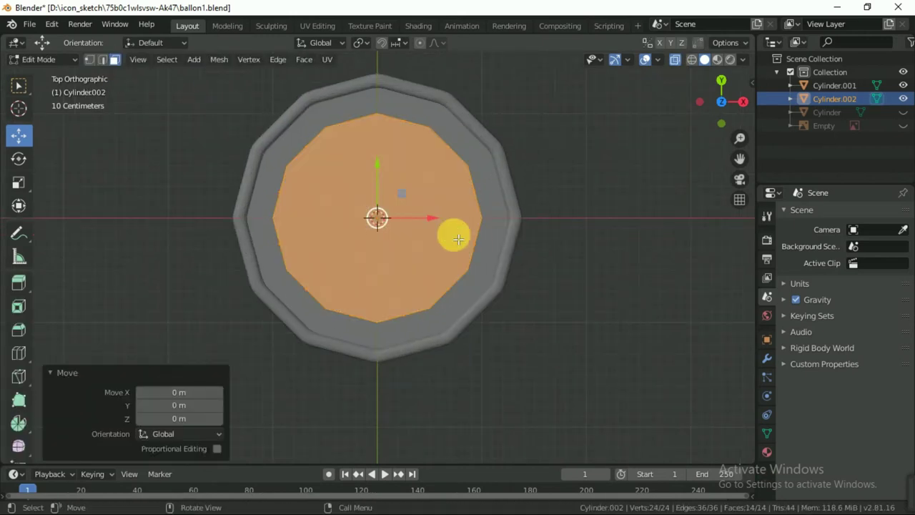
left_click(451, 238)
left_click(379, 210)
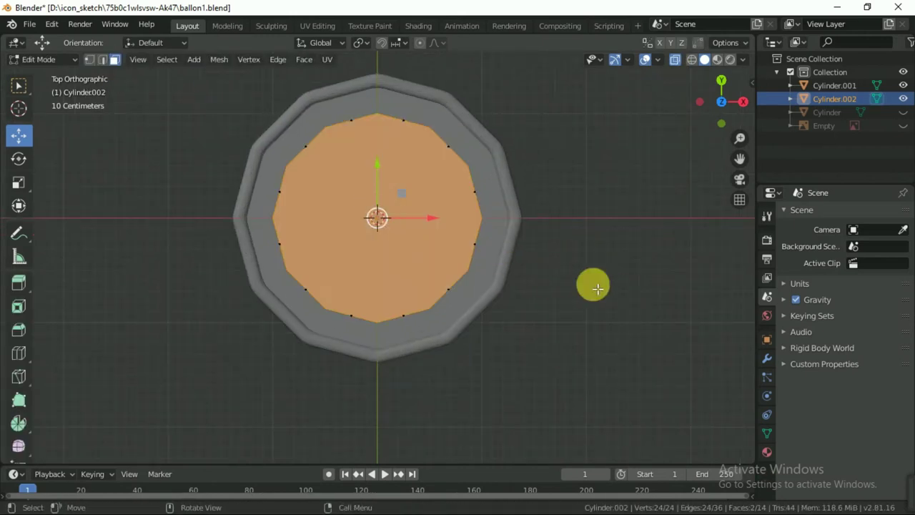
key("i")
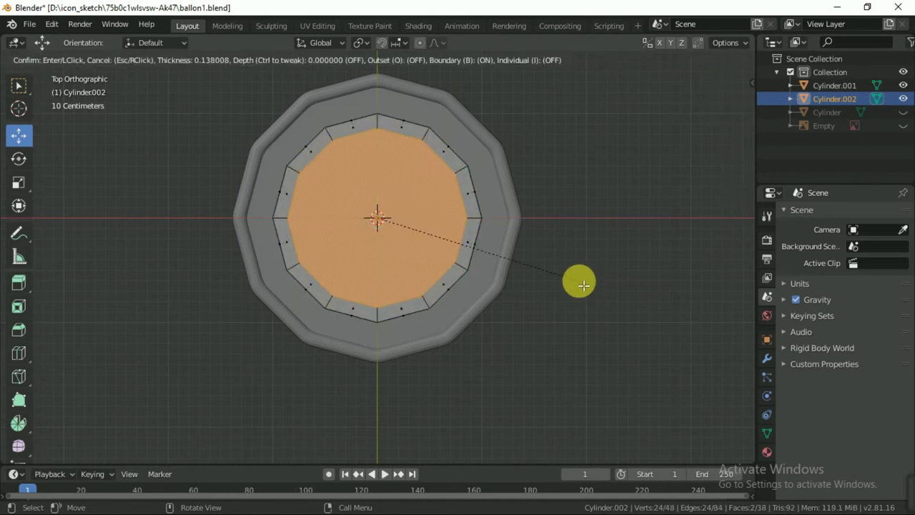
left_click(584, 285)
Step: Bridge the inset faces to open the ring's centre, then return to Object Mode
middle_click_drag(502, 286, 505, 220)
right_click(441, 166)
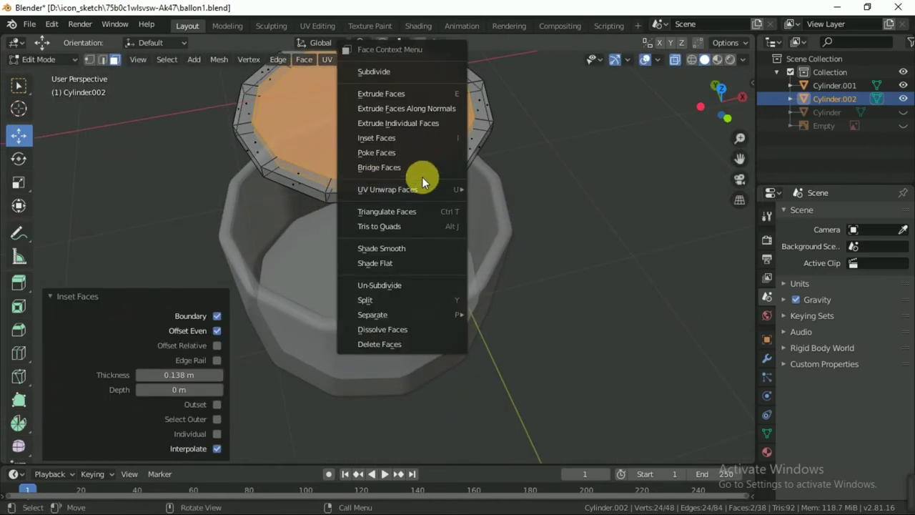
left_click(379, 167)
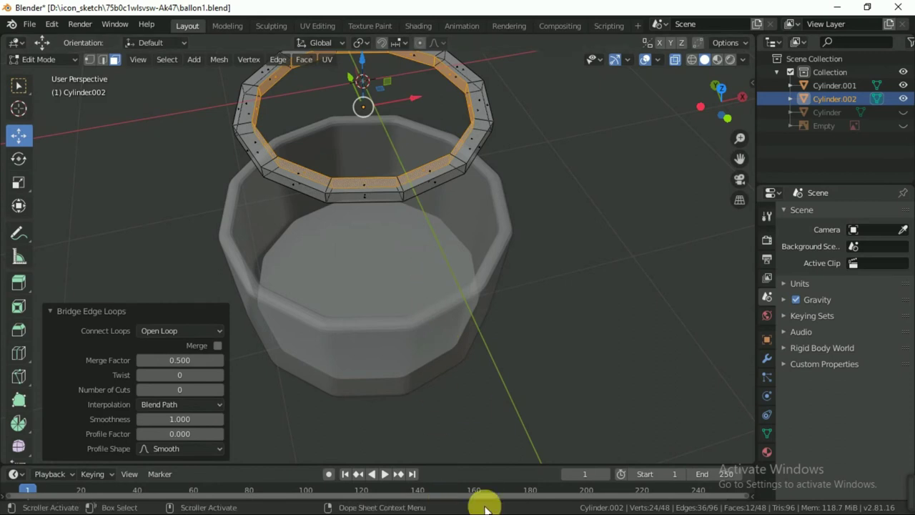
scroll(562, 276, "down", 4)
mouse_move(561, 277)
middle_mouse_down()
mouse_move(547, 248)
mouse_move(554, 216)
middle_mouse_up()
key("Tab")
scroll(549, 248, "up", 2)
Step: Deselect the ring and turn X-ray off, orbiting to look inside the solid basket
left_click(549, 248)
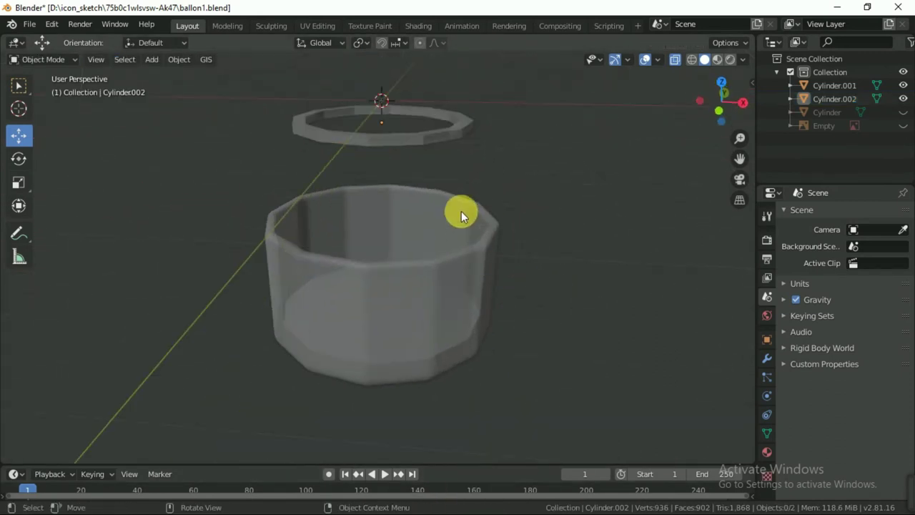
left_click(672, 57)
mouse_move(598, 296)
middle_mouse_down()
mouse_move(459, 330)
mouse_move(524, 347)
mouse_move(520, 332)
mouse_move(504, 341)
mouse_move(515, 322)
middle_mouse_up()
scroll(538, 346, "up", 2)
scroll(510, 343, "down", 3)
scroll(520, 333, "down", 2)
scroll(492, 337, "up", 2)
Step: Switch through front orthographic to the Top Orthographic view (numpad 7)
mouse_move(403, 340)
middle_mouse_down()
mouse_move(570, 331)
mouse_move(342, 316)
mouse_move(407, 313)
mouse_move(378, 328)
mouse_move(379, 346)
middle_mouse_up()
key("KP_5")
key("KP_1")
key("KP_1")
key("KP_7")
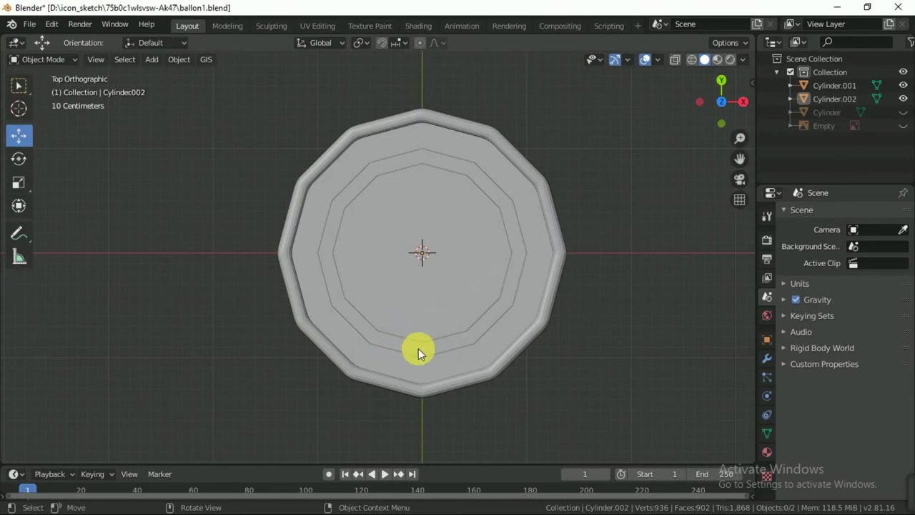
Step: Rotate the basket (Cylinder.001) and ring (Cylinder.002) each -15° about Z
left_click(552, 253)
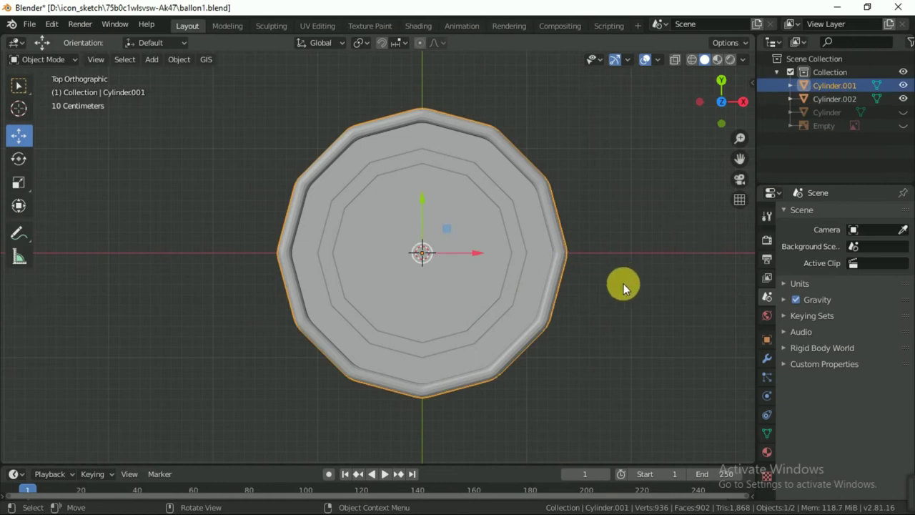
left_click(767, 339)
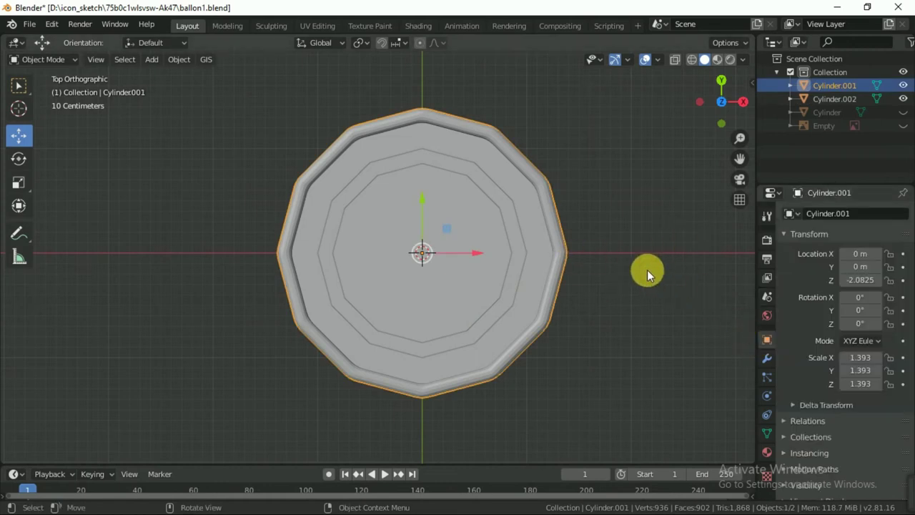
key("r")
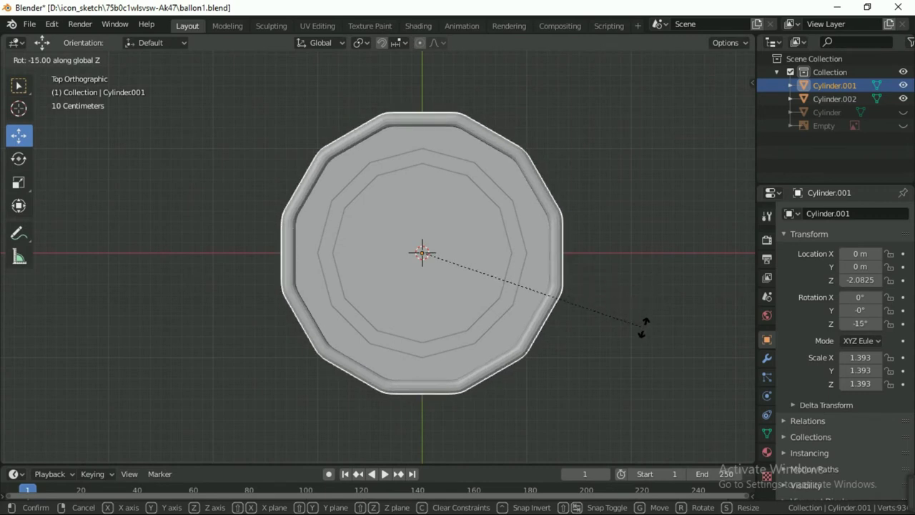
key("Return")
left_click(508, 298)
left_click(508, 308)
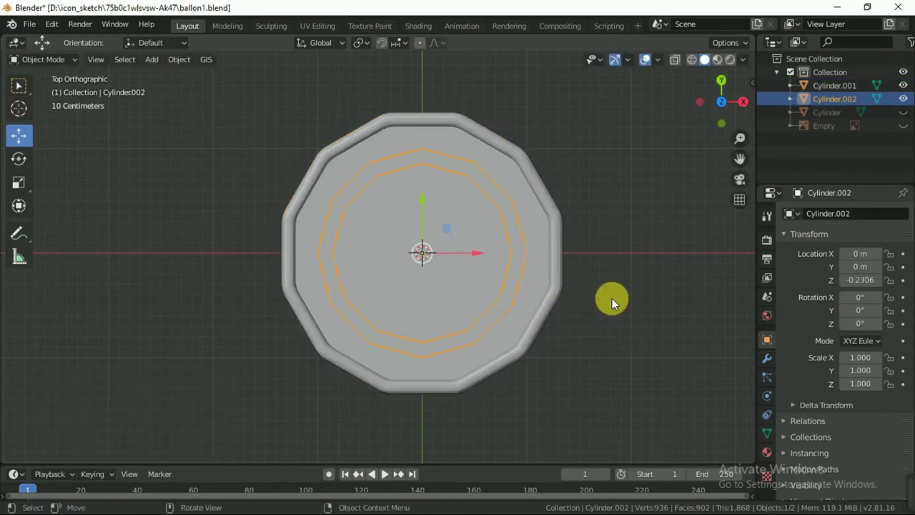
key("r")
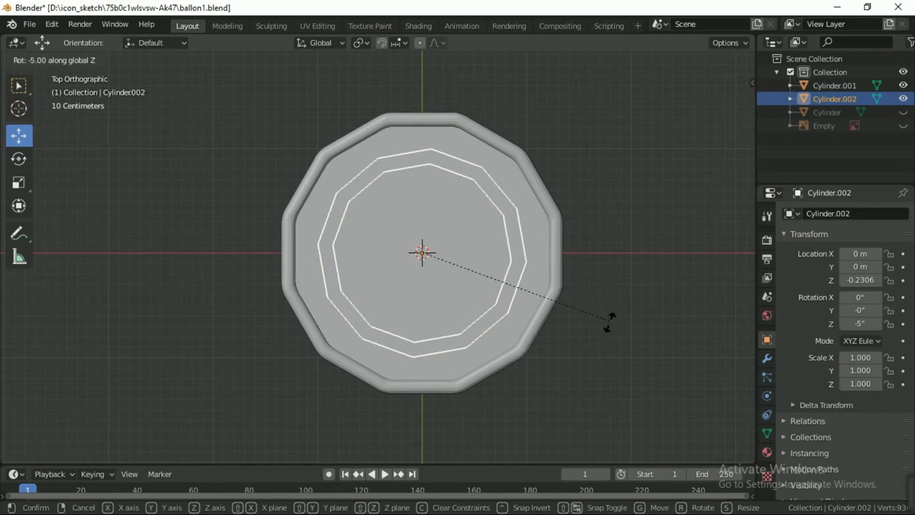
left_click(596, 350)
left_click(596, 348)
Step: Save ballon1.blend, viewing the model from the front
mouse_move(587, 357)
middle_mouse_down()
mouse_move(507, 276)
mouse_move(507, 324)
middle_mouse_up()
key("KP_1")
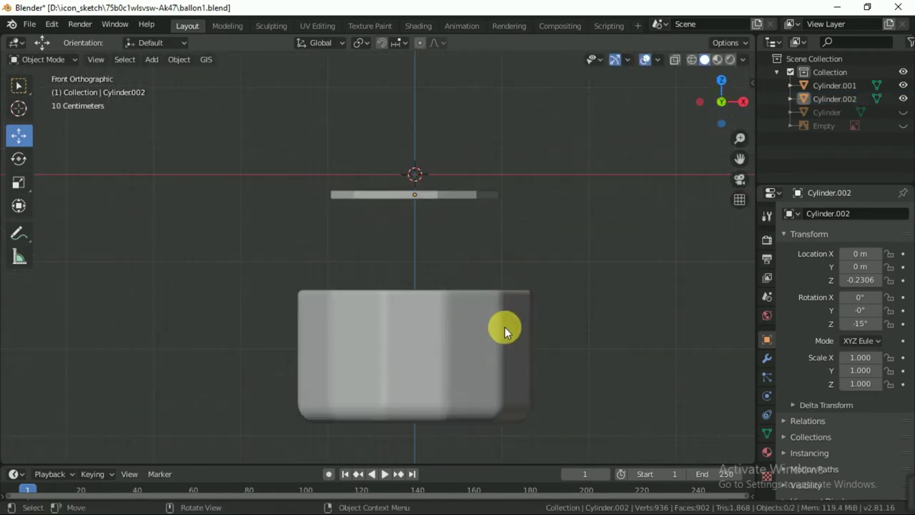
scroll(524, 248, "up", 2)
key("ctrl+s")
scroll(515, 257, "down", 3)
scroll(493, 268, "up", 2)
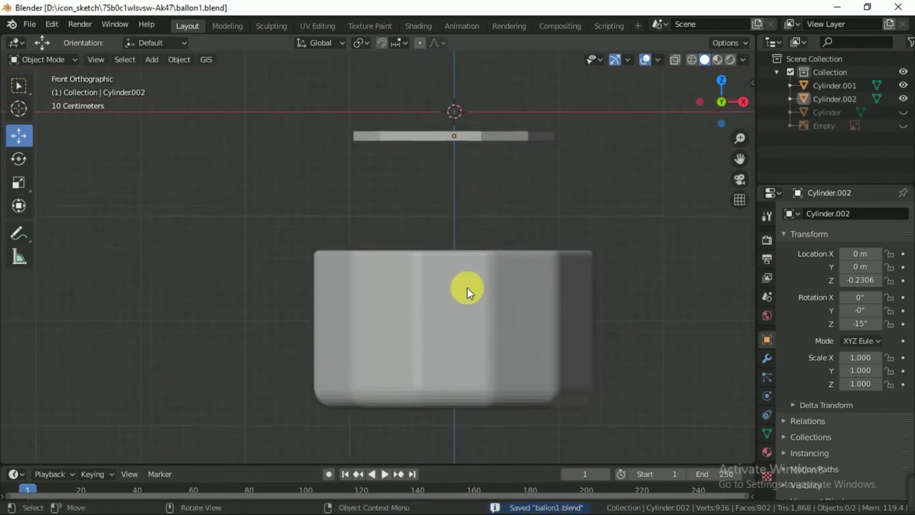
middle_click_drag(411, 286, 429, 282, "shift")
Step: Add a plane and stand it upright, rotated 90° about X and 90° about Z
key("shift+a")
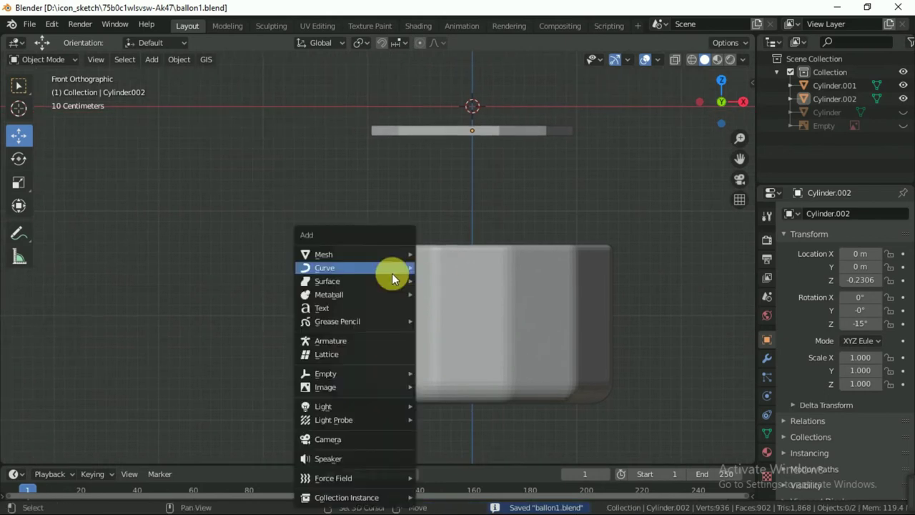
left_click(443, 254)
scroll(465, 246, "down", 1)
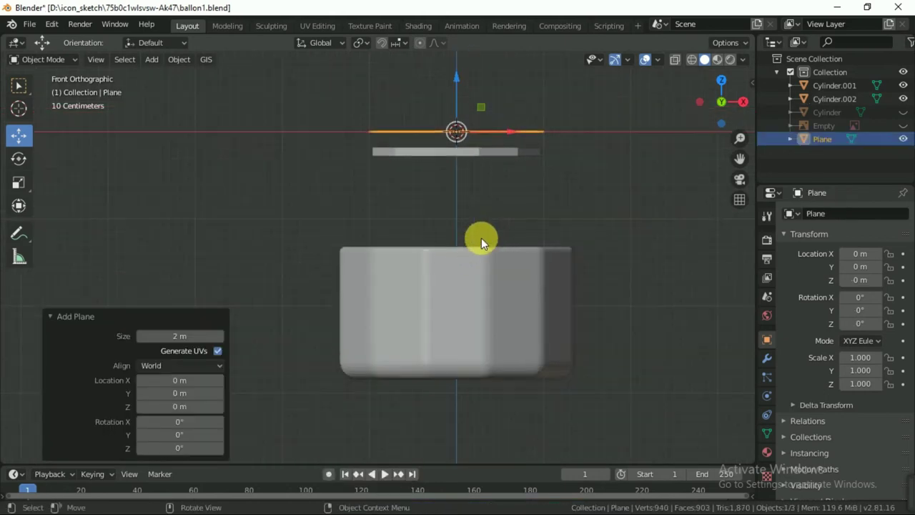
type("rx")
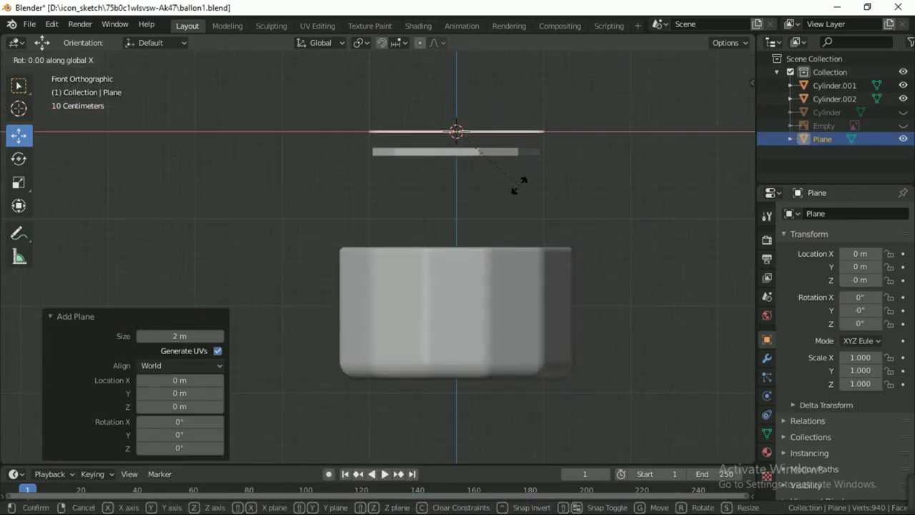
type("90")
key("Return")
type("rz90")
key("Return")
Step: Move the plane -1.28 along X and -1.42 along Z beside the basket edge
left_click_drag(513, 131, 402, 167)
key("ctrl+KP_3")
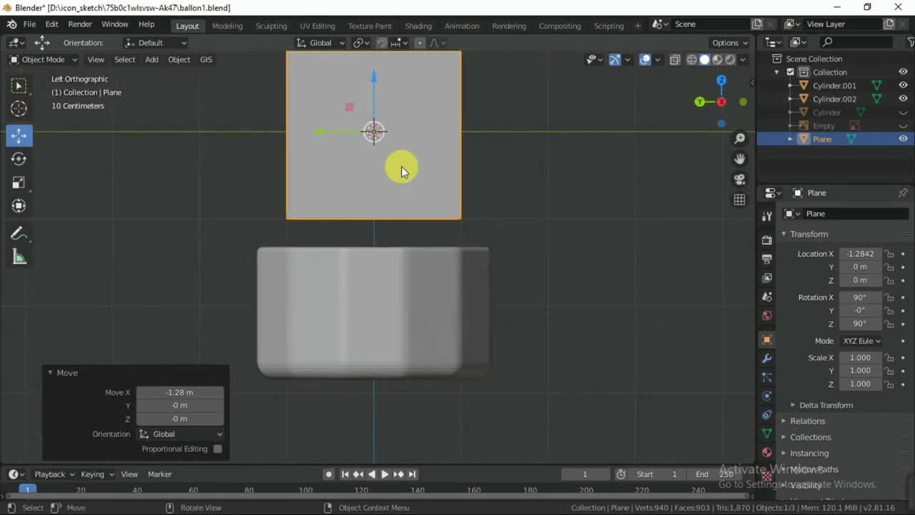
left_click_drag(371, 85, 418, 208)
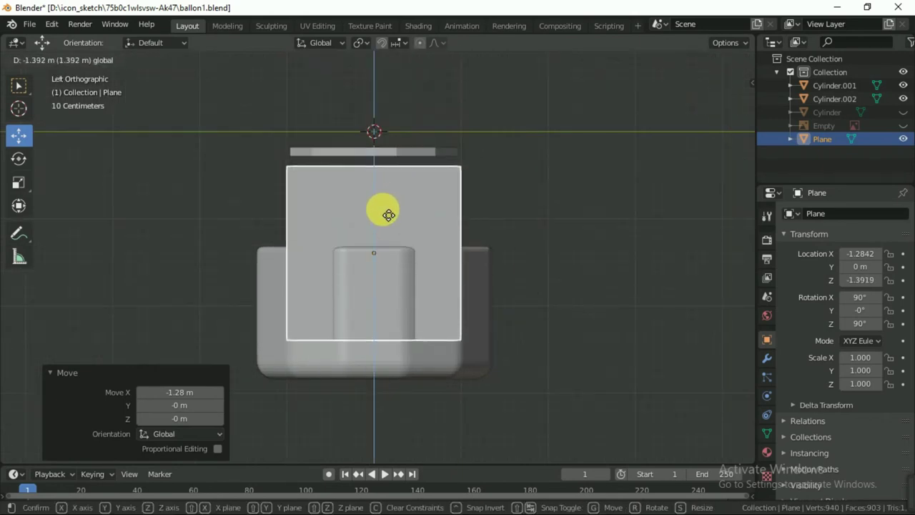
scroll(443, 214, "up", 2)
Step: In Edit Mode, scale the plane's face to 0.683, then 0.348 along Y into a strip
key("Tab")
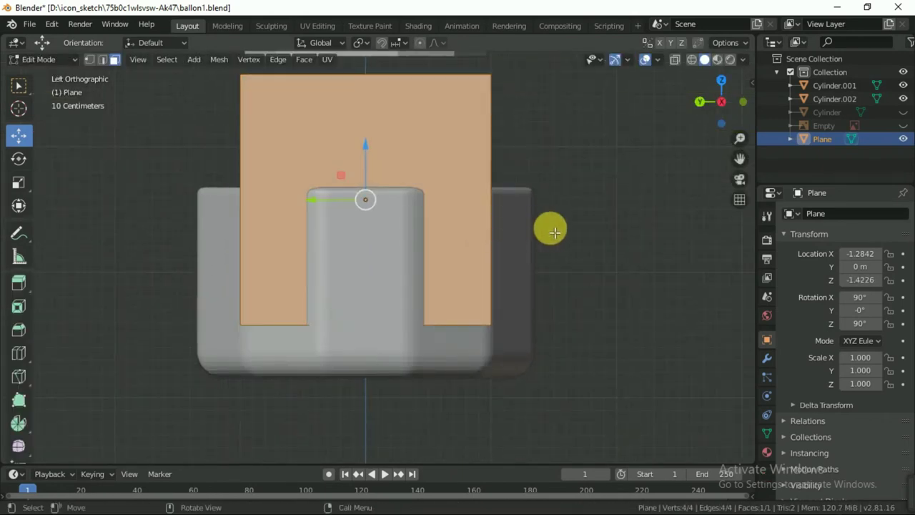
key("s")
left_click(493, 219)
key("s")
key("y")
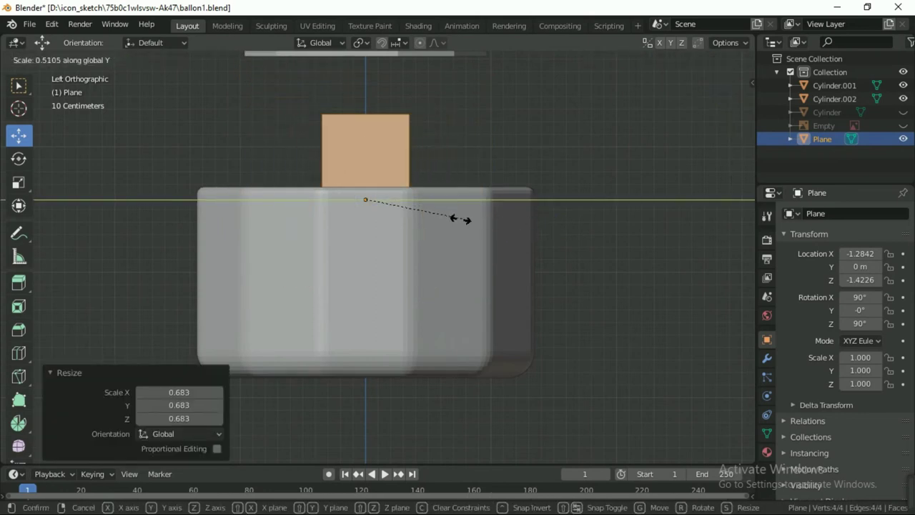
left_click(431, 216)
scroll(428, 215, "down", 3)
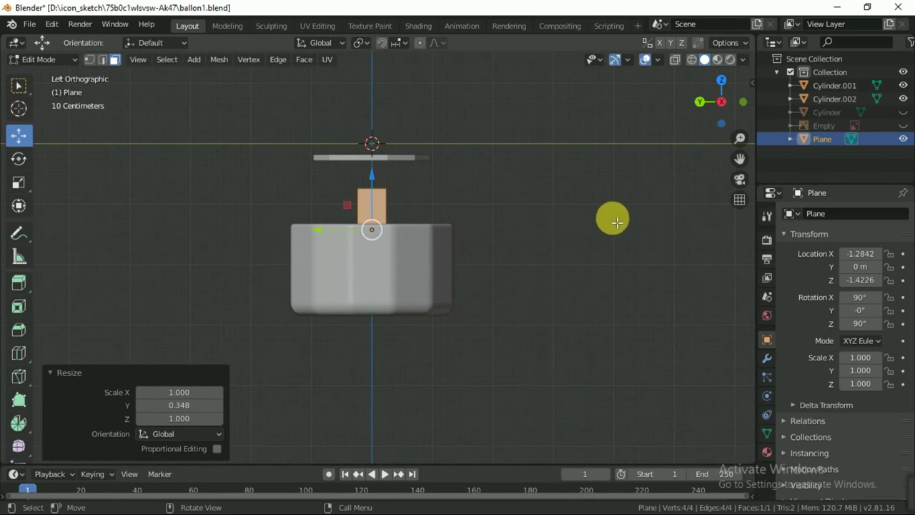
left_click(586, 227)
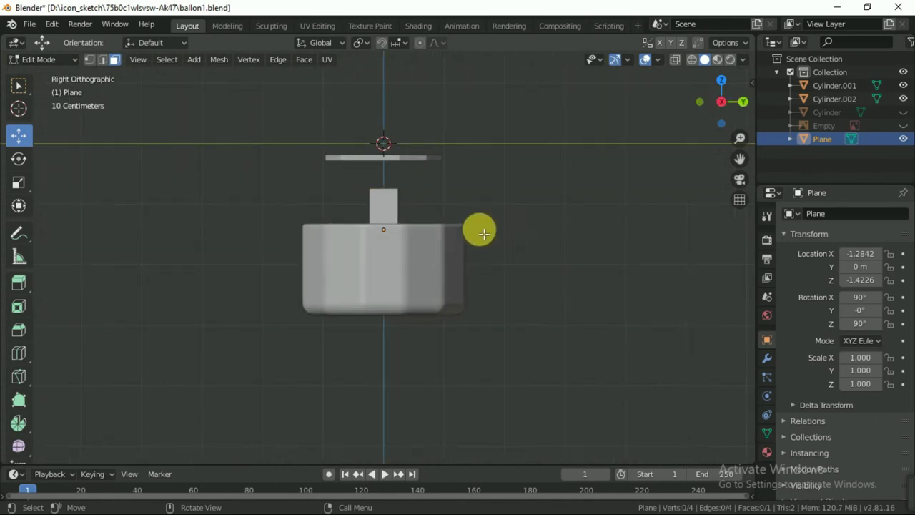
middle_click_drag(540, 230, 437, 231)
scroll(393, 235, "up", 3)
Step: Move the strip -0.12 m along X
key("Tab")
scroll(398, 220, "up", 1)
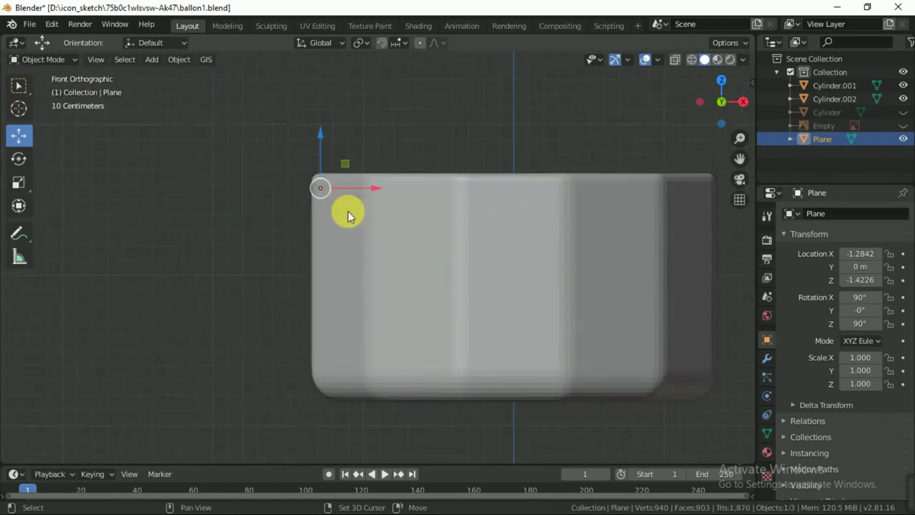
middle_click_drag(350, 213, 391, 193, "shift")
key("g")
key("x")
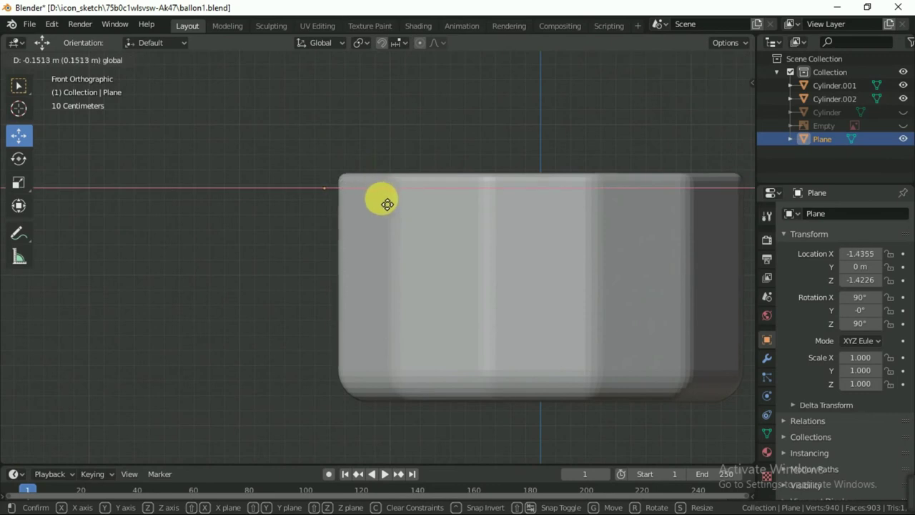
left_click(386, 204)
scroll(380, 204, "down", 1)
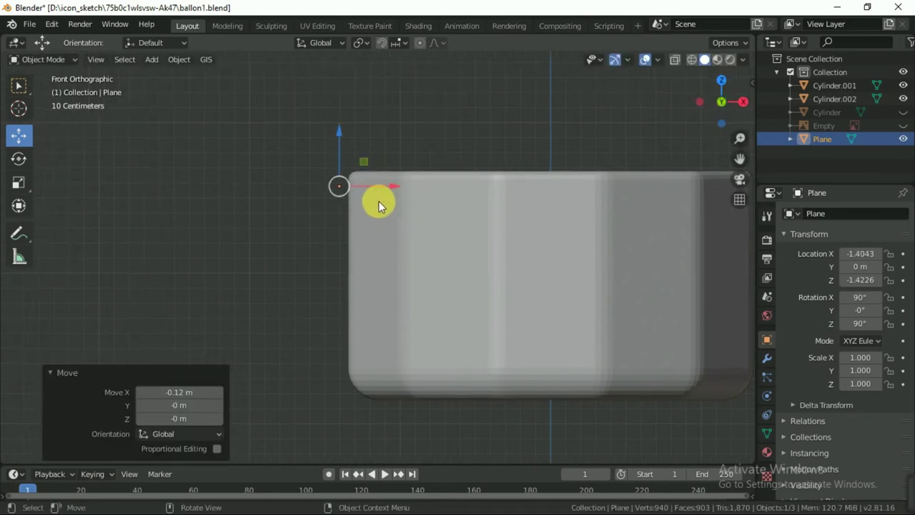
scroll(363, 217, "down", 1)
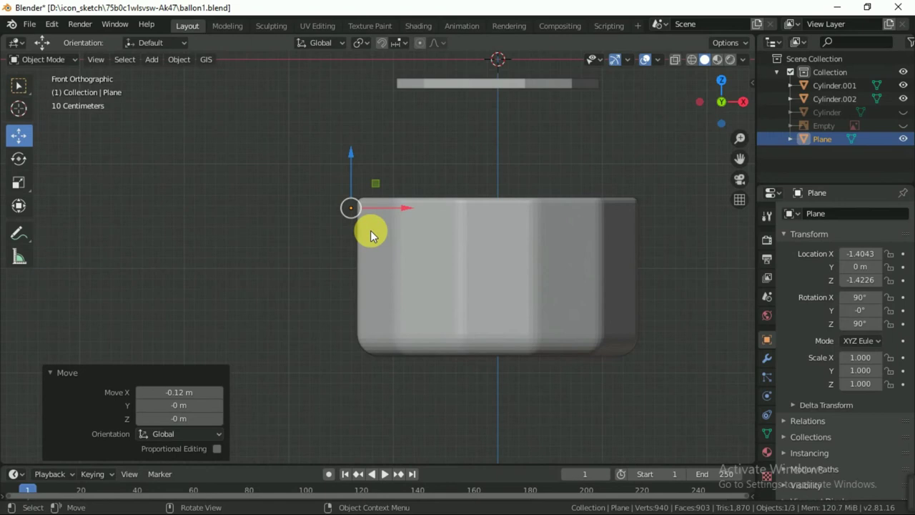
key("ctrl+KP_3")
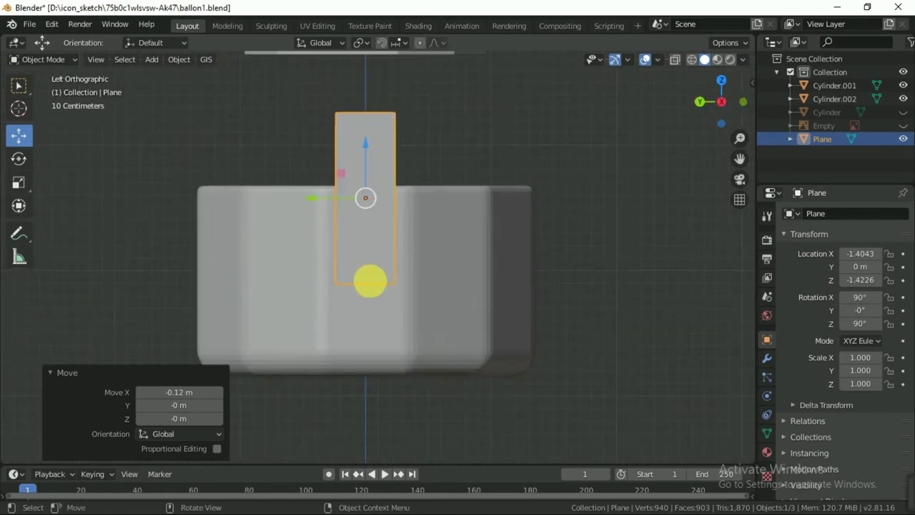
Step: In Edit Mode, lower the strip's bottom edge
key("Tab")
key("a")
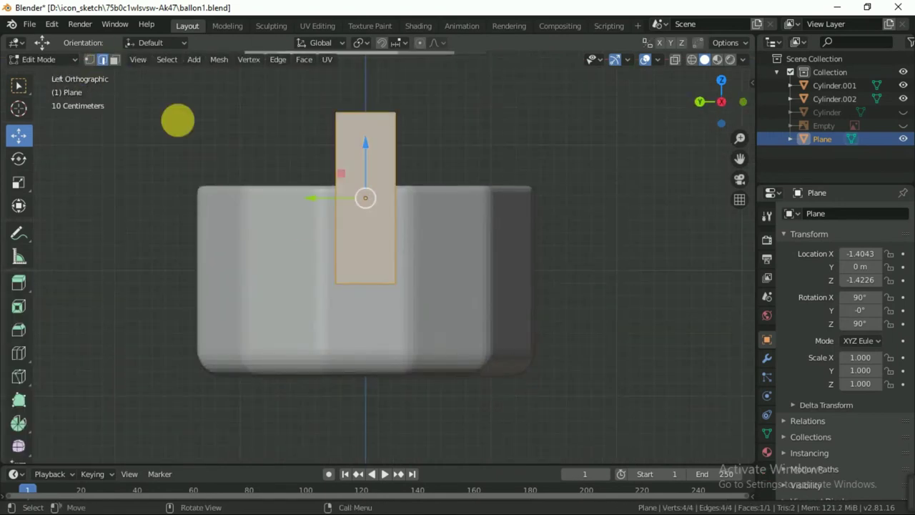
left_click(357, 284)
key("g")
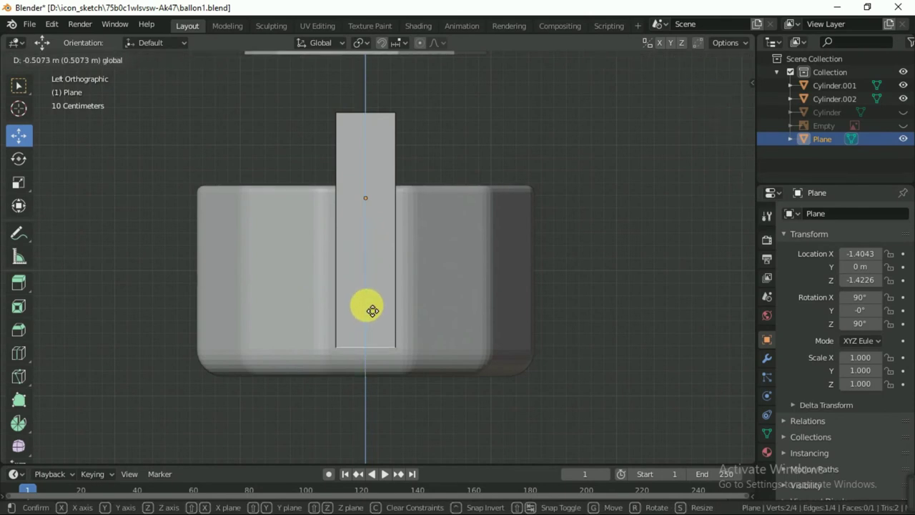
left_click(373, 308)
middle_click_drag(586, 292, 417, 295)
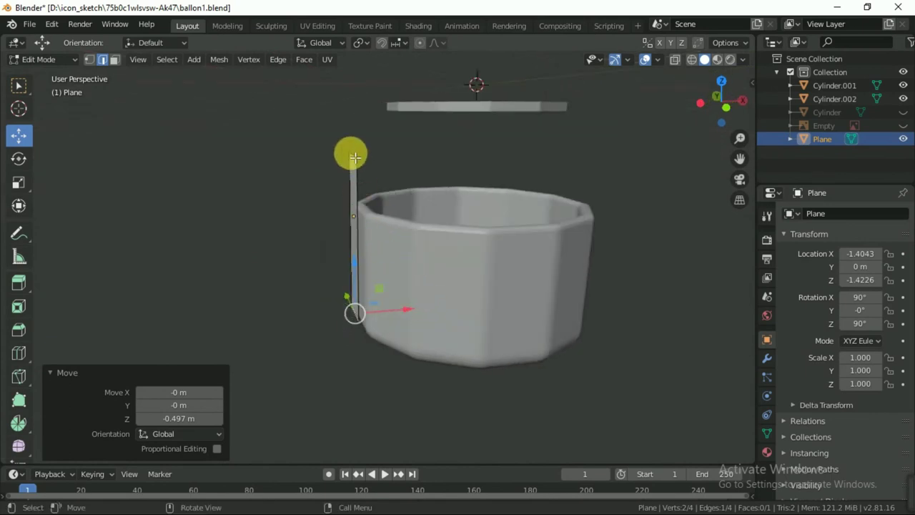
Step: Extrude the top edge diagonally up to the ring, then 0.241 m horizontally along X
left_click(352, 153)
key("KP_1")
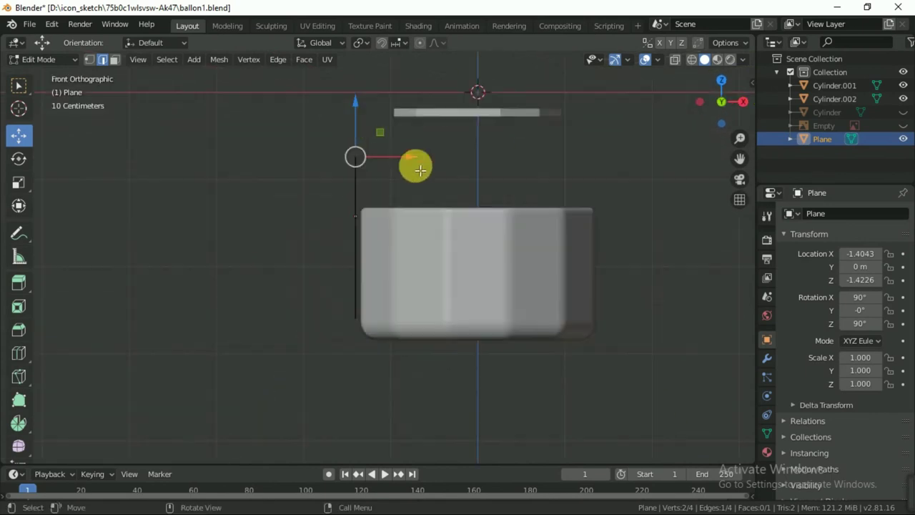
scroll(419, 169, "up", 1)
scroll(392, 262, "up", 2)
scroll(367, 250, "up", 1)
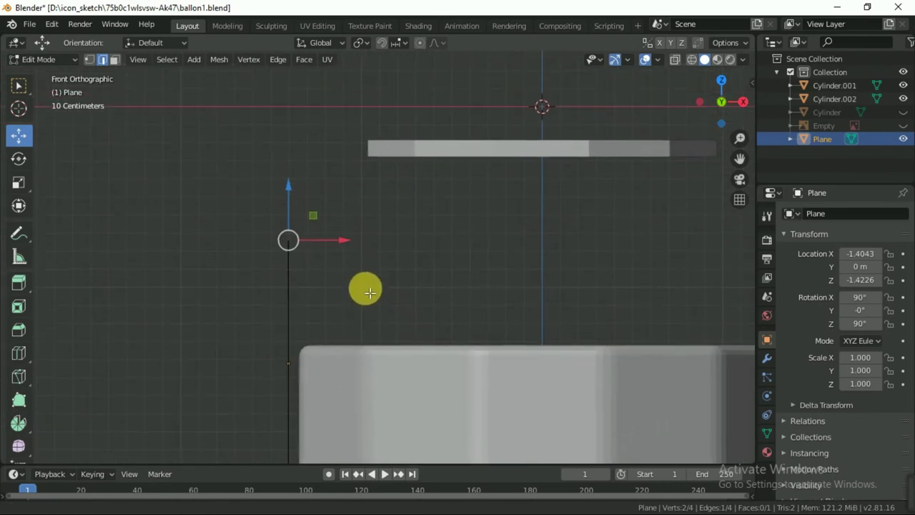
key("e")
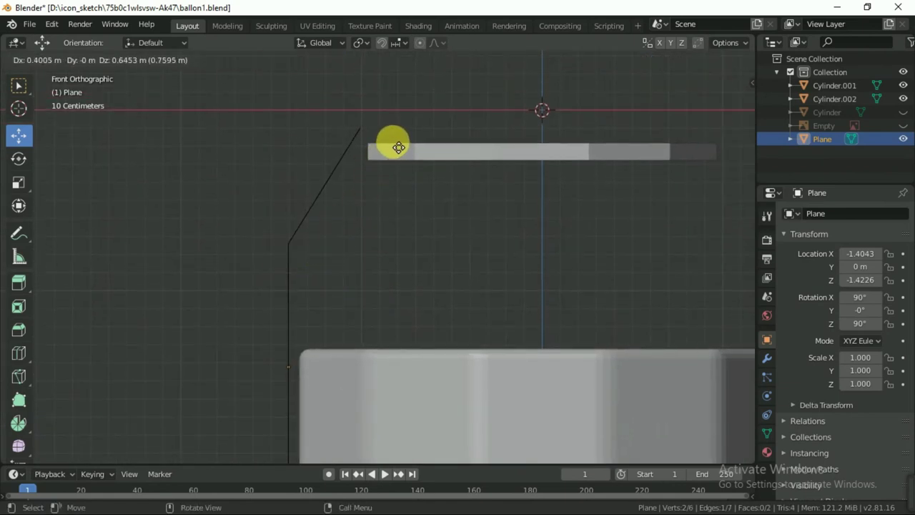
left_click(398, 148)
key("e")
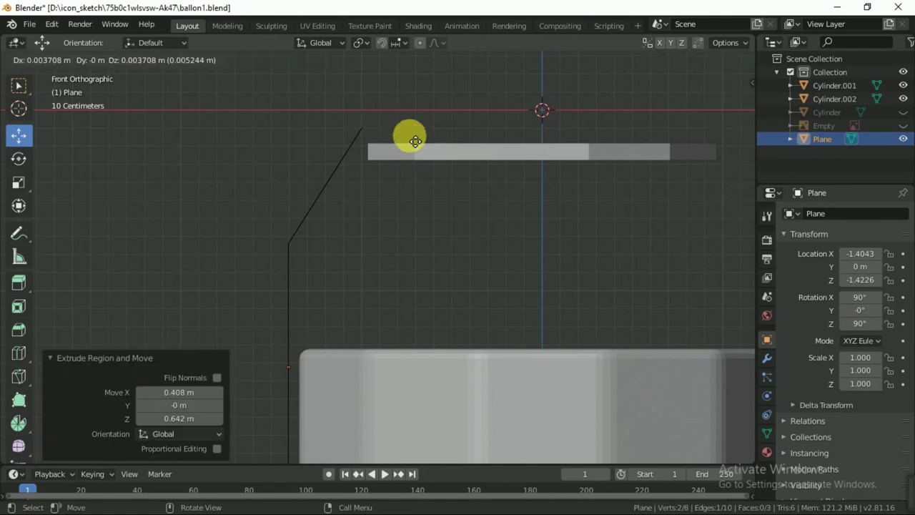
key("x")
left_click(457, 143)
Step: In Top view, move the strip's end vertices -0.0816 m along X under the ring rim
middle_click_drag(447, 205, 443, 259)
key("KP_7")
scroll(446, 250, "up", 2)
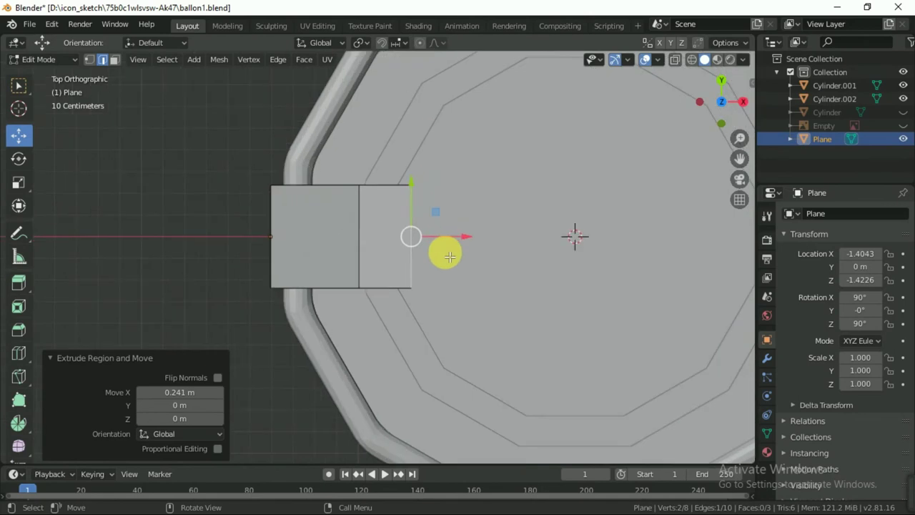
scroll(481, 224, "up", 2)
key("g")
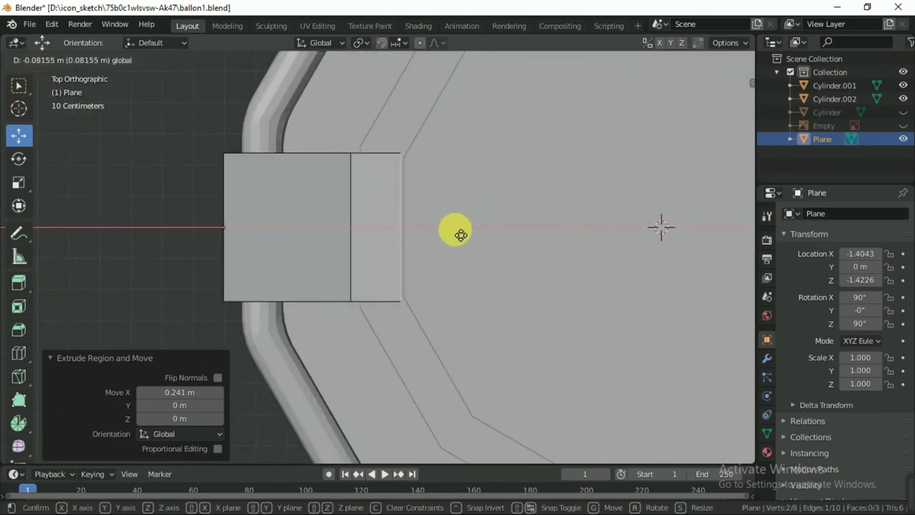
left_click(460, 234)
scroll(458, 238, "down", 4)
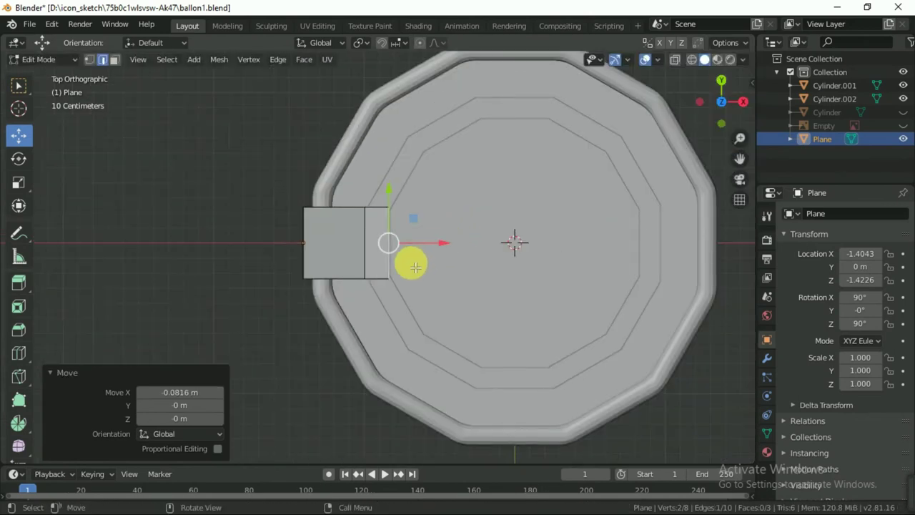
Step: Leave Edit Mode and orbit around to check the strip's position
key("Tab")
scroll(370, 299, "down", 3)
mouse_move(370, 300)
middle_mouse_down()
mouse_move(364, 217)
mouse_move(378, 267)
middle_mouse_up()
scroll(357, 276, "up", 3)
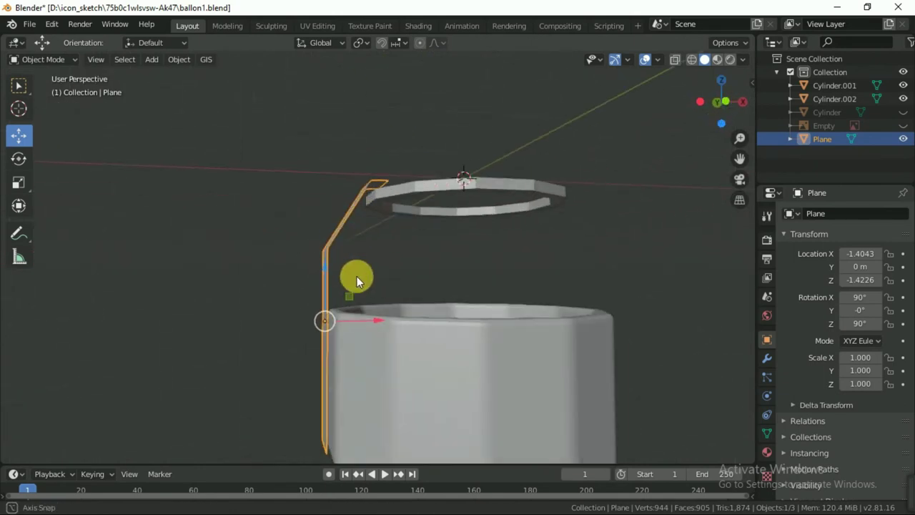
scroll(357, 276, "down", 3)
left_click(525, 255)
middle_click_drag(543, 257, 626, 282)
scroll(444, 289, "up", 2)
mouse_move(444, 289)
middle_mouse_down()
mouse_move(388, 259)
mouse_move(348, 259)
mouse_move(496, 300)
mouse_move(491, 322)
middle_mouse_up()
Step: Select the strip and scale all its geometry to 0.668 along Y
left_click(328, 258)
key("KP_7")
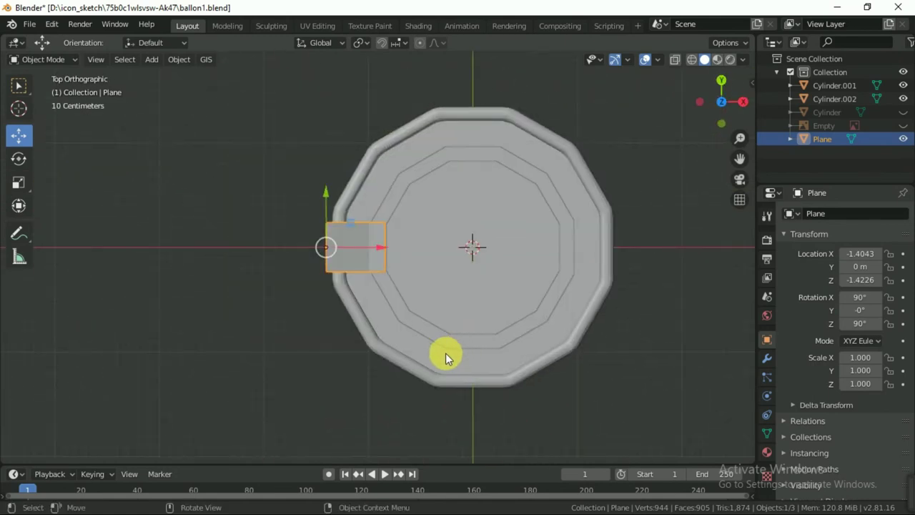
scroll(445, 352, "up", 2)
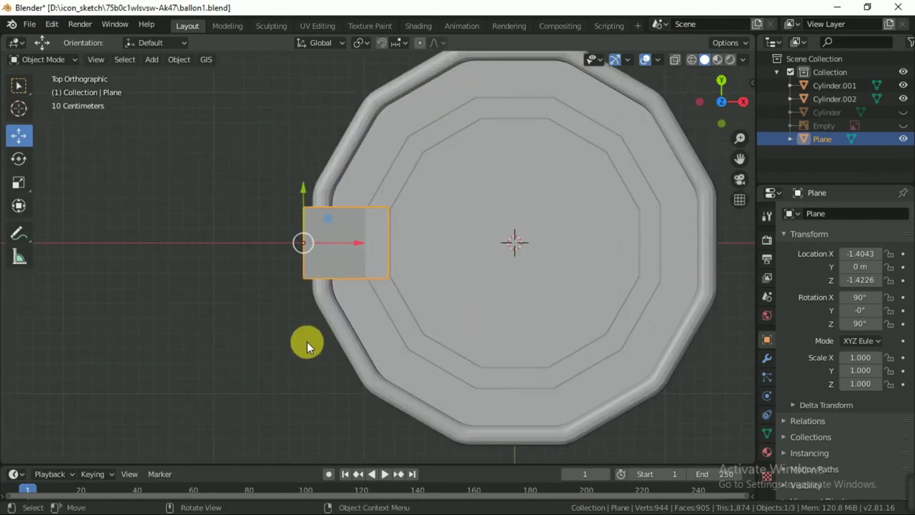
key("Tab")
key("a")
key("s")
key("y")
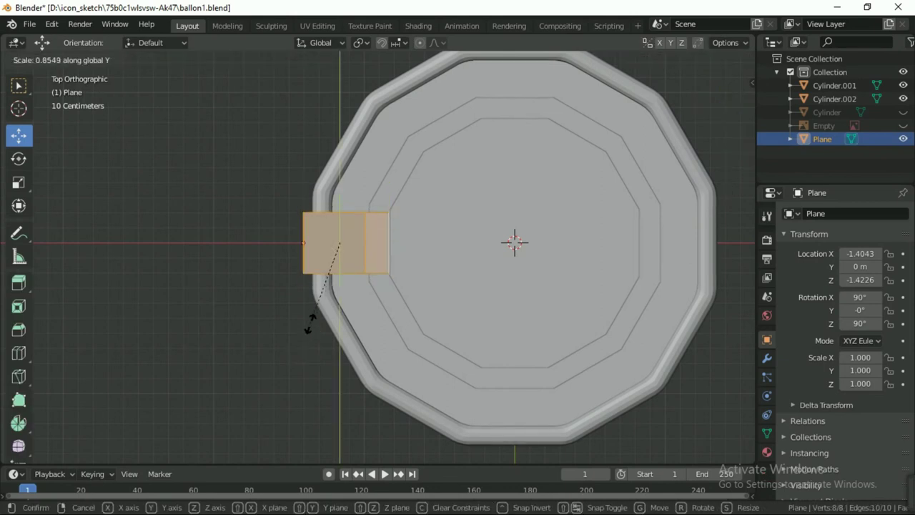
left_click(288, 335)
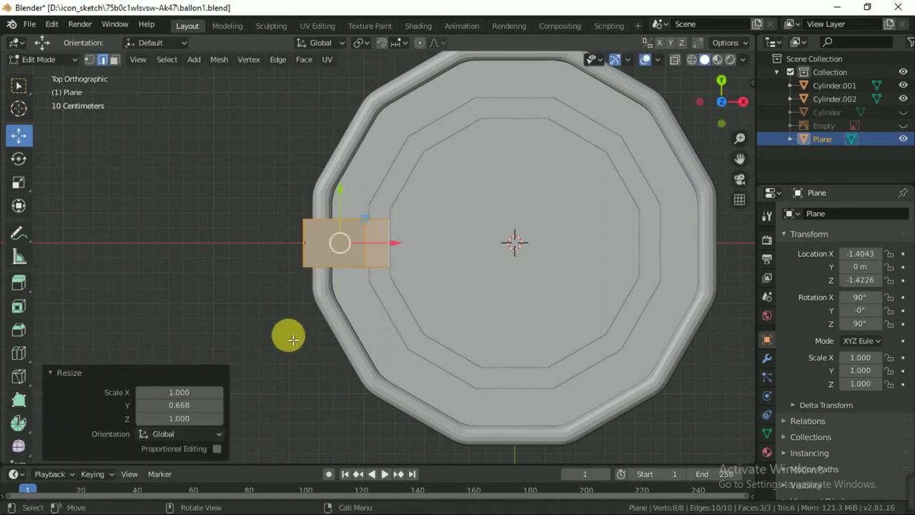
scroll(293, 333, "down", 2)
middle_click_drag(293, 333, 325, 196)
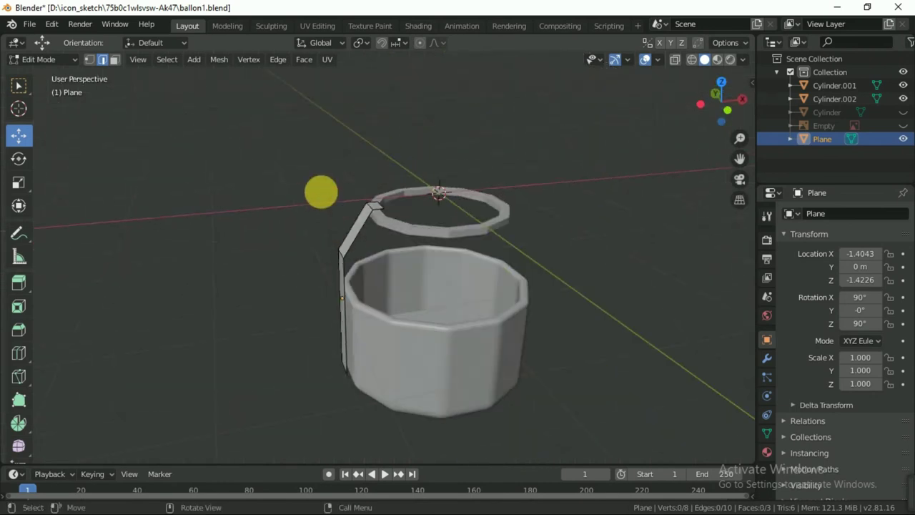
key("Tab")
scroll(404, 270, "up", 2)
Step: Give the strip a -0.09 m Solidify modifier and apply it
mouse_move(389, 270)
middle_mouse_down()
mouse_move(436, 336)
mouse_move(405, 334)
middle_mouse_up()
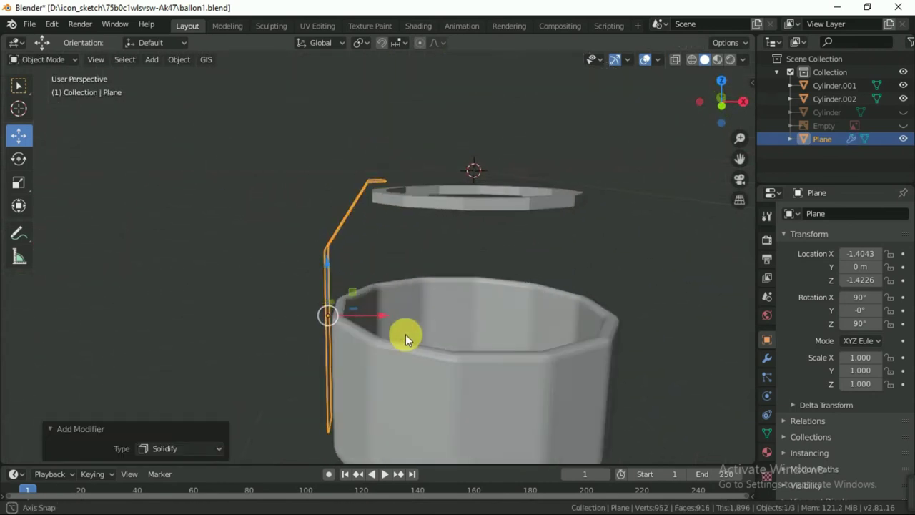
left_click(767, 358)
mouse_move(833, 272)
left_mouse_down()
mouse_move(861, 272)
mouse_move(805, 272)
left_mouse_up()
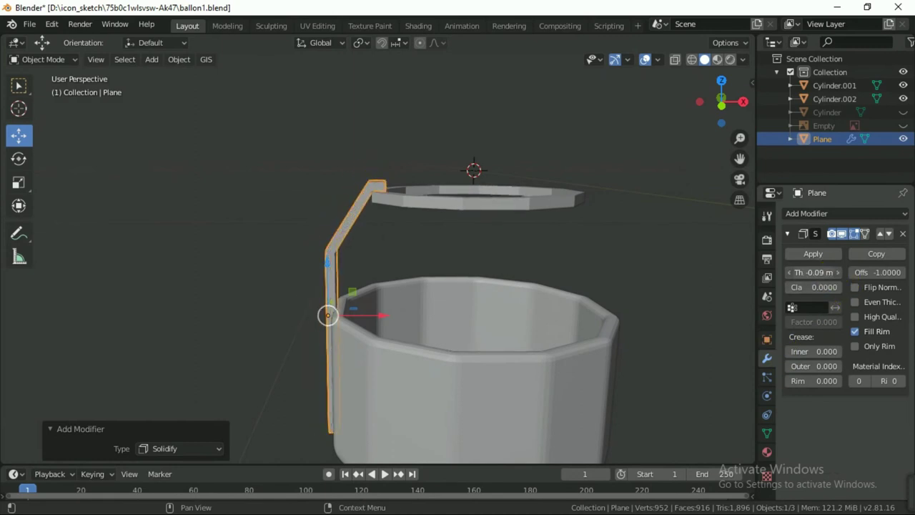
mouse_move(635, 309)
middle_mouse_down()
mouse_move(404, 317)
mouse_move(593, 301)
mouse_move(643, 277)
middle_mouse_up()
left_click(643, 277)
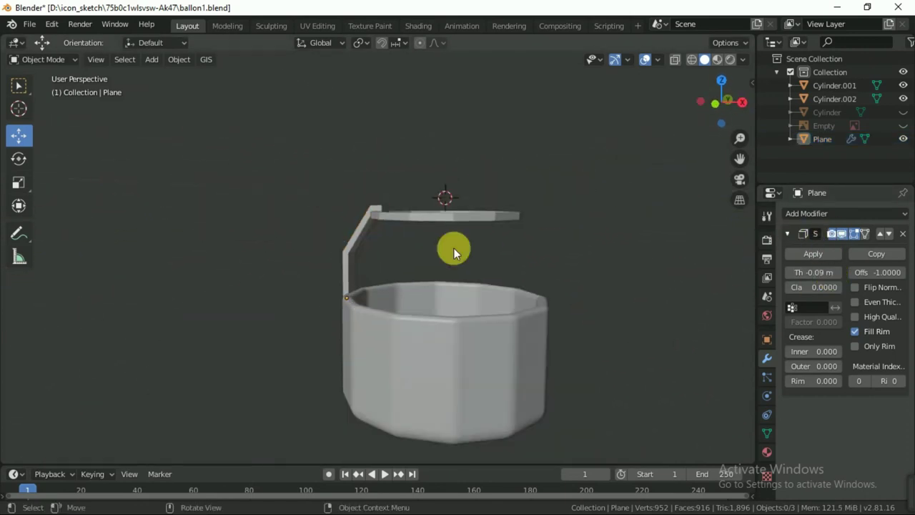
middle_click_drag(389, 250, 329, 251)
left_click(346, 254)
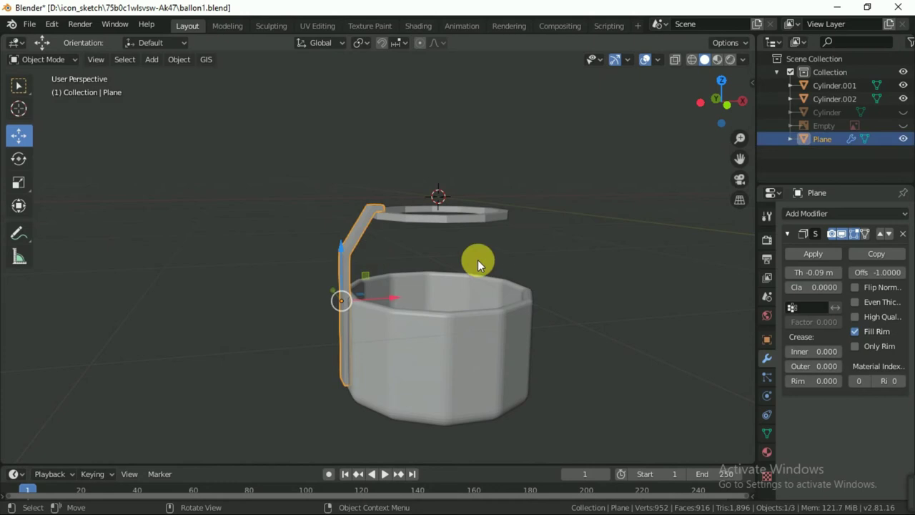
left_click(806, 254)
scroll(506, 253, "up", 2)
key("KP_1")
Step: In Edit Mode, lower the strip's top corner vertex 0.00949 m along Z
scroll(410, 249, "up", 3)
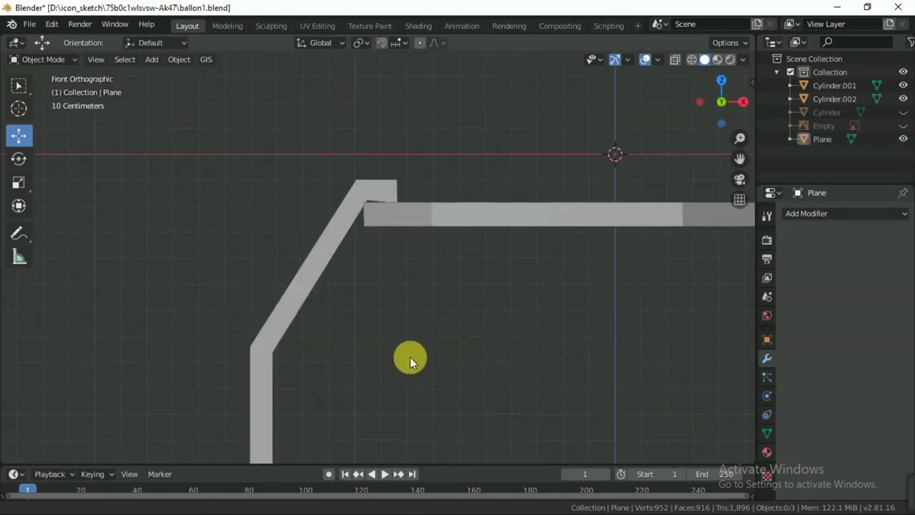
scroll(383, 202, "up", 1)
left_click(383, 202)
key("Tab")
middle_click_drag(388, 170, 377, 250)
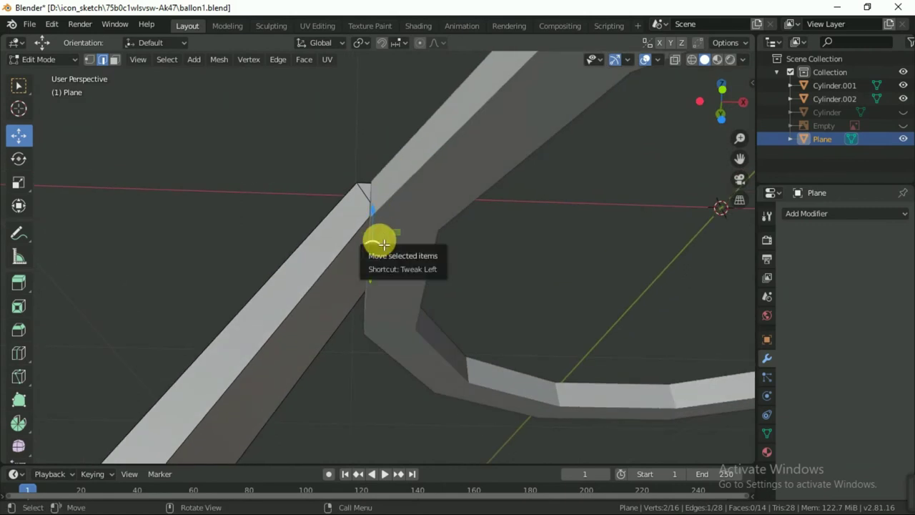
key("KP_1")
left_click_drag(378, 153, 370, 160)
mouse_move(465, 172)
middle_mouse_down()
mouse_move(500, 196)
mouse_move(483, 212)
mouse_move(487, 170)
mouse_move(499, 198)
mouse_move(482, 210)
middle_mouse_up()
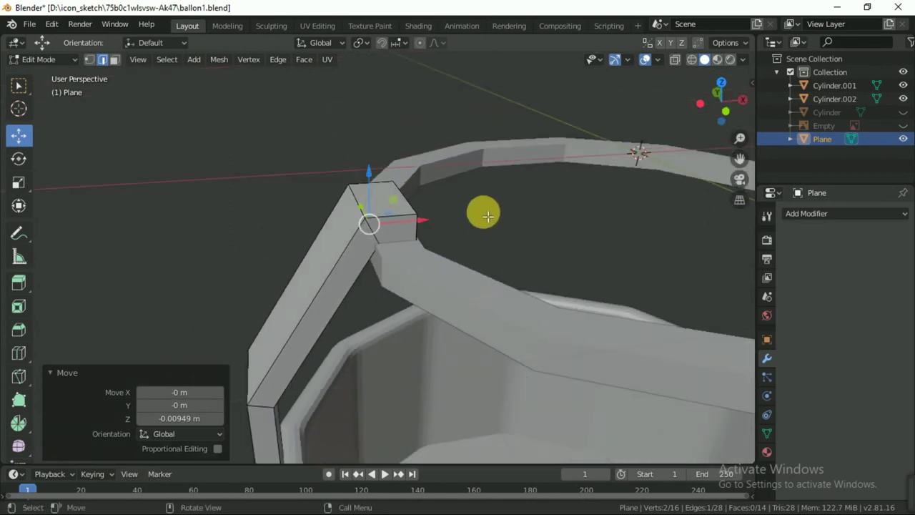
scroll(431, 205, "down", 2)
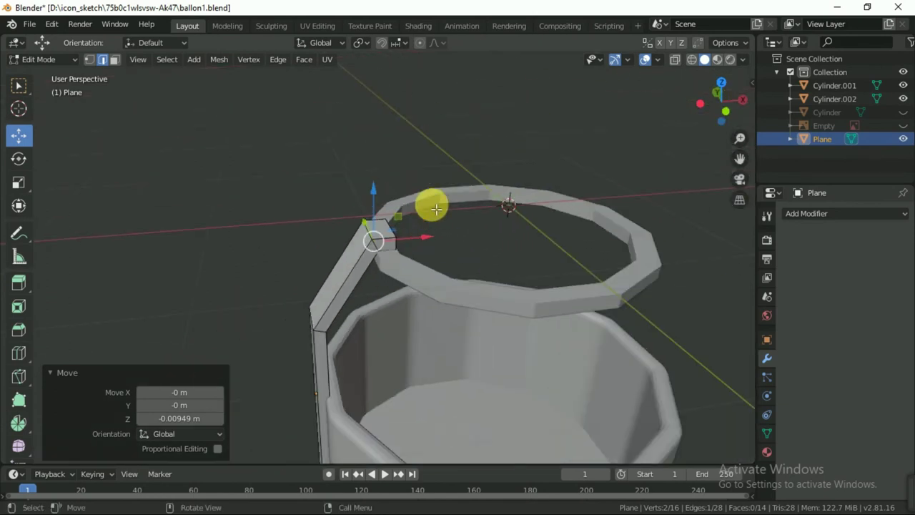
middle_click_drag(465, 198, 466, 226)
Step: Reselect the strip in Edit Mode and select its two bottom edges
key("Tab")
scroll(466, 225, "down", 3)
left_click(485, 331)
mouse_move(486, 331)
middle_mouse_down()
mouse_move(465, 269)
mouse_move(372, 368)
mouse_move(398, 288)
mouse_move(433, 308)
middle_mouse_up()
scroll(465, 268, "up", 3)
left_click(398, 288)
scroll(427, 302, "up", 2)
key("Tab")
scroll(433, 308, "up", 1)
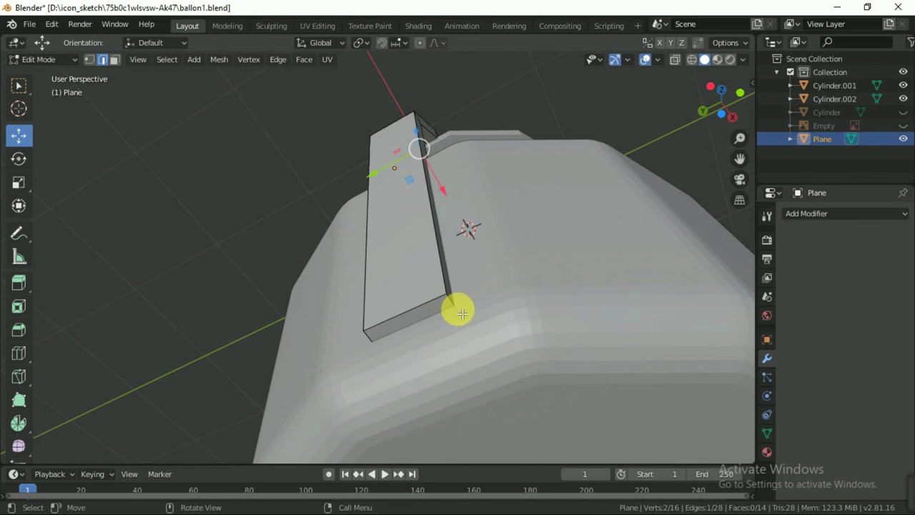
left_click(369, 335, "shift")
middle_click_drag(451, 310, 498, 348)
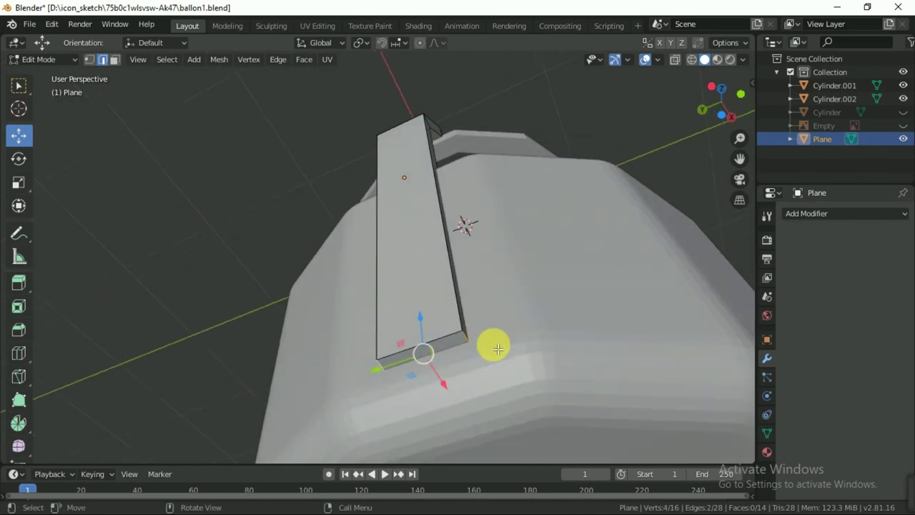
Step: Bevel the strip's bottom edges with 11 rounded segments
key("ctrl+b")
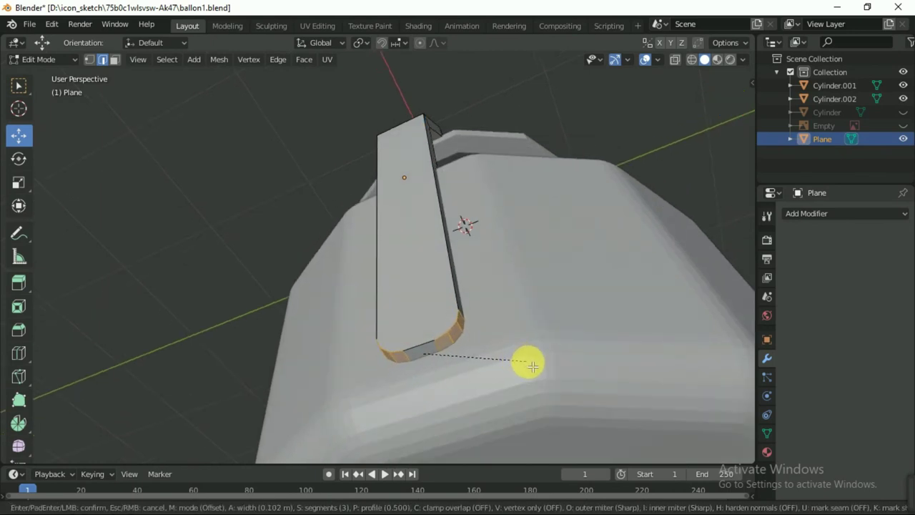
scroll(539, 371, "up", 2)
left_click(541, 371)
scroll(531, 221, "down", 4)
key("Tab")
Step: Bevel the strip's edges at the ring joint by 0.108 m
mouse_move(567, 265)
middle_mouse_down()
mouse_move(584, 319)
mouse_move(524, 364)
mouse_move(448, 200)
middle_mouse_up()
left_click(583, 319)
scroll(493, 339, "up", 2)
scroll(368, 215, "up", 3)
left_click(320, 206)
key("Tab")
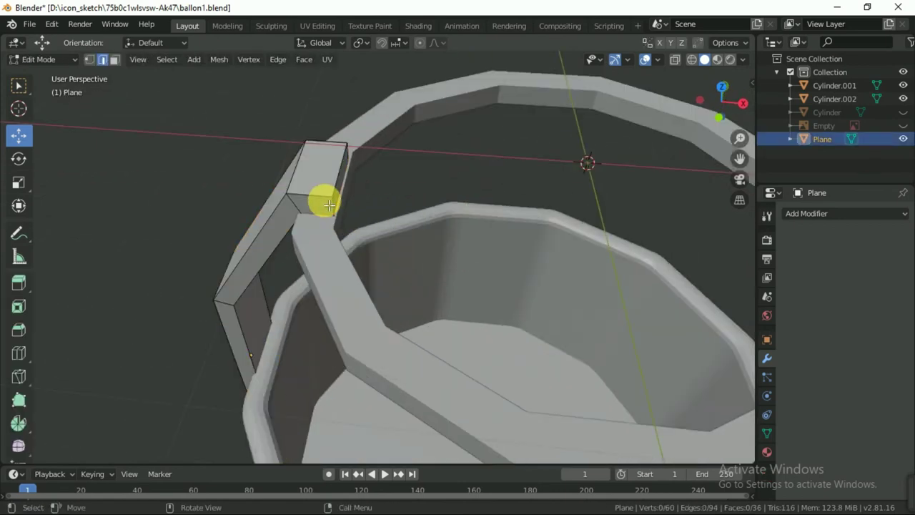
scroll(323, 200, "up", 1)
left_click(341, 116, "shift")
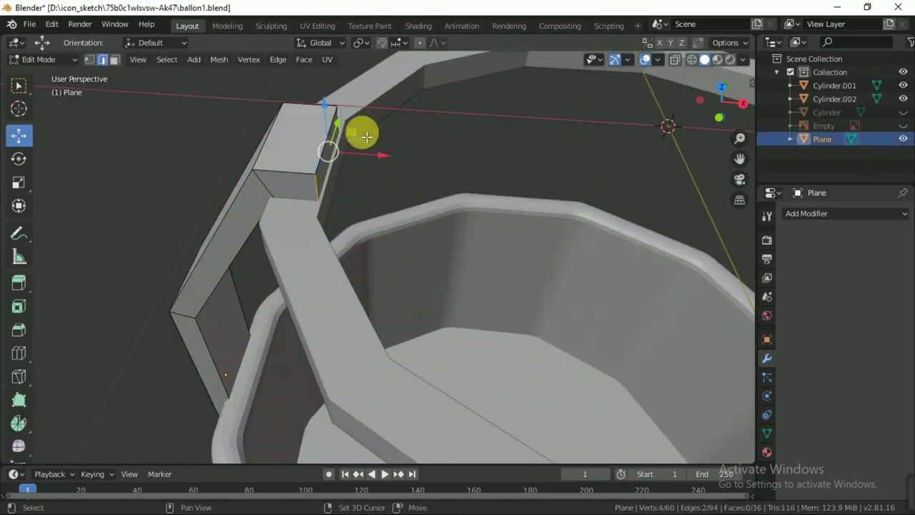
key("ctrl+b")
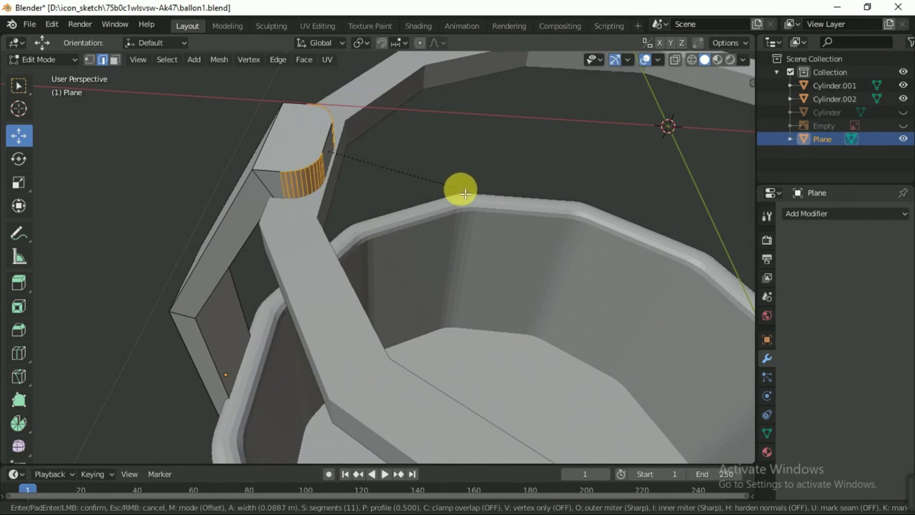
left_click(461, 195)
Step: Select the two edges at the strip's bend
mouse_move(460, 196)
middle_mouse_down()
mouse_move(419, 200)
mouse_move(366, 188)
middle_mouse_up()
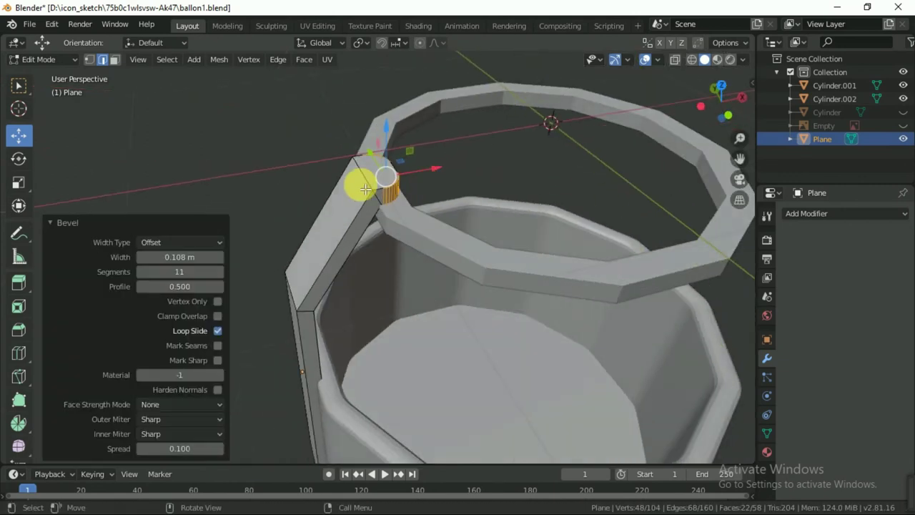
left_click(357, 175)
left_click(292, 279, "shift")
mouse_move(351, 290)
middle_mouse_down()
mouse_move(352, 272)
mouse_move(322, 238)
mouse_move(334, 268)
middle_mouse_up()
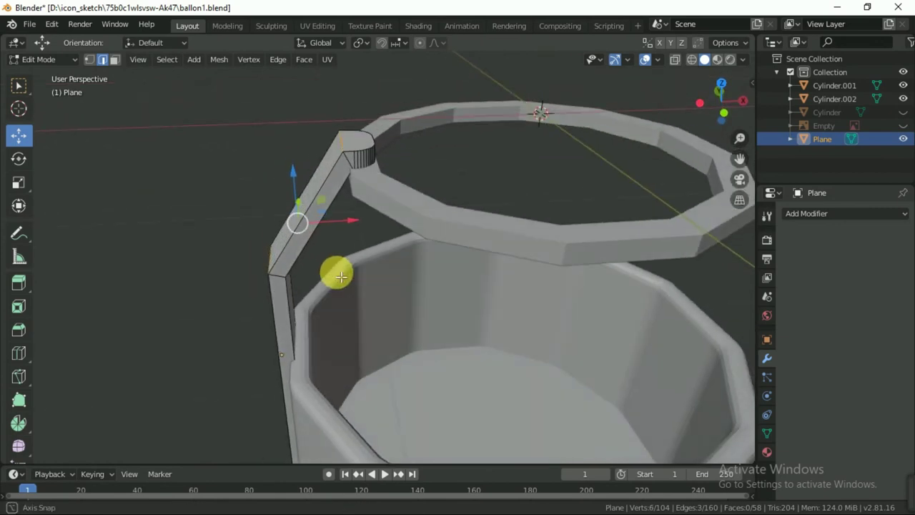
Step: Bevel the strip's bend edges and add a loop cut across the strip
key("ctrl+b")
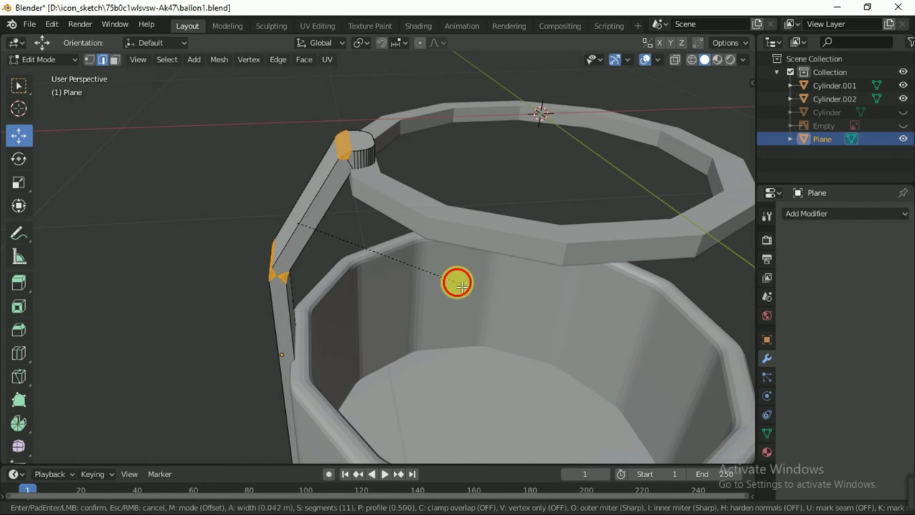
left_click(458, 285)
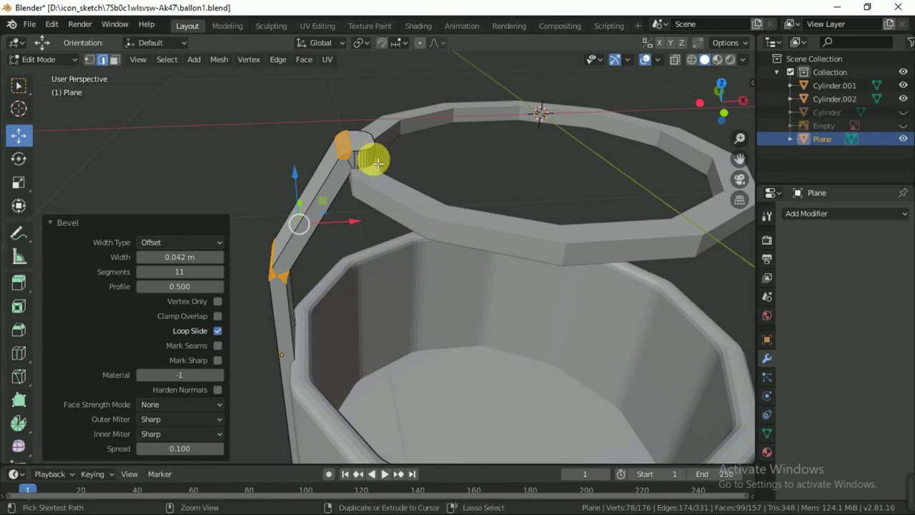
key("ctrl+r")
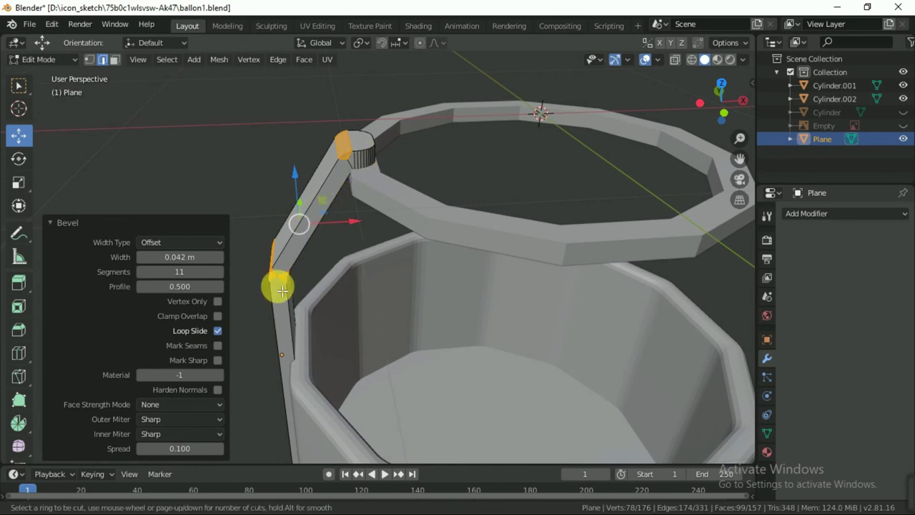
left_click(282, 279)
scroll(336, 262, "down", 3)
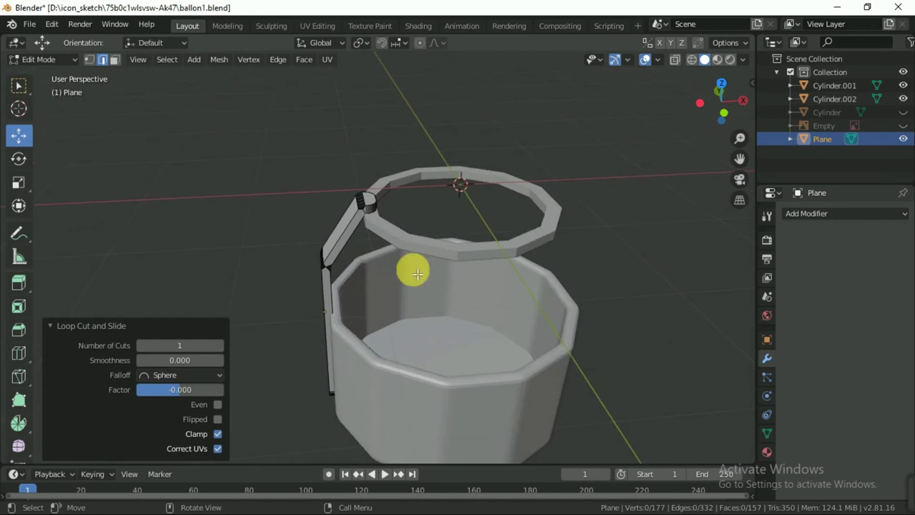
Step: Return to Object Mode and save the balloon file
key("Tab")
left_click(612, 277)
mouse_move(581, 270)
middle_mouse_down()
mouse_move(413, 263)
mouse_move(579, 257)
mouse_move(479, 278)
mouse_move(341, 279)
mouse_move(445, 295)
mouse_move(410, 256)
middle_mouse_up()
key("ctrl+s")
Step: Round the ring's corner edges with a 3-segment bevel
scroll(445, 296, "up", 3)
scroll(432, 290, "up", 2)
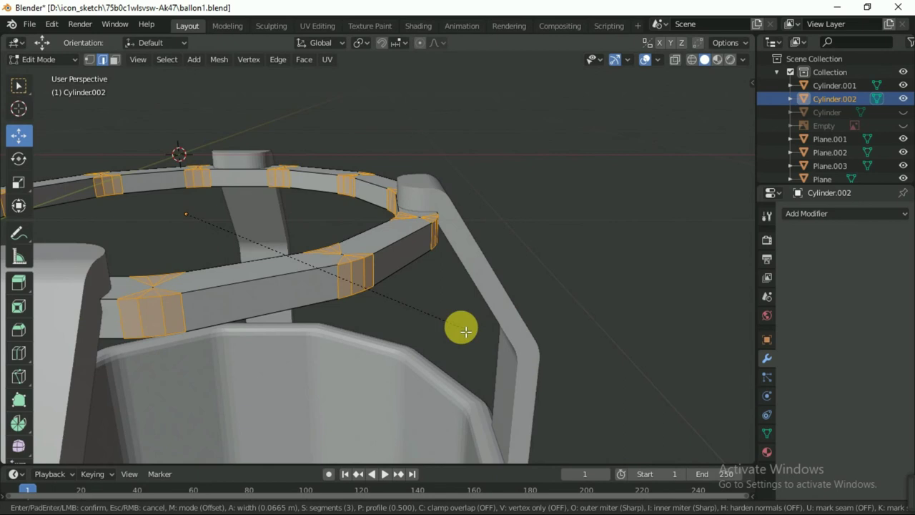
left_click(465, 331)
left_click(557, 255)
key("Tab")
scroll(557, 256, "down", 3)
Step: Select strip Plane.001 and edit its mesh in Front view
left_click(558, 255)
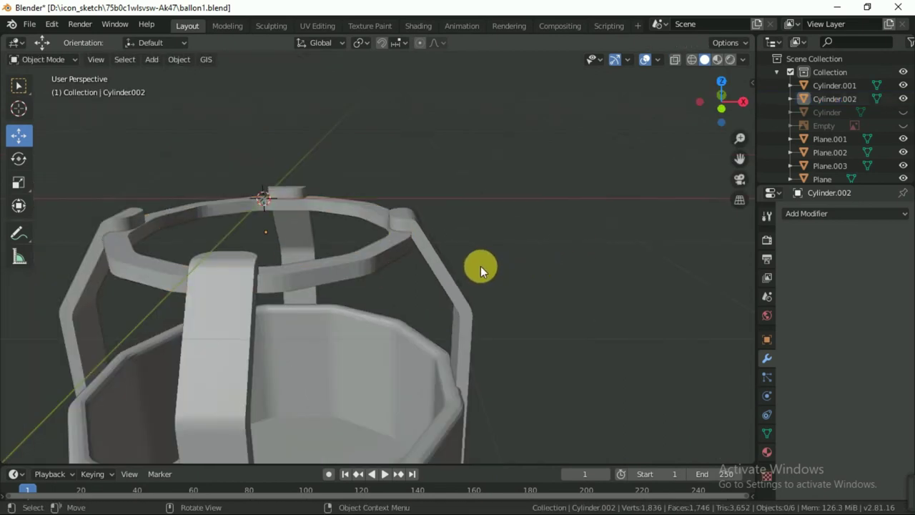
left_click(441, 264)
key("KP_1")
middle_click_drag(454, 258, 357, 316, "shift")
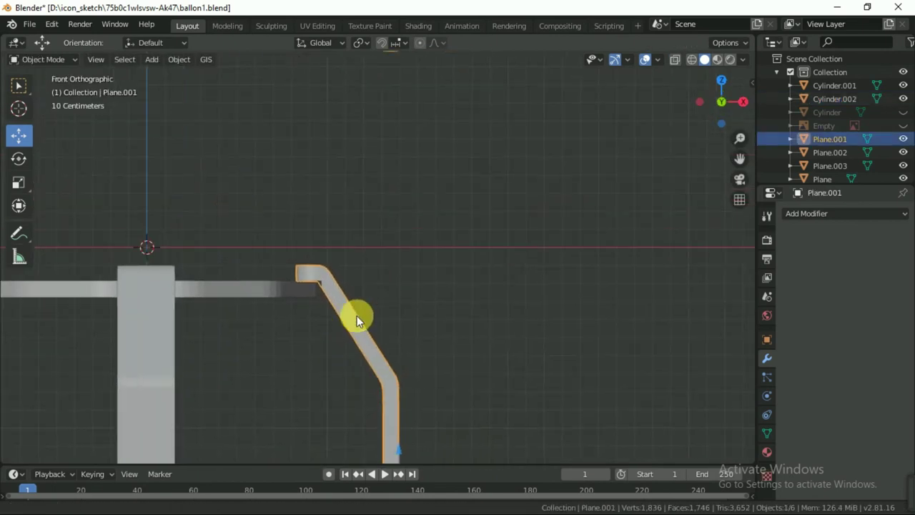
scroll(357, 315, "up", 2)
key("Tab")
scroll(266, 321, "up", 1)
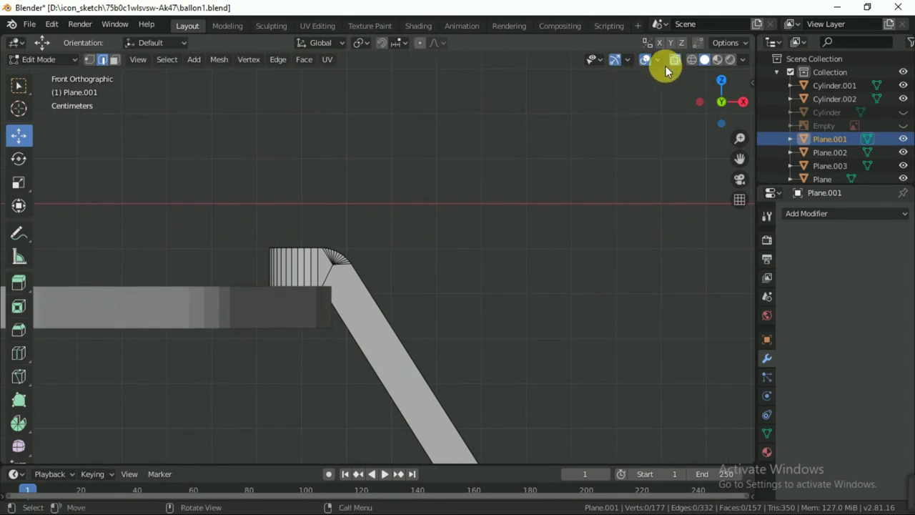
middle_click_drag(666, 69, 364, 237)
Step: Move the strip's top-end edge 0.0246 m along X
left_click(322, 292)
mouse_move(322, 292)
middle_mouse_down()
mouse_move(358, 276)
mouse_move(398, 287)
middle_mouse_up()
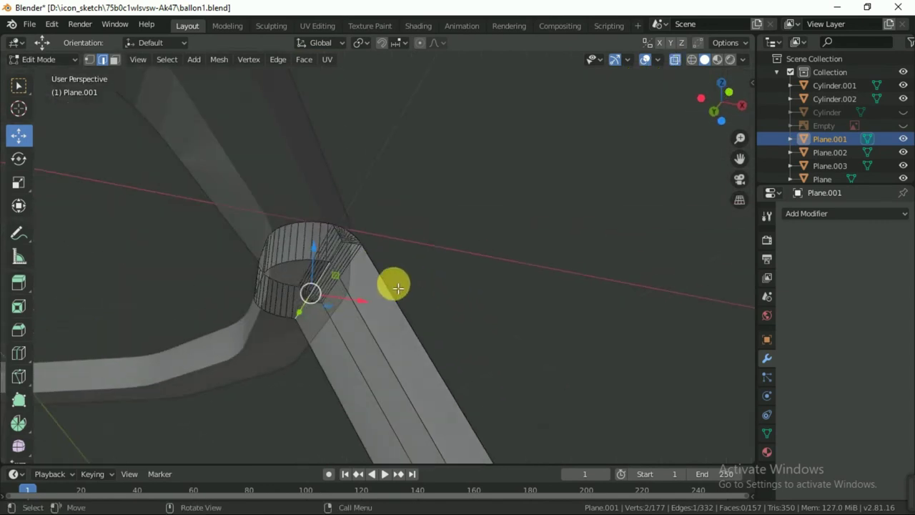
key("KP_1")
scroll(351, 302, "up", 2)
key("g")
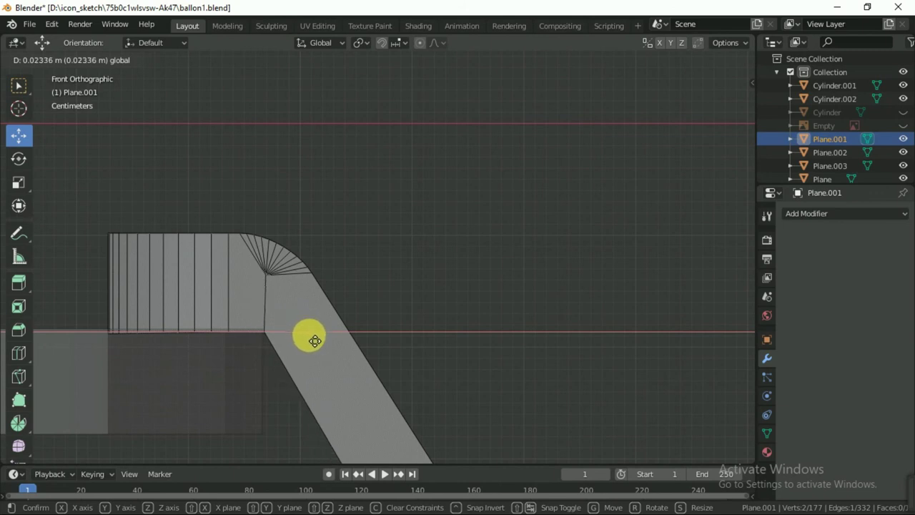
left_click(315, 341)
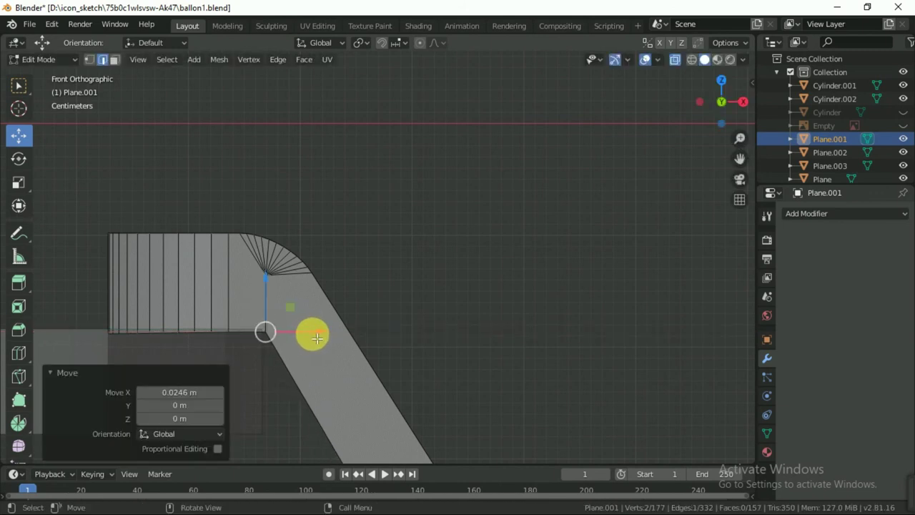
Step: Lower the tip's bottom edge loop 0.0102 m along Z
left_click(225, 336, "alt")
key("g")
key("z")
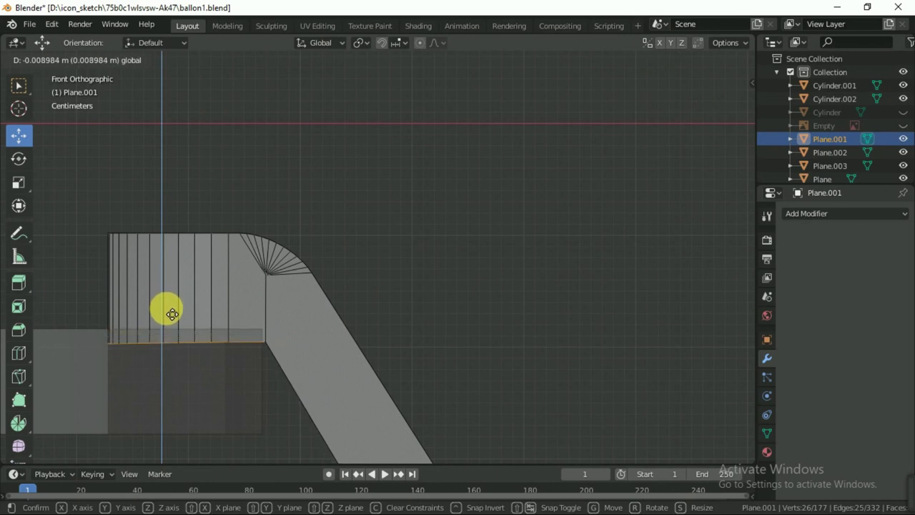
left_click(172, 315)
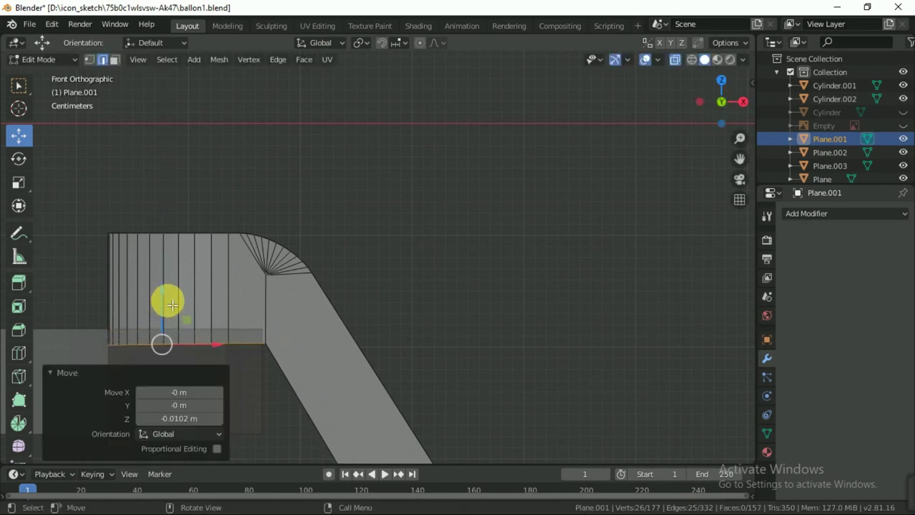
key("Tab")
scroll(479, 351, "down", 2)
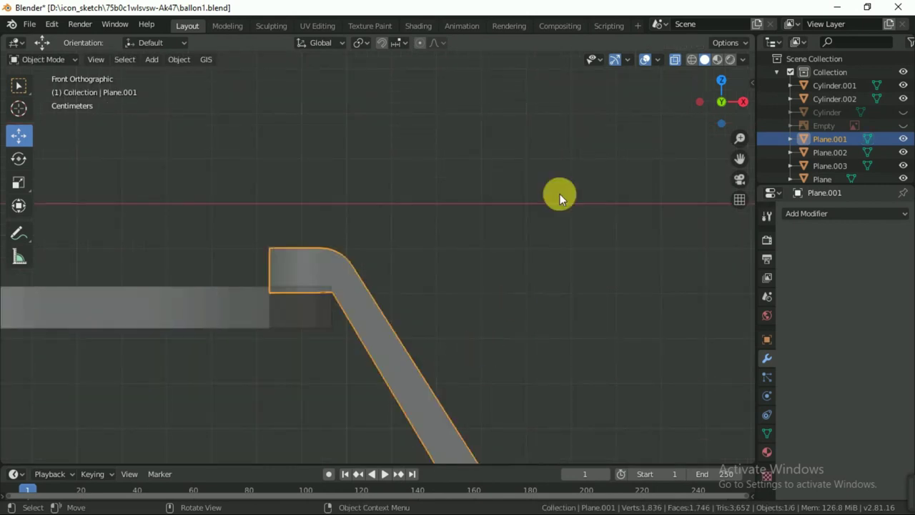
Step: Turn X-ray off and orbit out to see the whole basket
left_click(675, 59)
middle_click_drag(541, 238, 436, 283)
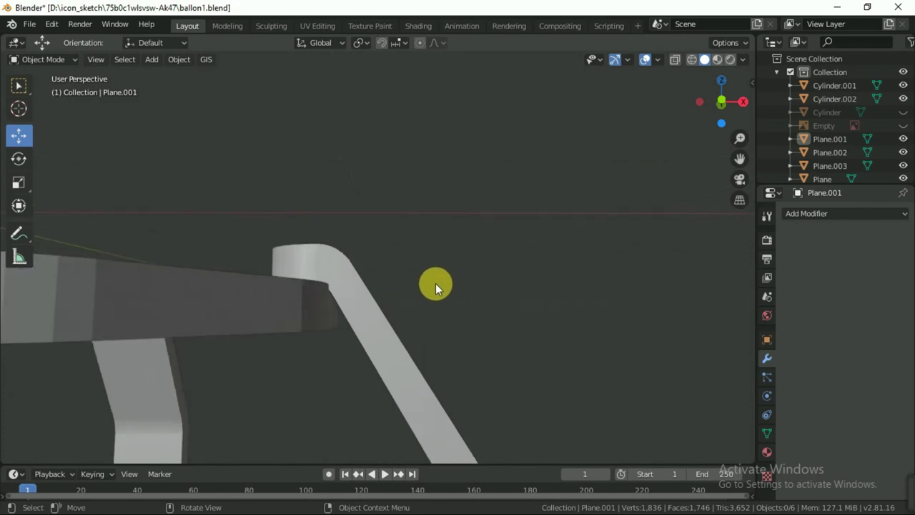
key("KP_1")
scroll(425, 308, "down", 1)
scroll(423, 310, "down", 1)
scroll(443, 298, "down", 1)
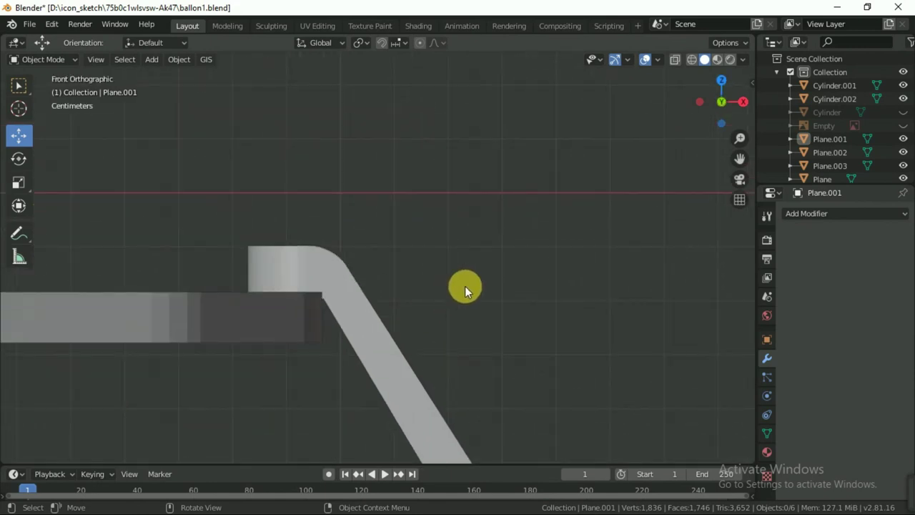
scroll(461, 290, "down", 1)
mouse_move(456, 295)
middle_mouse_down()
mouse_move(384, 357)
mouse_move(204, 333)
mouse_move(350, 304)
mouse_move(585, 305)
middle_mouse_up()
Step: Delete strips Plane, Plane.002 and Plane.003, keeping only Plane.001
left_click(250, 319)
left_click(217, 253, "shift")
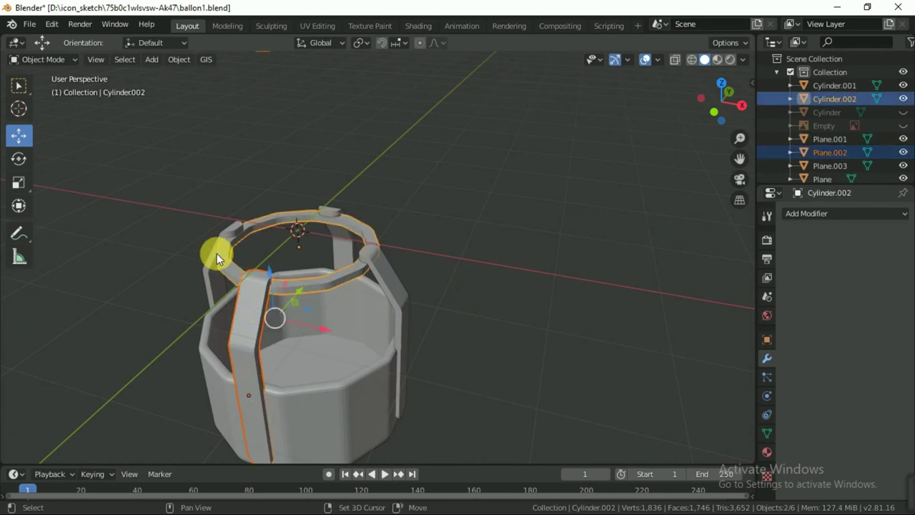
left_click(257, 263, "shift")
left_click(341, 268, "shift")
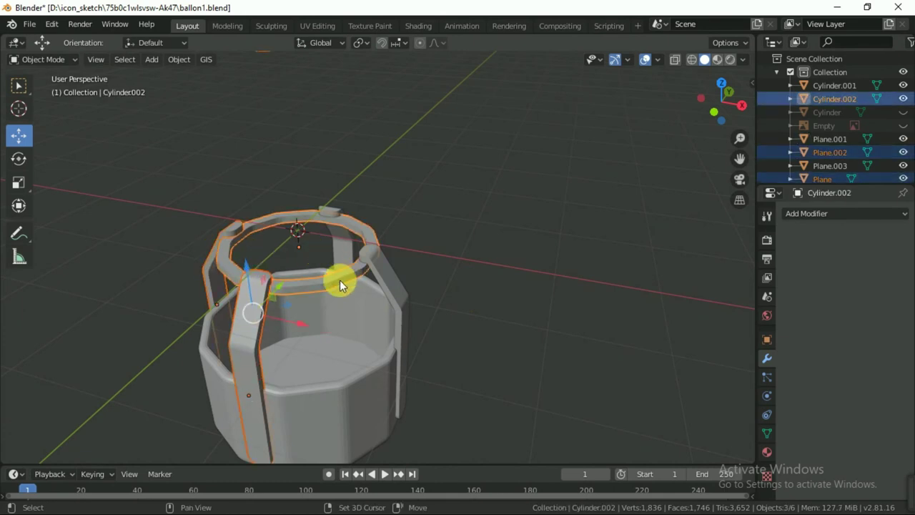
left_click(343, 278, "shift")
left_click(340, 205, "shift")
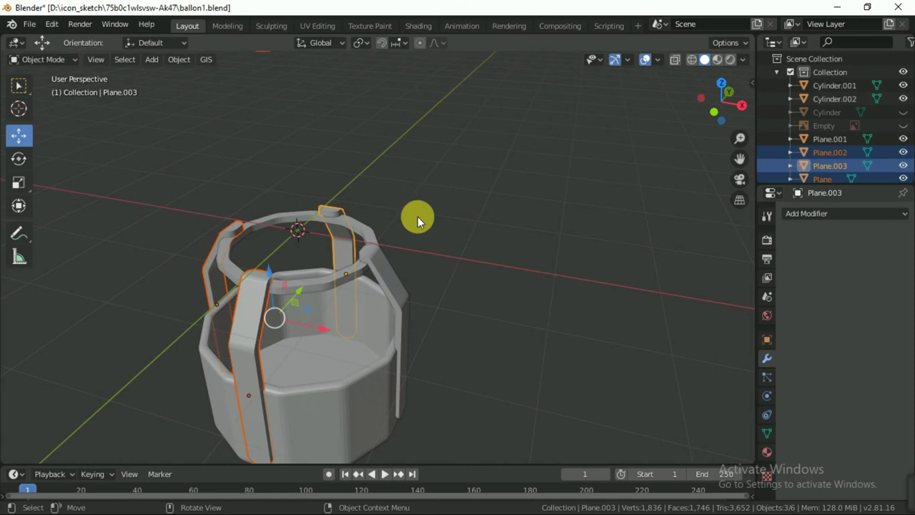
key("Delete")
key("KP_7")
Step: Duplicate the strip, flip the copy 180° and move it -2.8 m on X
left_click(389, 257)
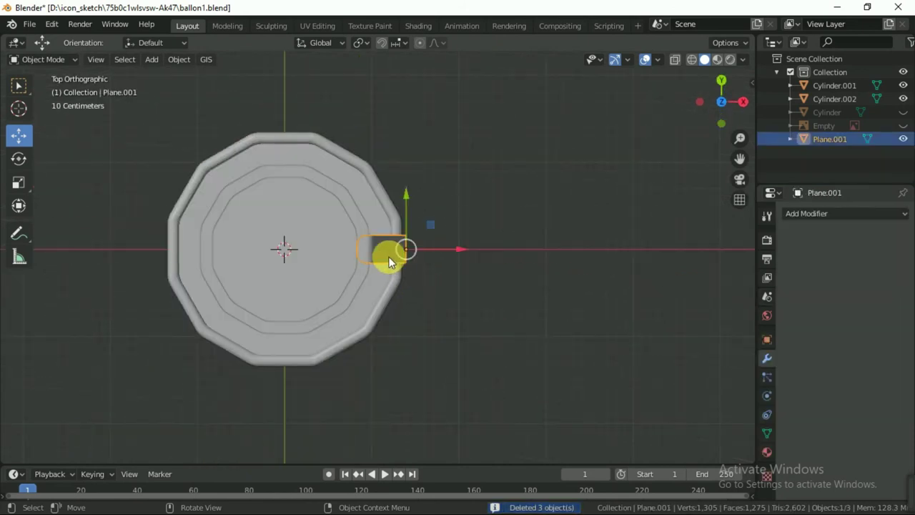
key("shift+d")
right_click(389, 256)
type("r")
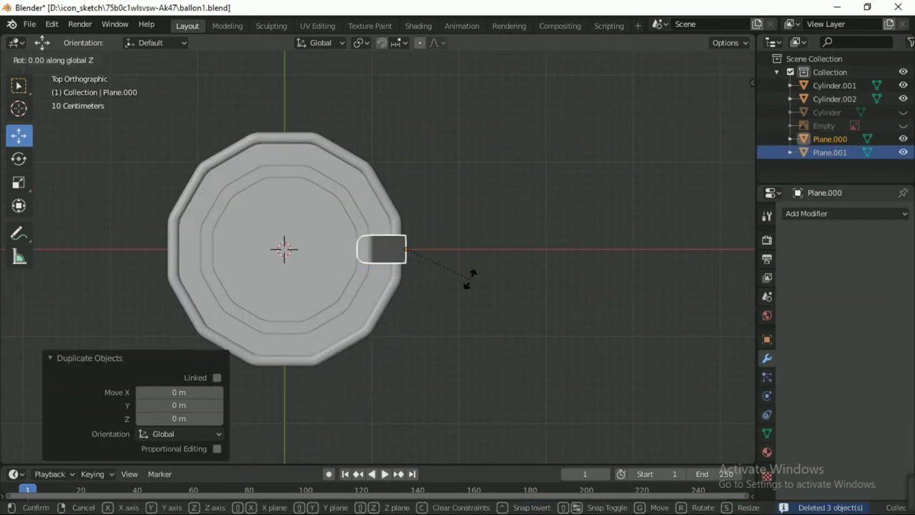
type("0")
left_click(470, 281)
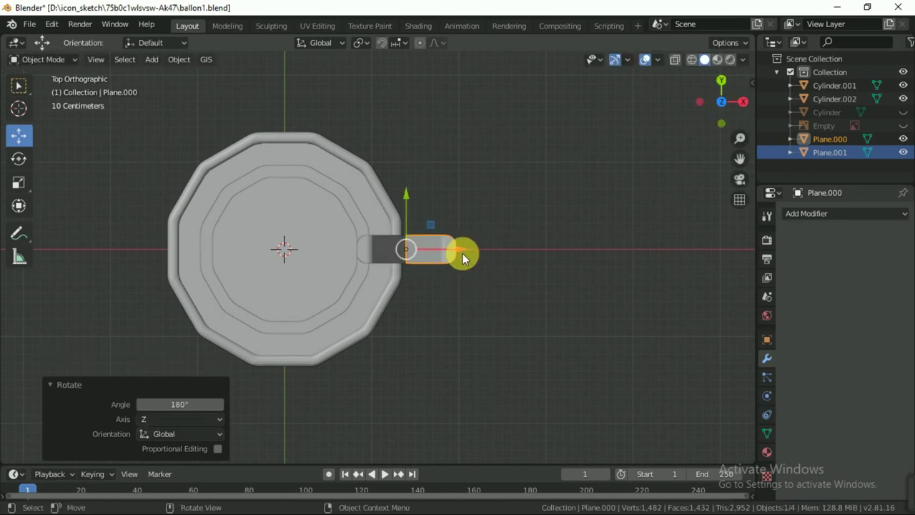
key("g")
key("x")
left_click(226, 275)
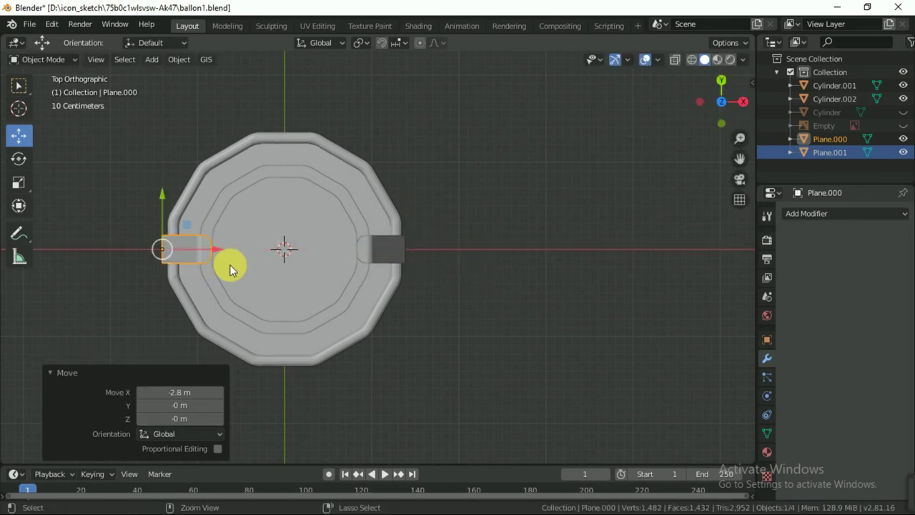
Step: Duplicate both strips and rotate the copies 90° about Z
left_click(371, 251, "shift")
key("shift+d")
right_click(413, 249)
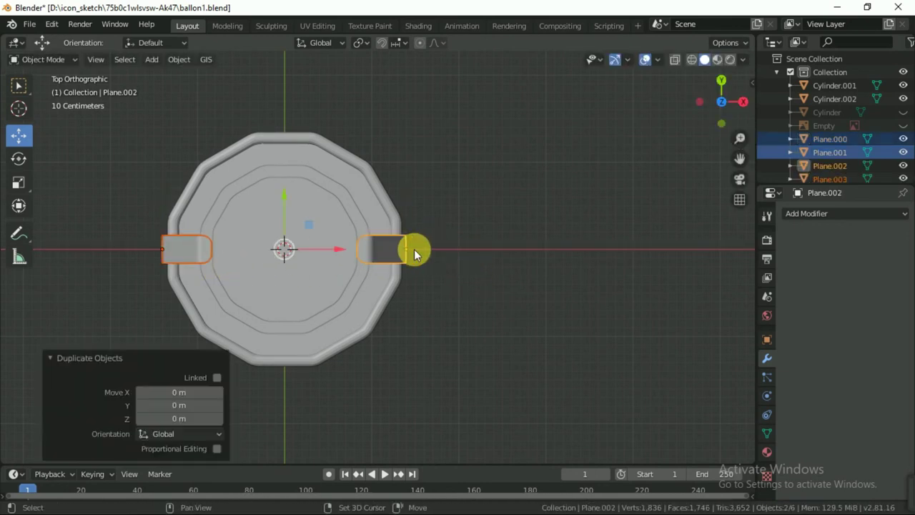
type("rz90")
key("Return")
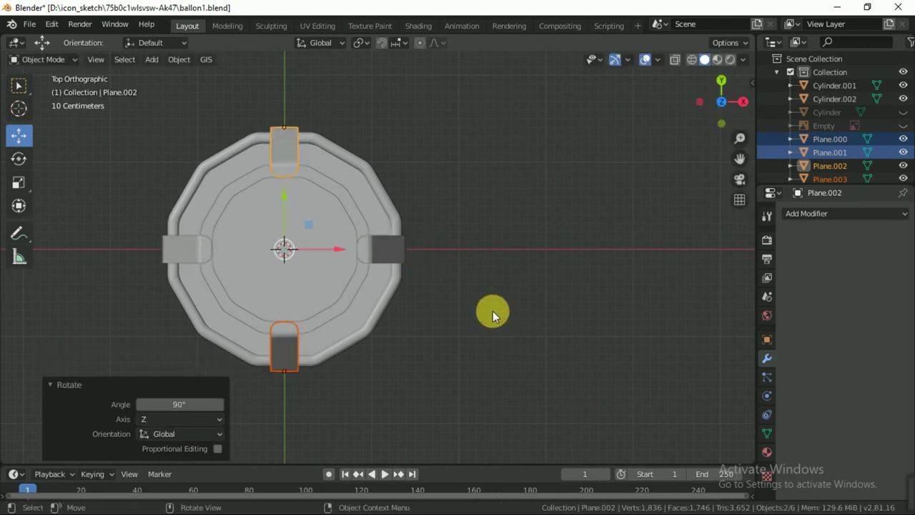
left_click(492, 336)
scroll(492, 347, "down", 3)
mouse_move(492, 346)
middle_mouse_down()
mouse_move(394, 230)
mouse_move(395, 301)
mouse_move(475, 298)
mouse_move(409, 346)
mouse_move(566, 322)
mouse_move(403, 351)
mouse_move(353, 350)
mouse_move(433, 329)
mouse_move(516, 325)
mouse_move(551, 330)
mouse_move(560, 345)
mouse_move(499, 355)
middle_mouse_up()
scroll(432, 329, "up", 3)
key("KP_7")
Step: Slide strip Plane.001 about 0.09 m along X toward the basket centre
scroll(368, 305, "up", 2)
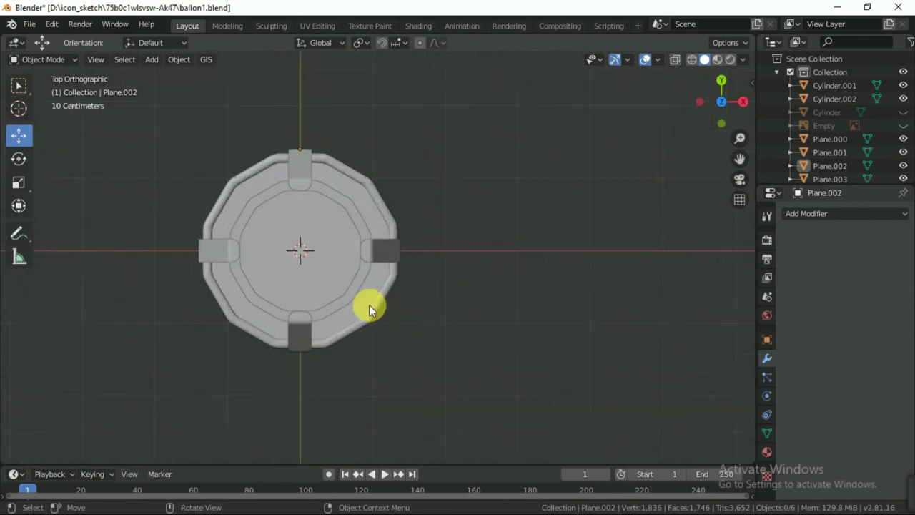
scroll(374, 288, "up", 1)
scroll(412, 276, "up", 1)
left_click(428, 254)
scroll(494, 254, "up", 2)
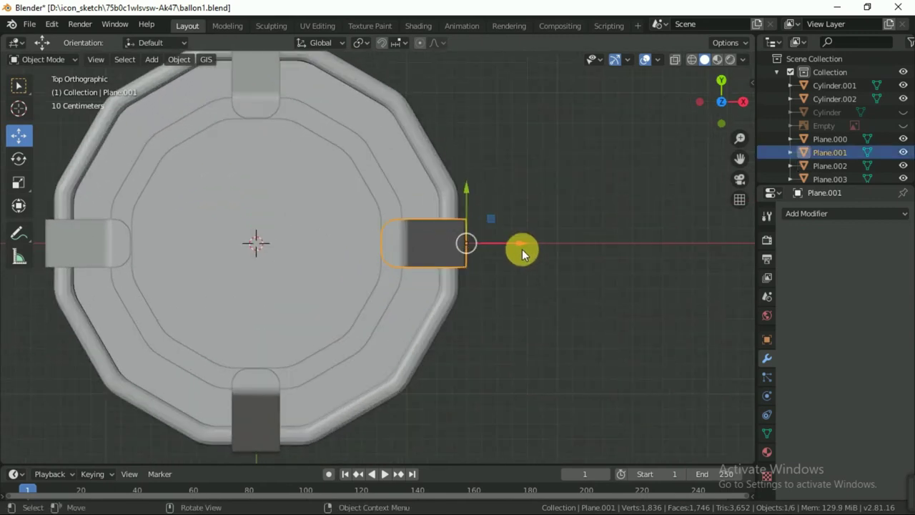
left_click_drag(520, 244, 497, 260)
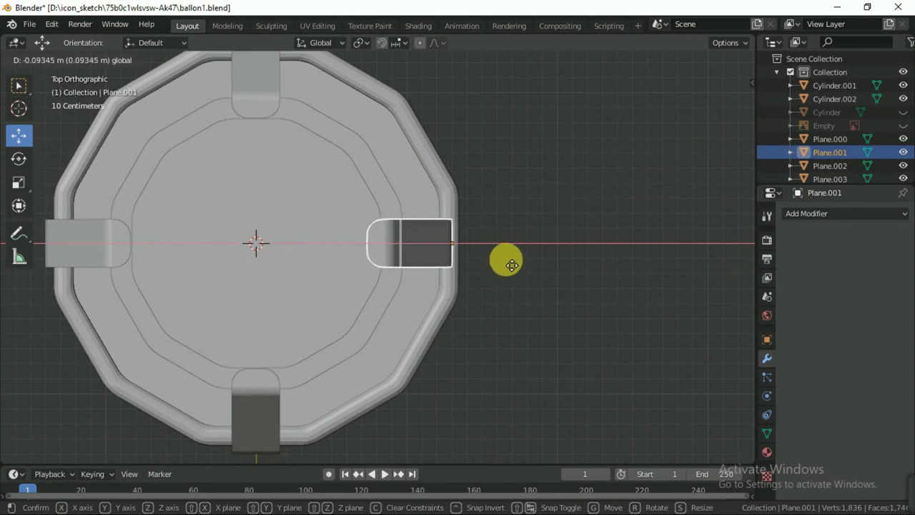